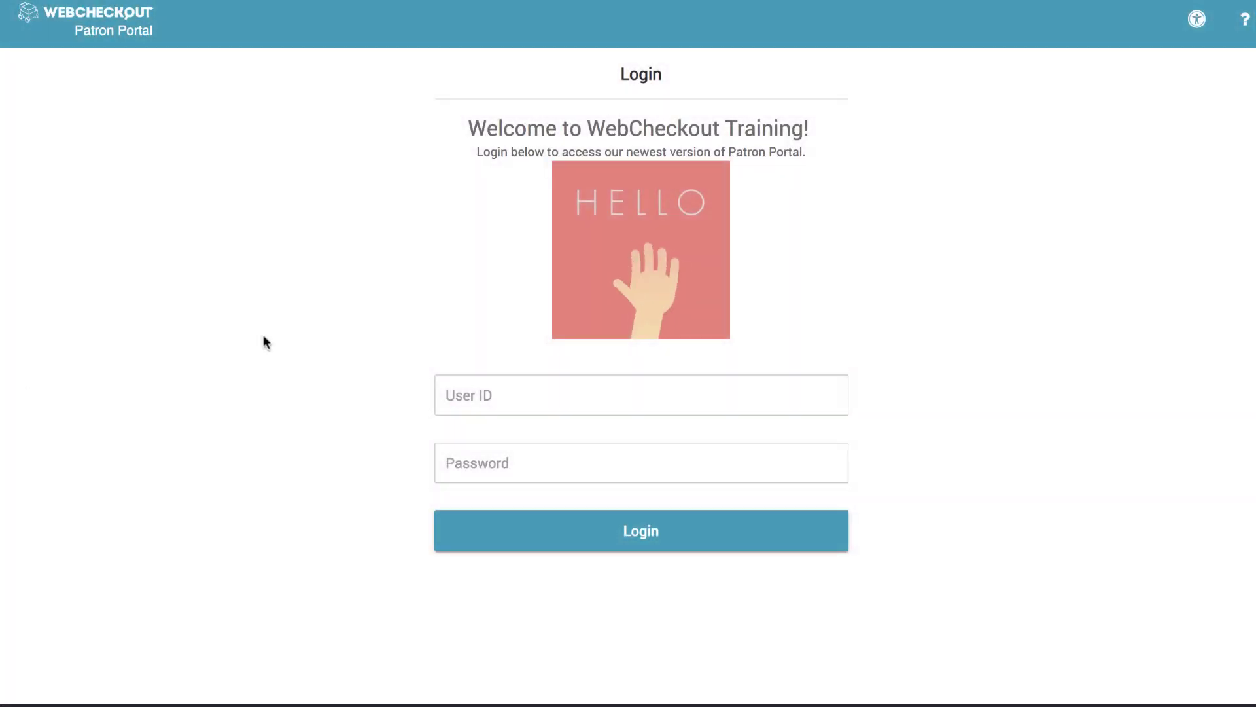
Sign in to the training portal with the user ID and password.
{"action": "key", "text": "Tab"}
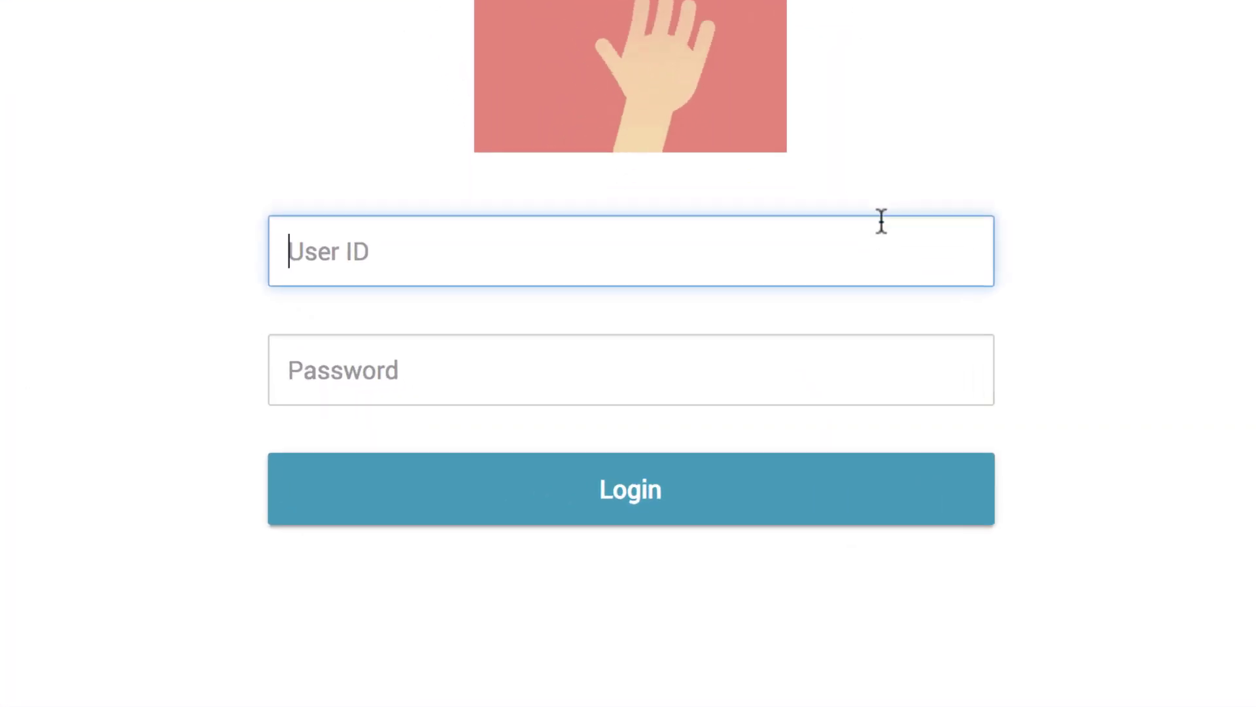
{"action": "type", "text": "b"}
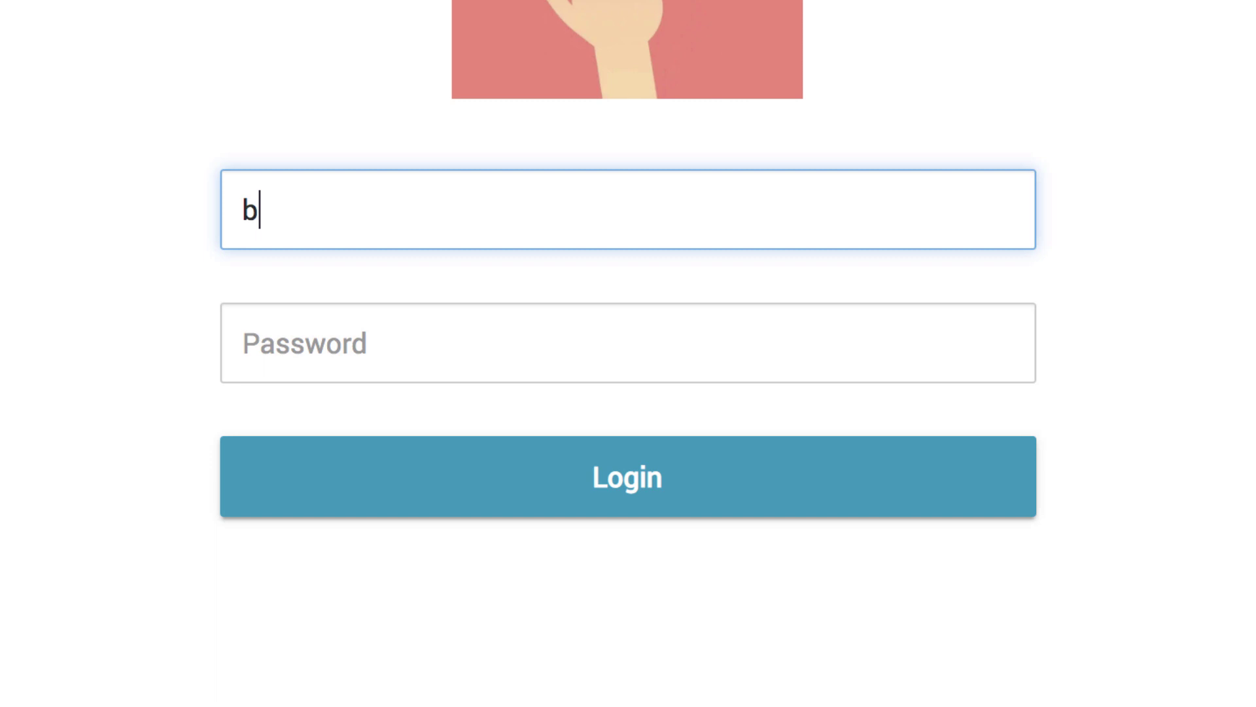
{"action": "type", "text": "rittany"}
{"action": "key", "text": "Tab"}
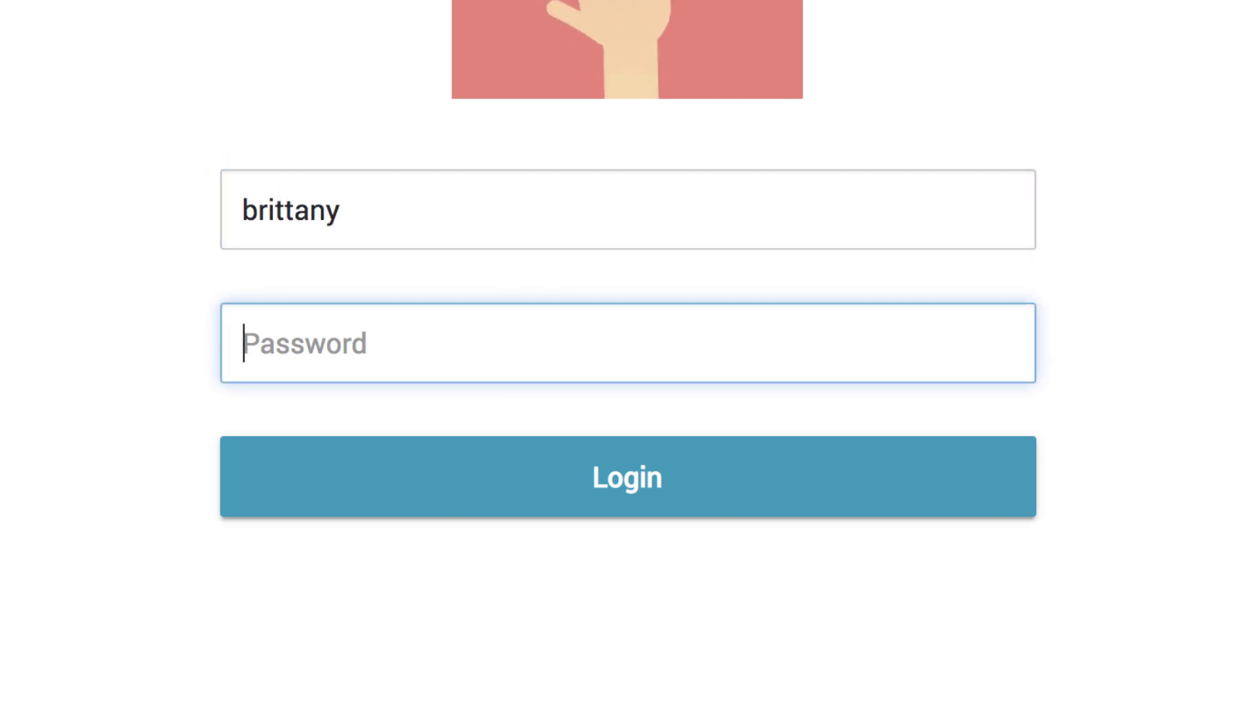
{"action": "type", "text": "password"}
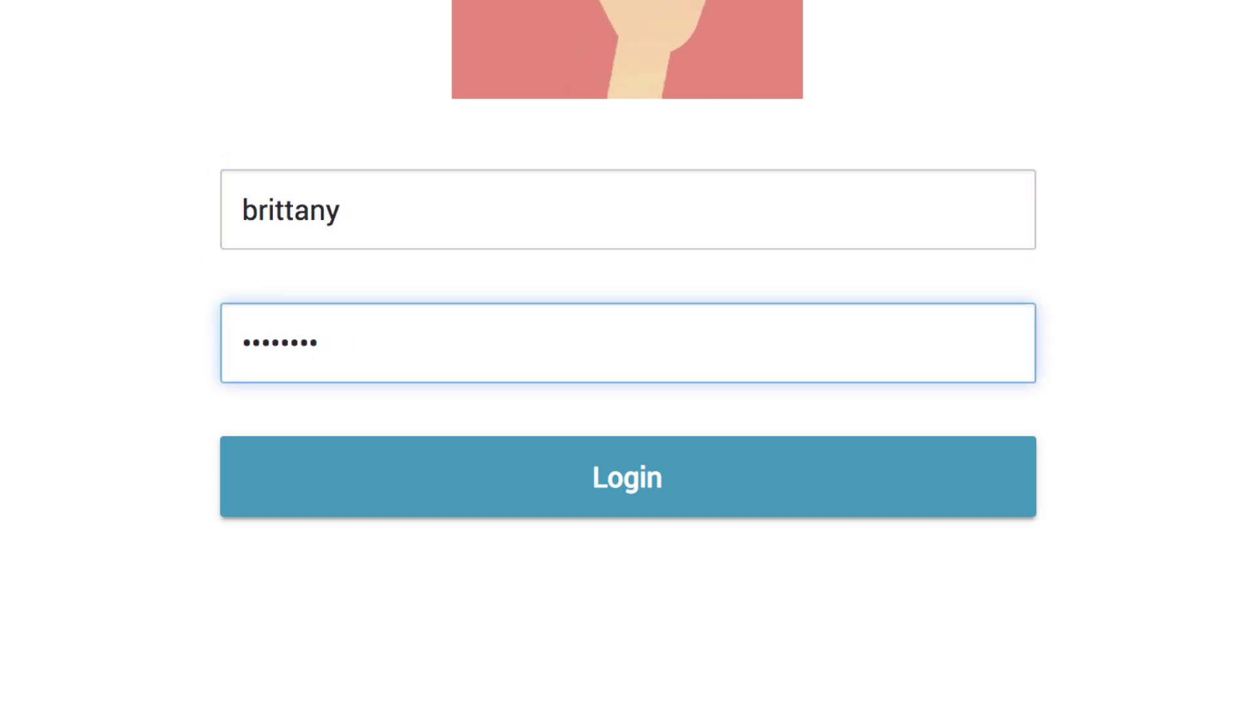
{"action": "left_click", "coordinate": [725, 480]}
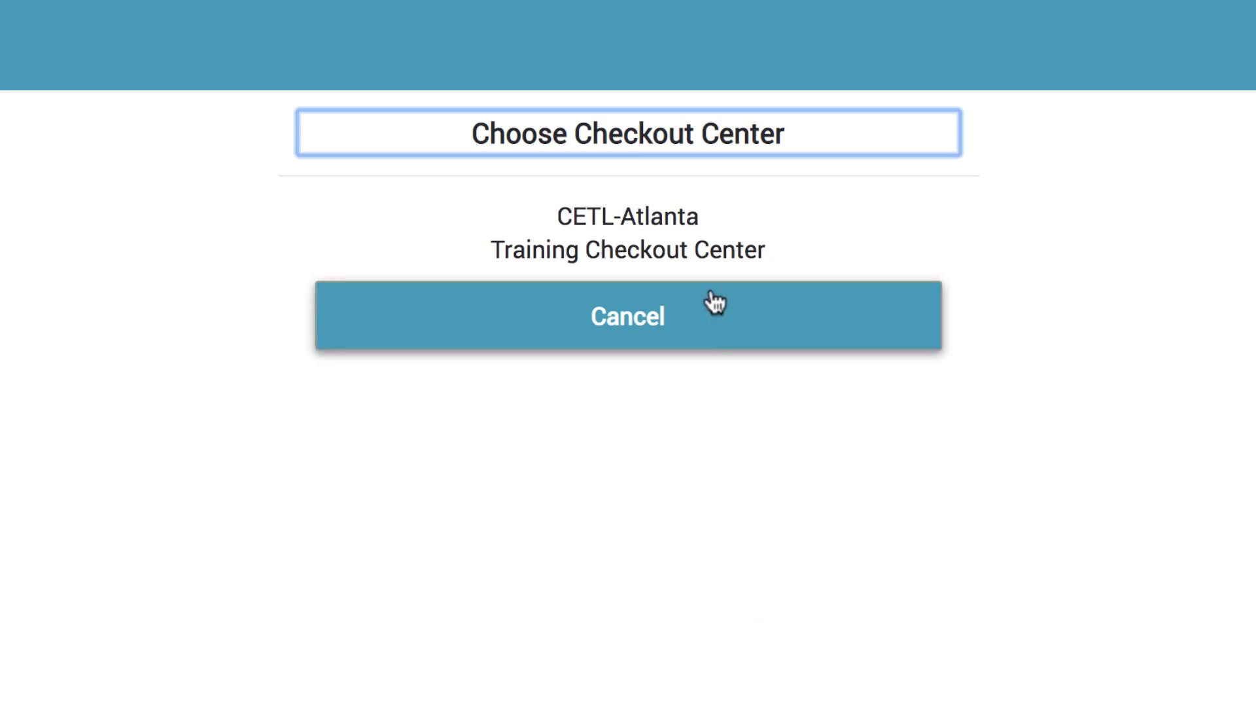
Enter the Training Checkout Center and dismiss the Message of the Day.
{"action": "left_click", "coordinate": [701, 255]}
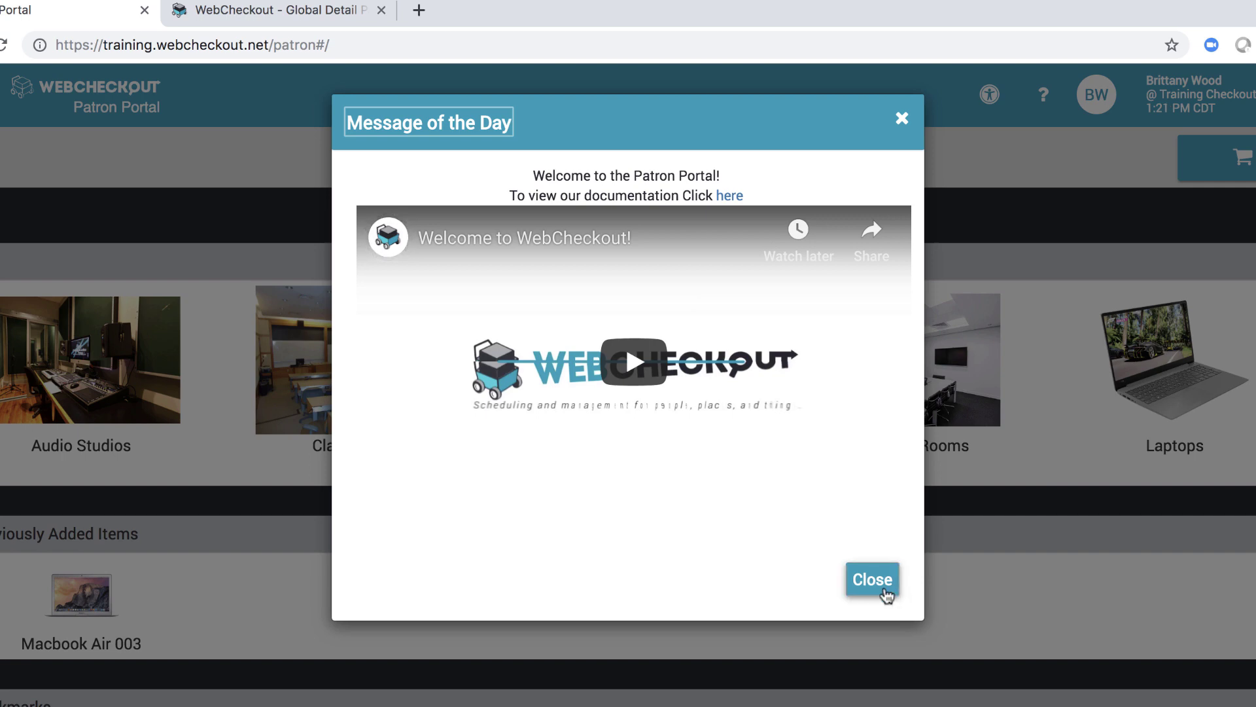
{"action": "left_click", "coordinate": [877, 581]}
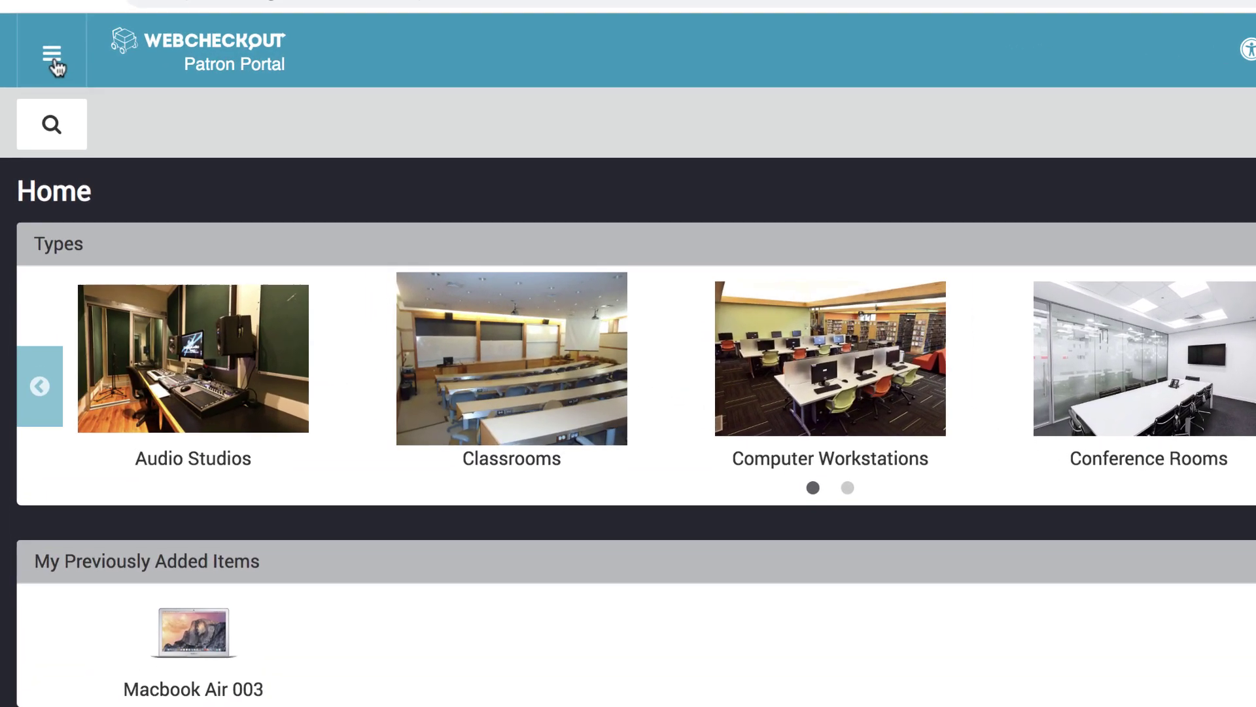
{"action": "left_click", "coordinate": [38, 27]}
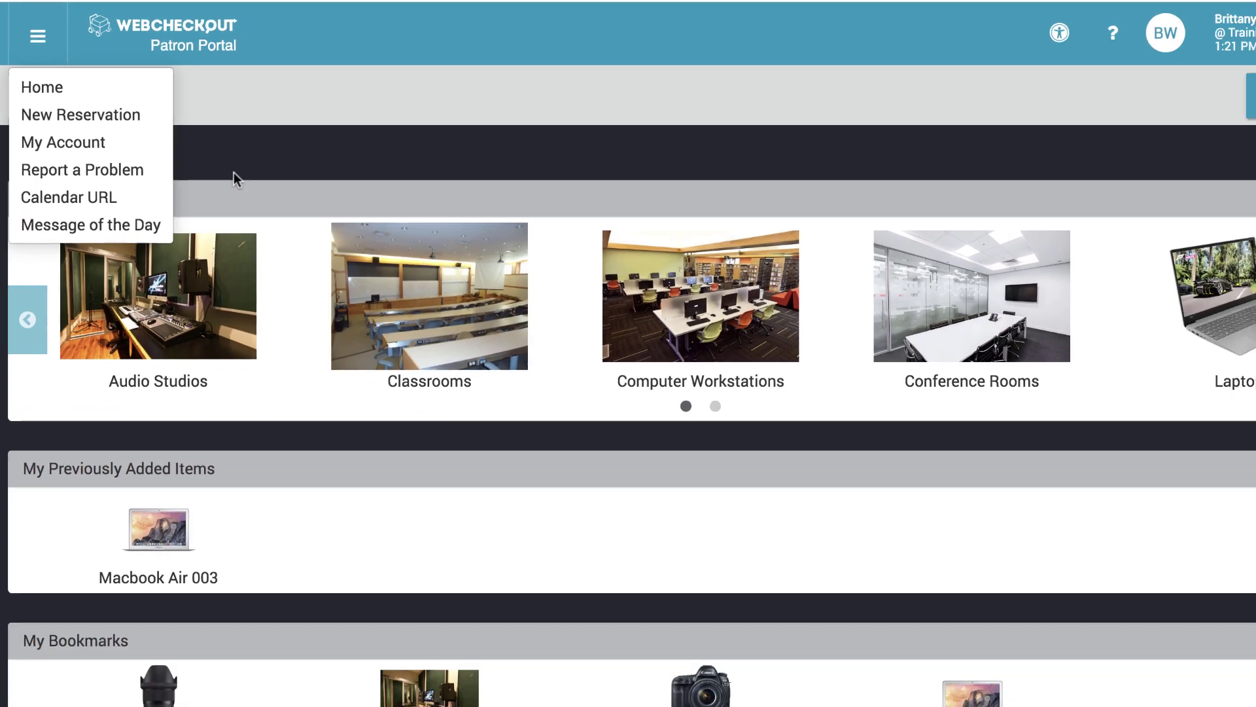
Browse item types to Photo Equipment > DSLR and open the Canon EOS Rebel T6i.
{"action": "left_click", "coordinate": [209, 150]}
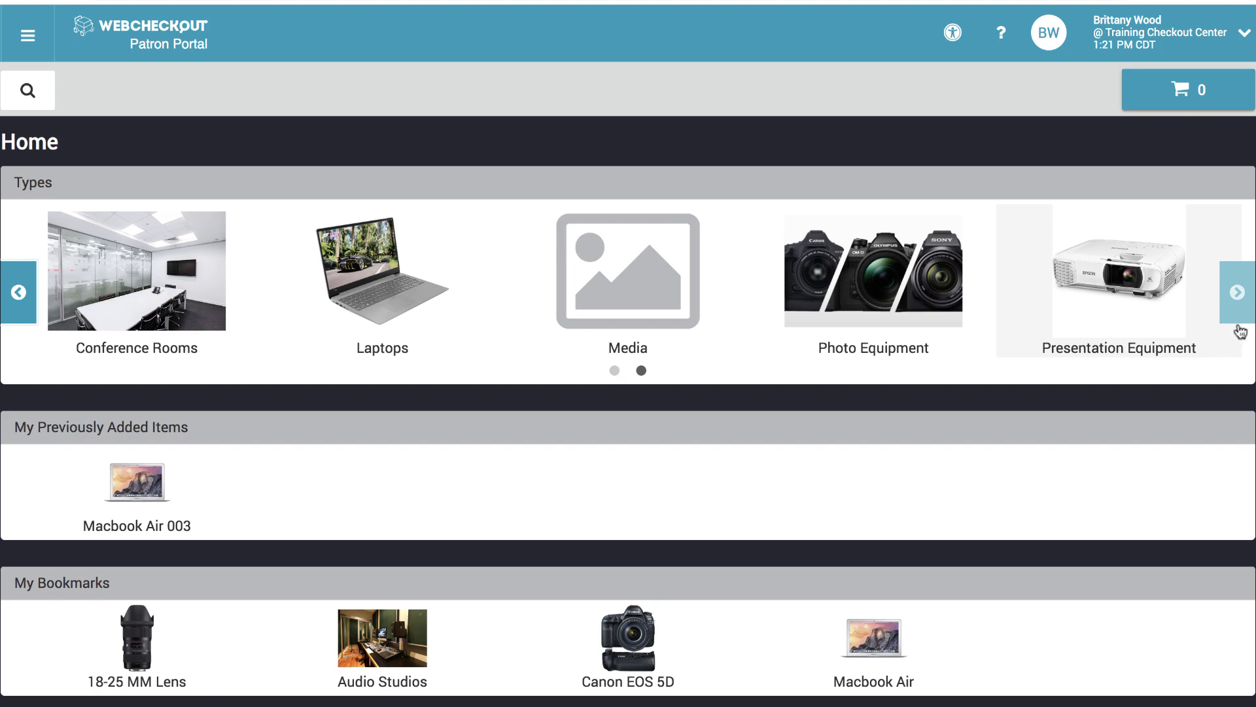
{"action": "left_click", "coordinate": [1237, 304]}
{"action": "left_click", "coordinate": [1237, 304]}
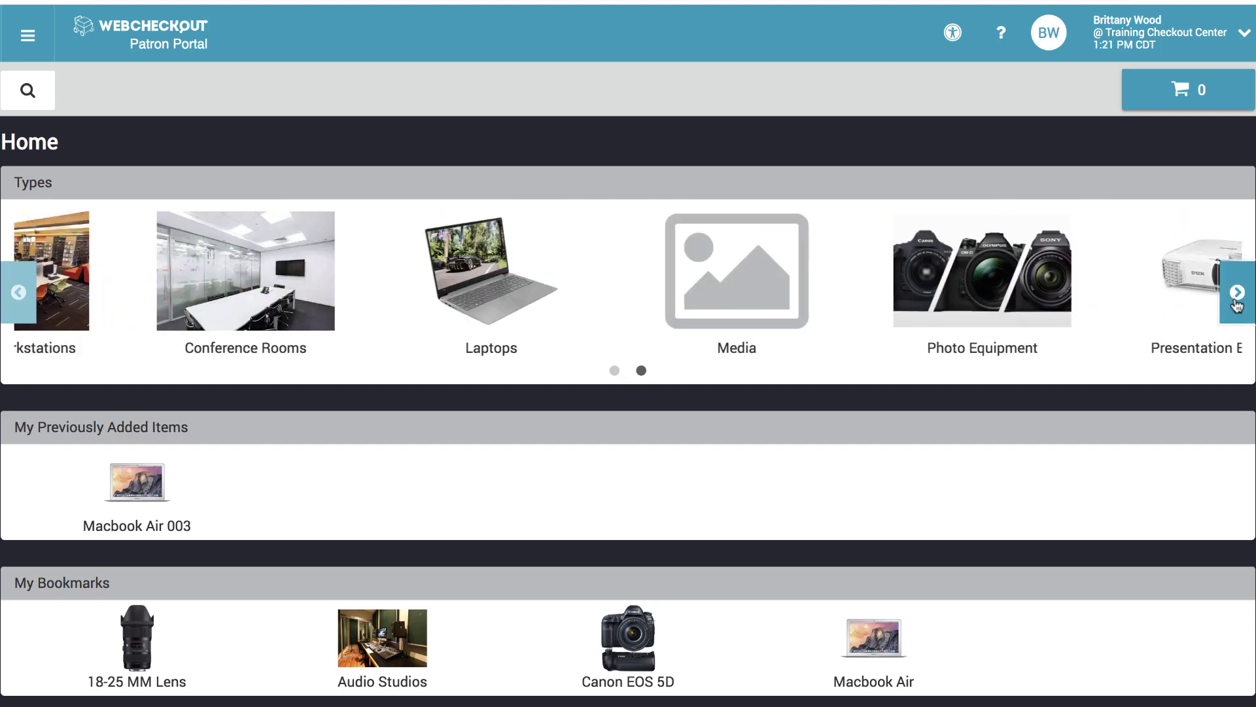
{"action": "left_click", "coordinate": [1238, 305]}
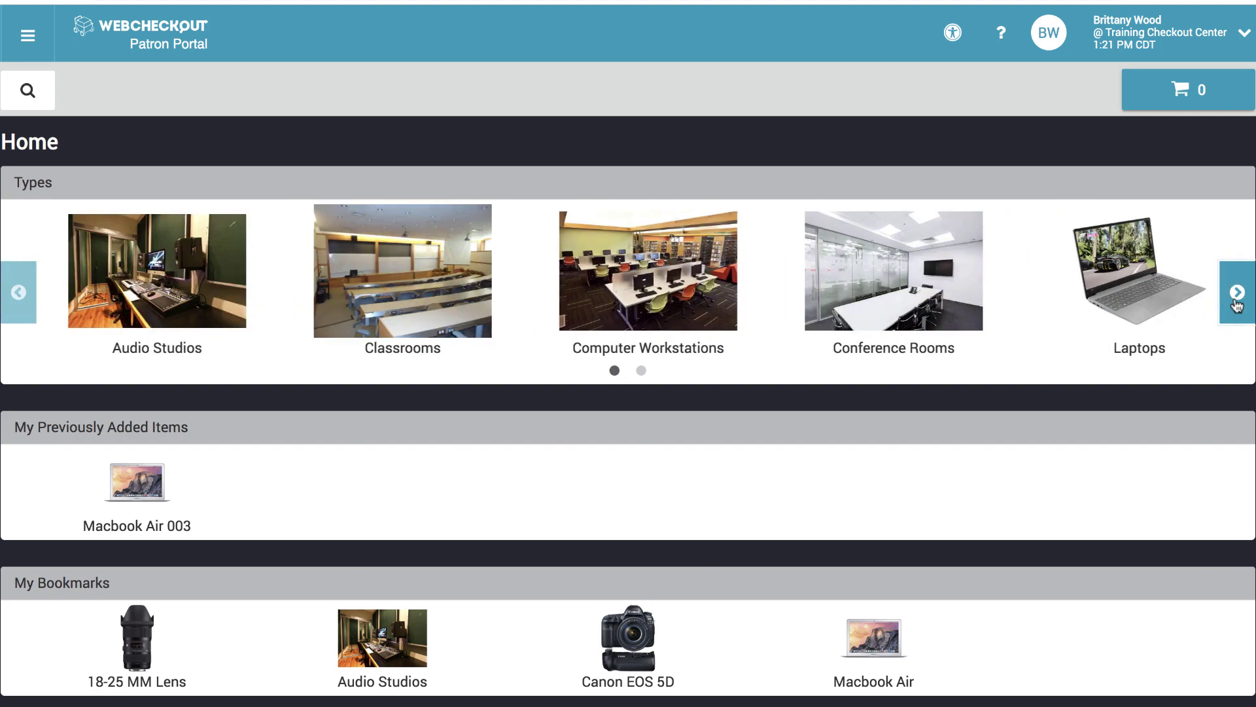
{"action": "left_click", "coordinate": [1231, 318]}
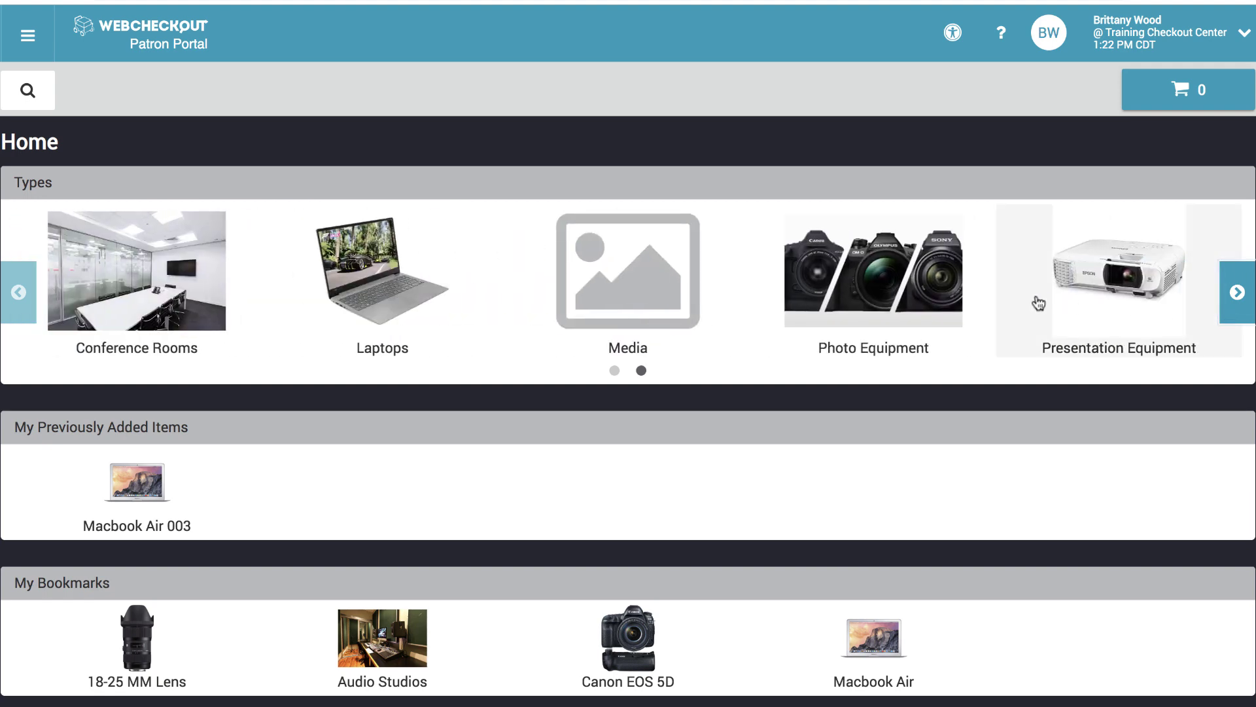
{"action": "left_click", "coordinate": [957, 322]}
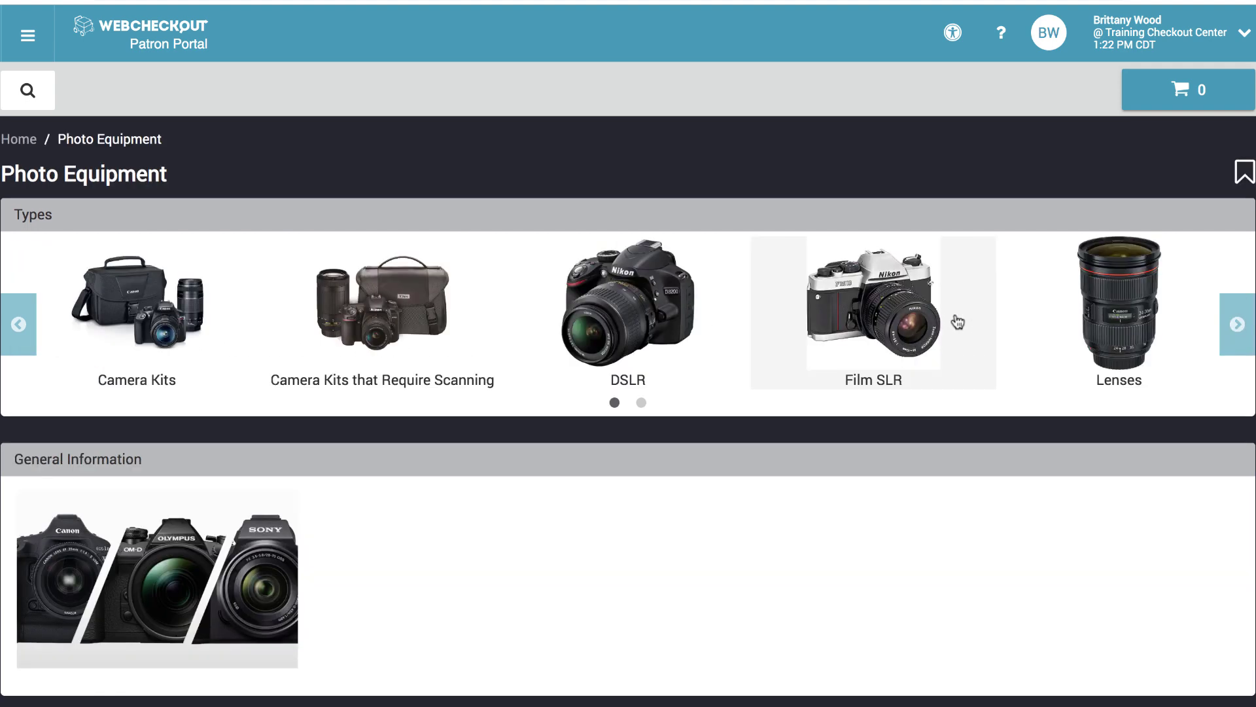
{"action": "left_click", "coordinate": [685, 303]}
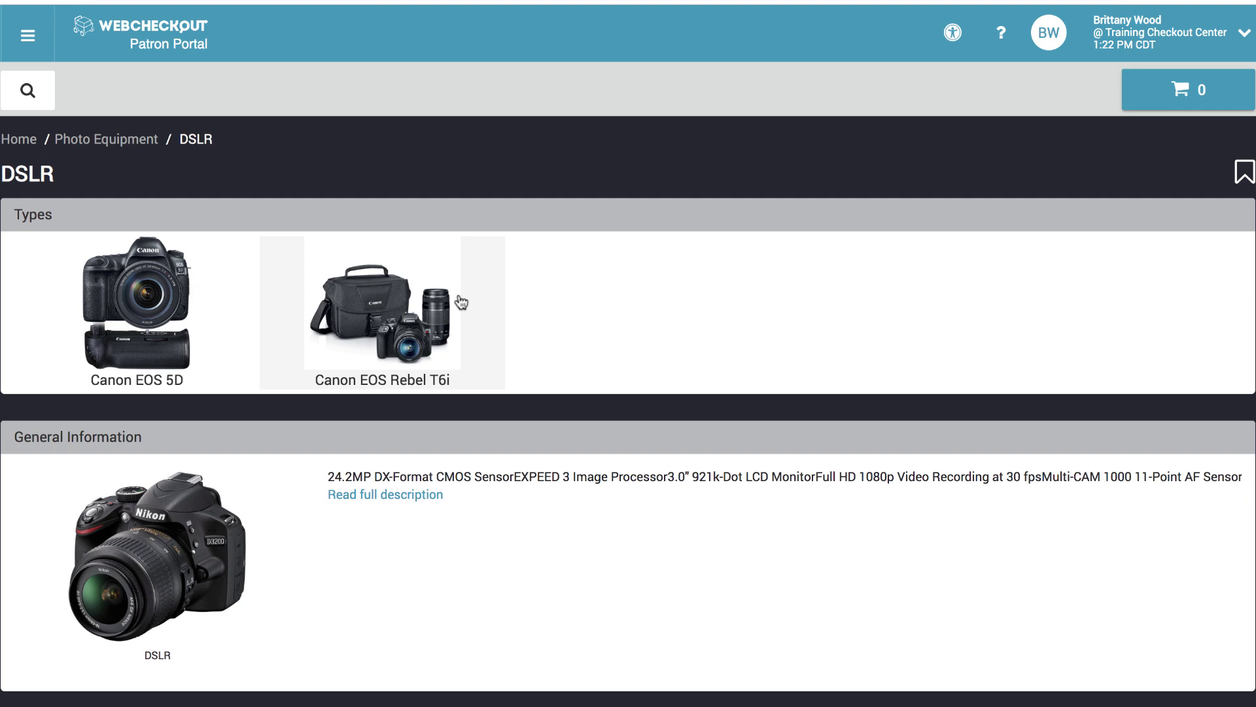
{"action": "left_click", "coordinate": [429, 322]}
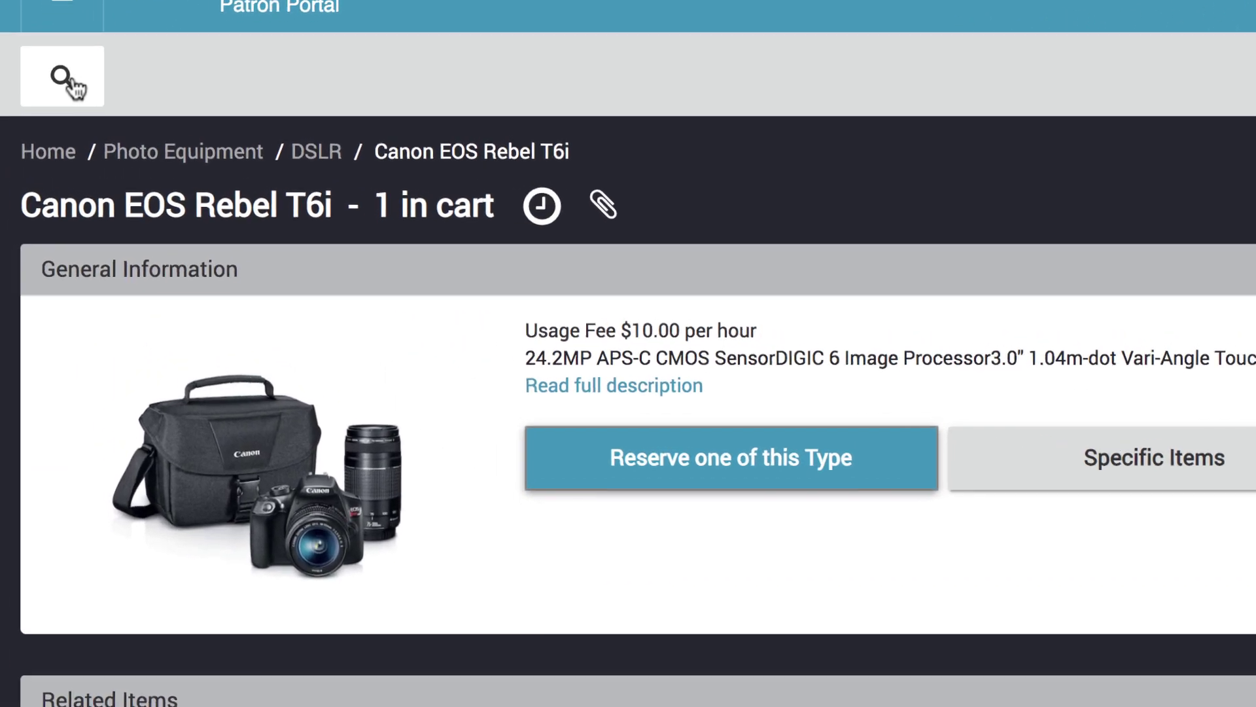
{"action": "left_click", "coordinate": [31, 92]}
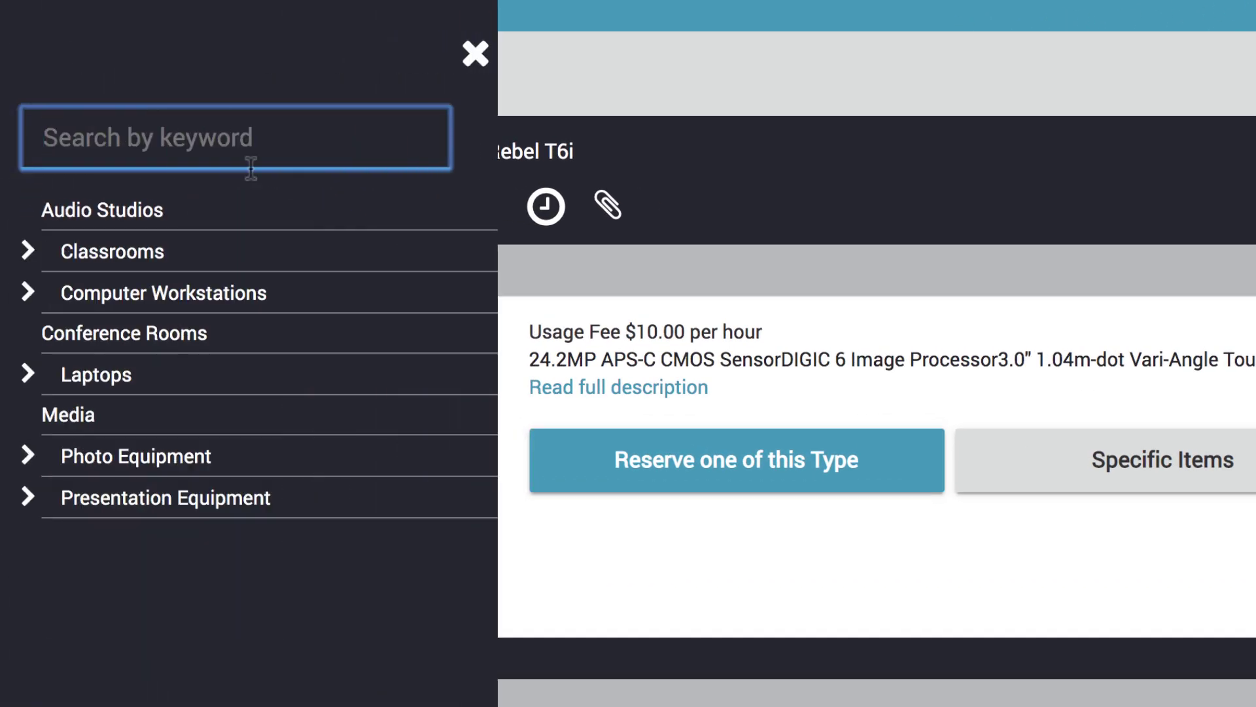
{"action": "type", "text": "macbook"}
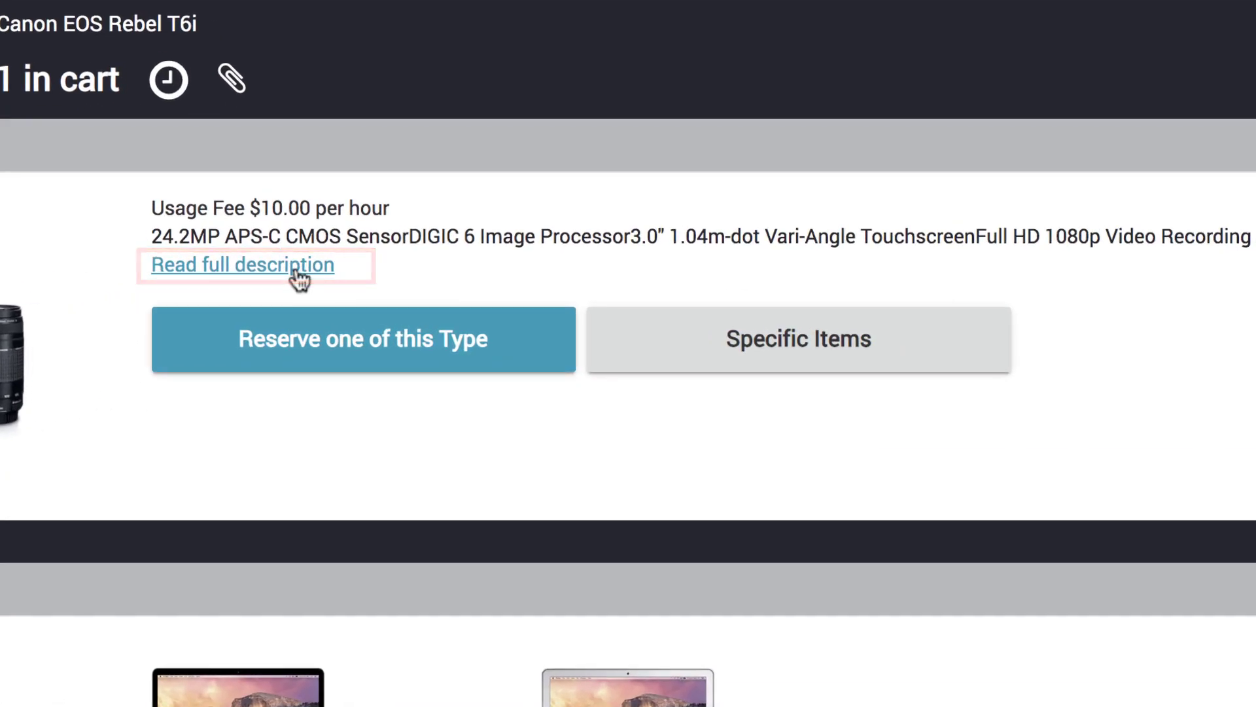
{"action": "left_click", "coordinate": [299, 278]}
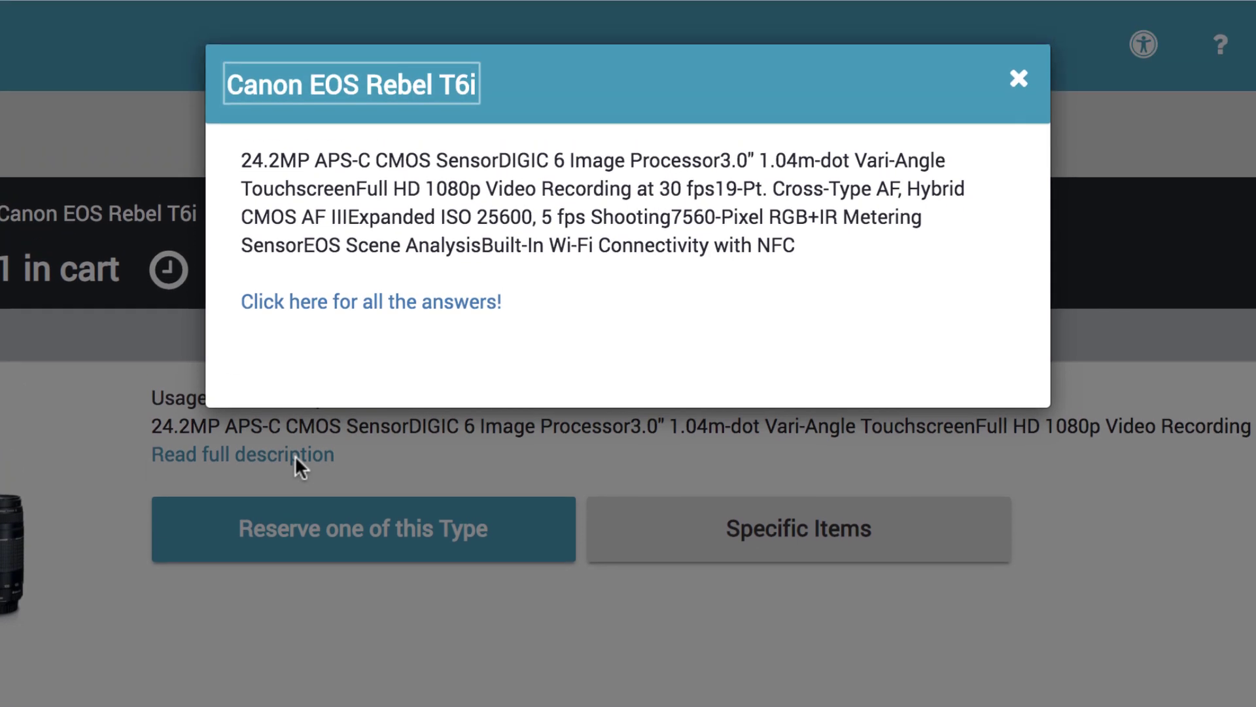
{"action": "key", "text": "Tab"}
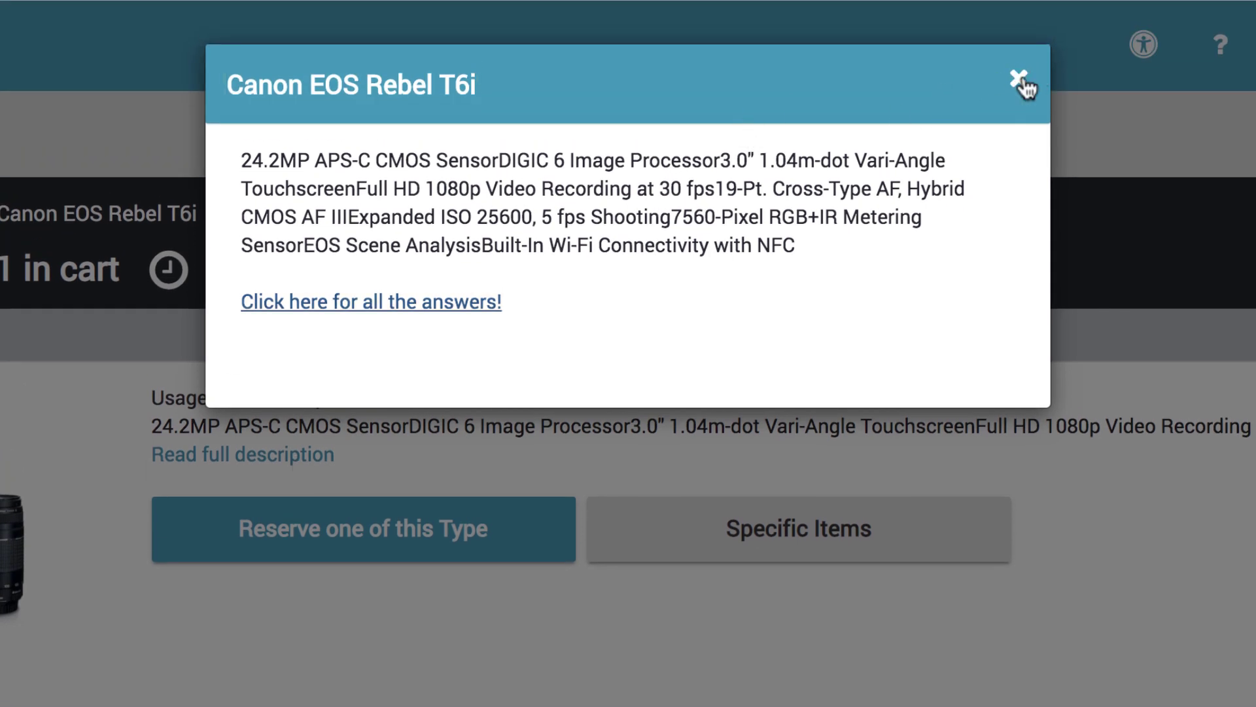
{"action": "left_click", "coordinate": [1019, 80]}
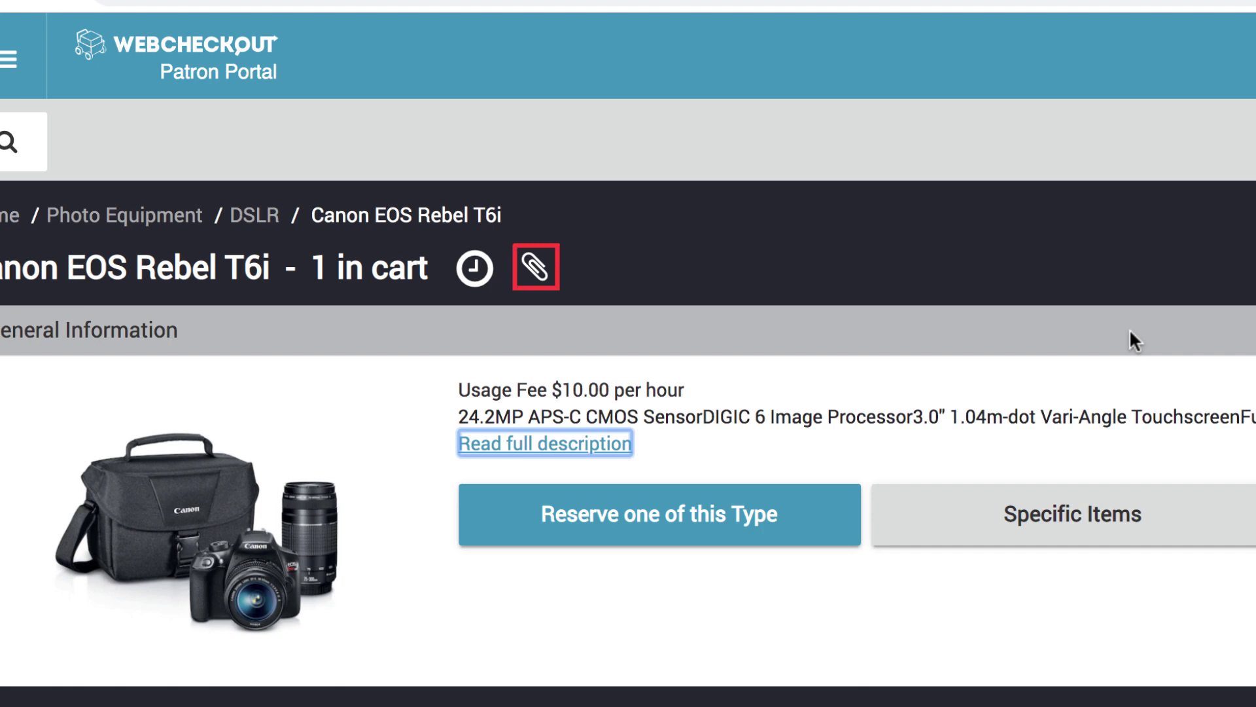
Check the T6i's attachments, then reserve one more Canon EOS Rebel T6i by type.
{"action": "left_click", "coordinate": [536, 275]}
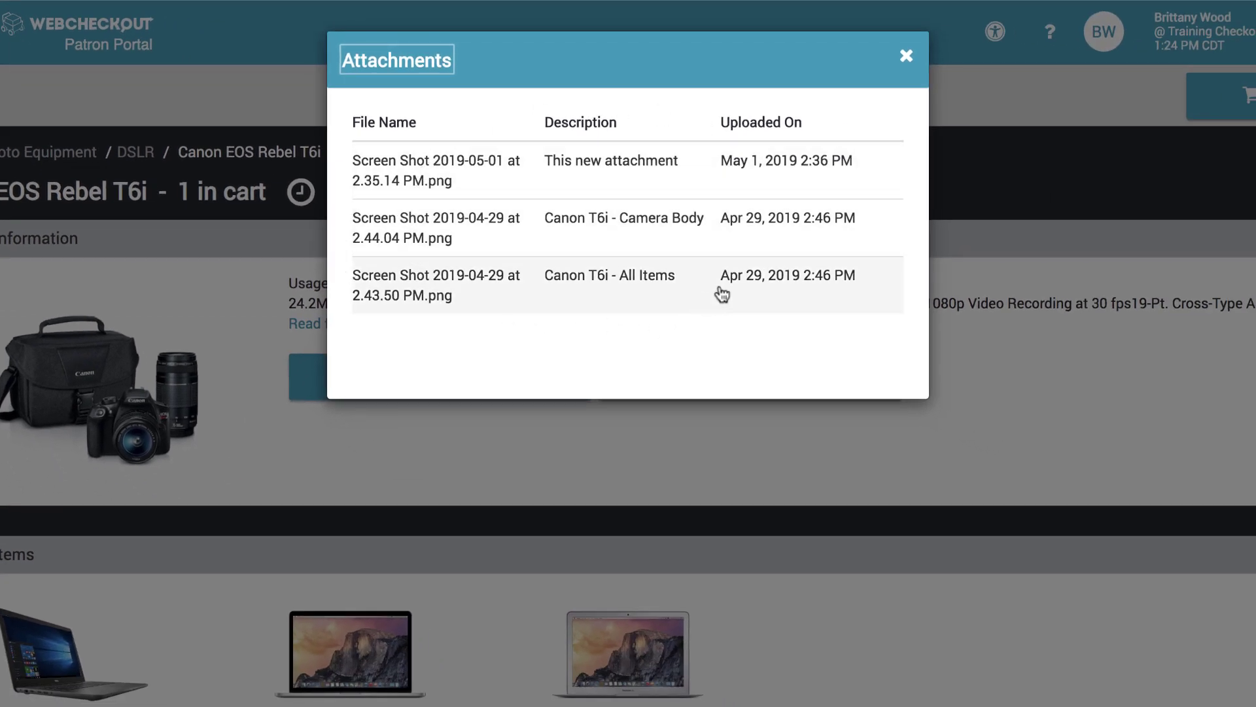
{"action": "left_click", "coordinate": [906, 57]}
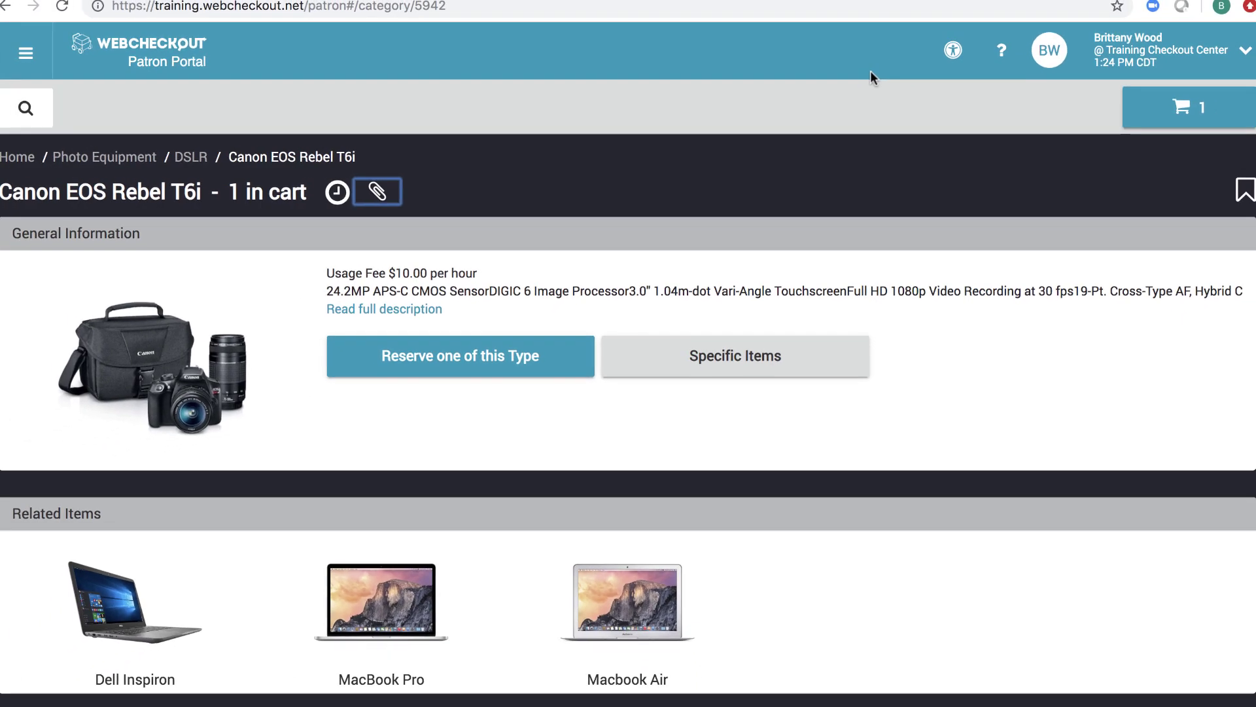
{"action": "left_click", "coordinate": [401, 362]}
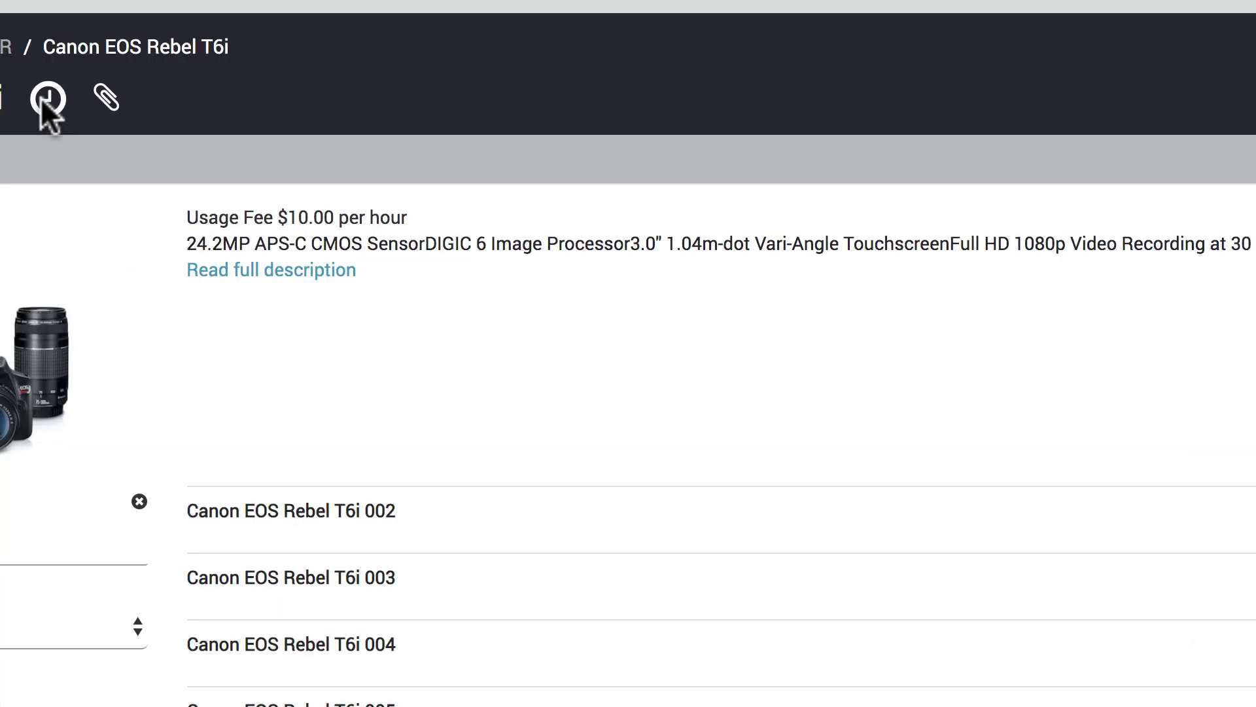
Check the T6i units' availability, add unit 005 to the cart, and review the cart.
{"action": "left_click", "coordinate": [236, 164]}
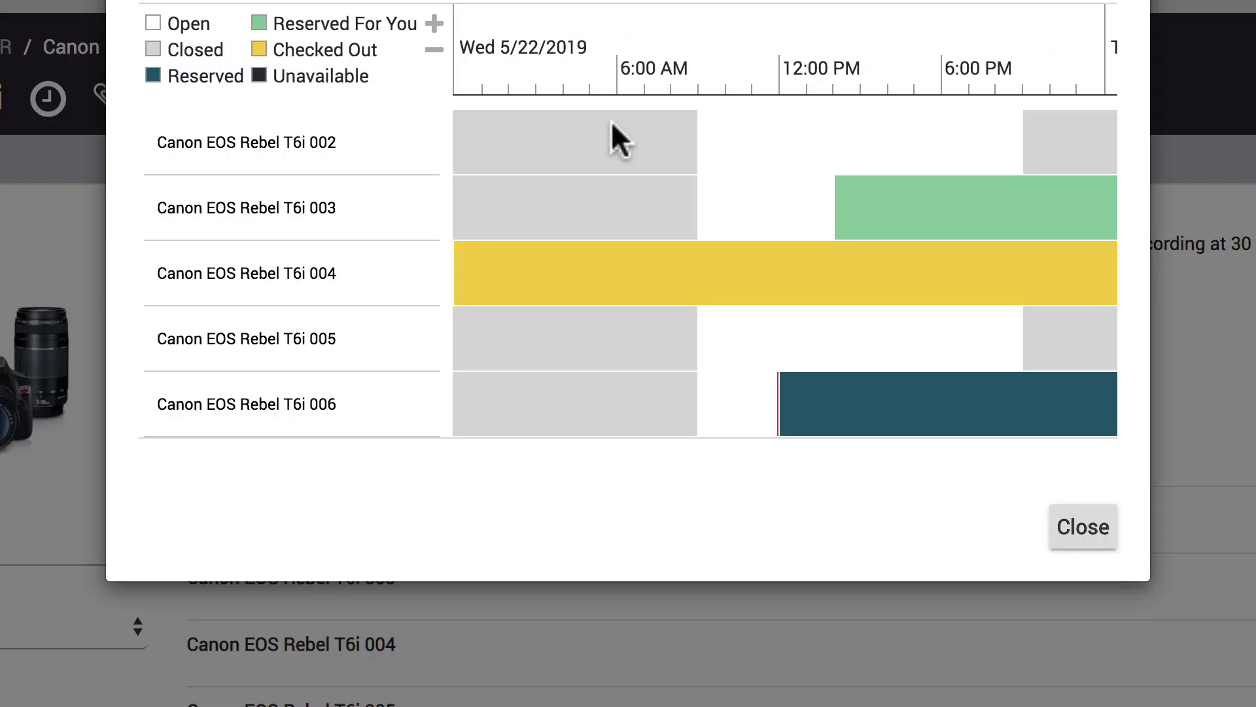
{"action": "scroll", "coordinate": [808, 347], "scroll_direction": "right", "scroll_amount": 5}
{"action": "scroll", "coordinate": [808, 347], "scroll_direction": "right", "scroll_amount": 5}
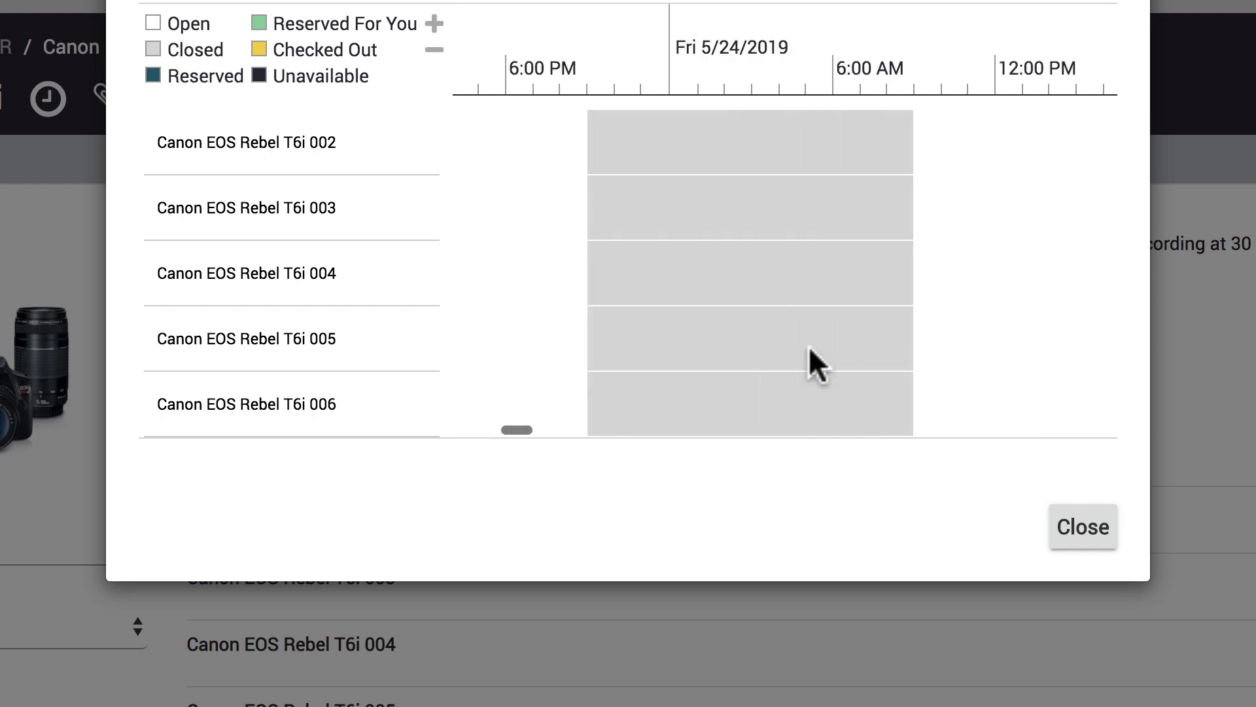
{"action": "scroll", "coordinate": [809, 347], "scroll_direction": "left", "scroll_amount": 5}
{"action": "scroll", "coordinate": [809, 346], "scroll_direction": "left", "scroll_amount": 3}
{"action": "scroll", "coordinate": [809, 345], "scroll_direction": "left", "scroll_amount": 5}
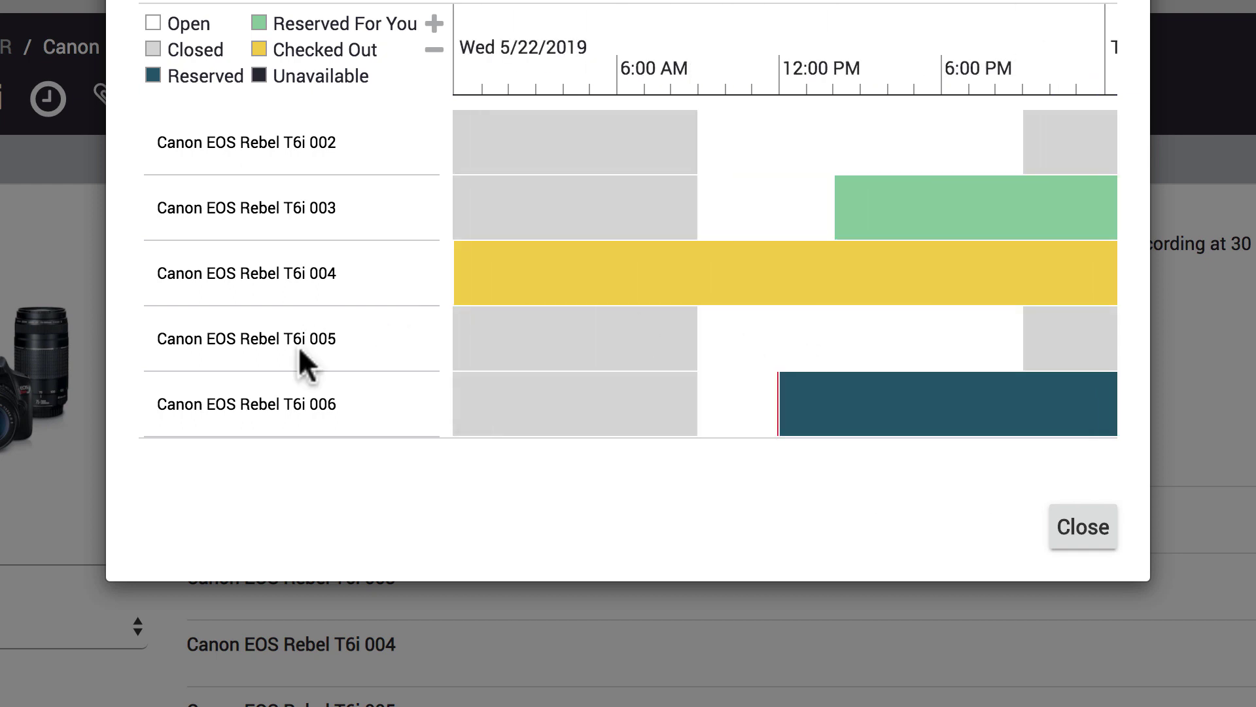
{"action": "left_click", "coordinate": [1071, 527]}
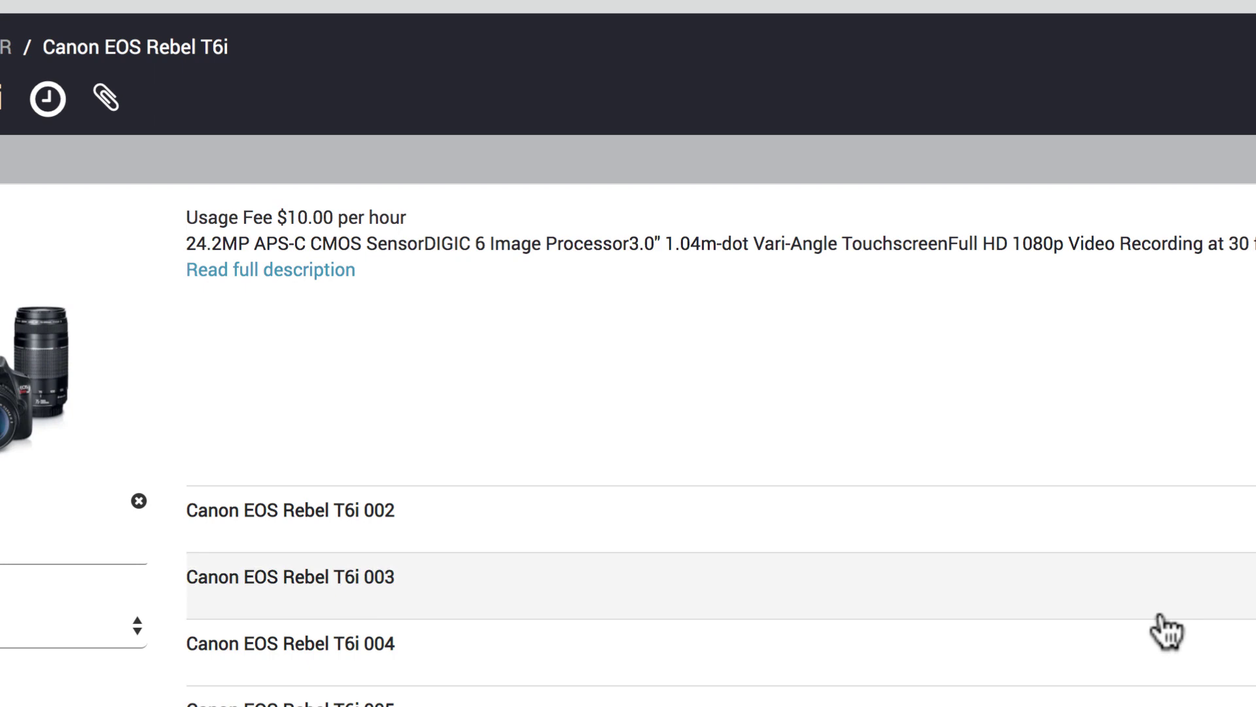
{"action": "left_click", "coordinate": [1178, 628]}
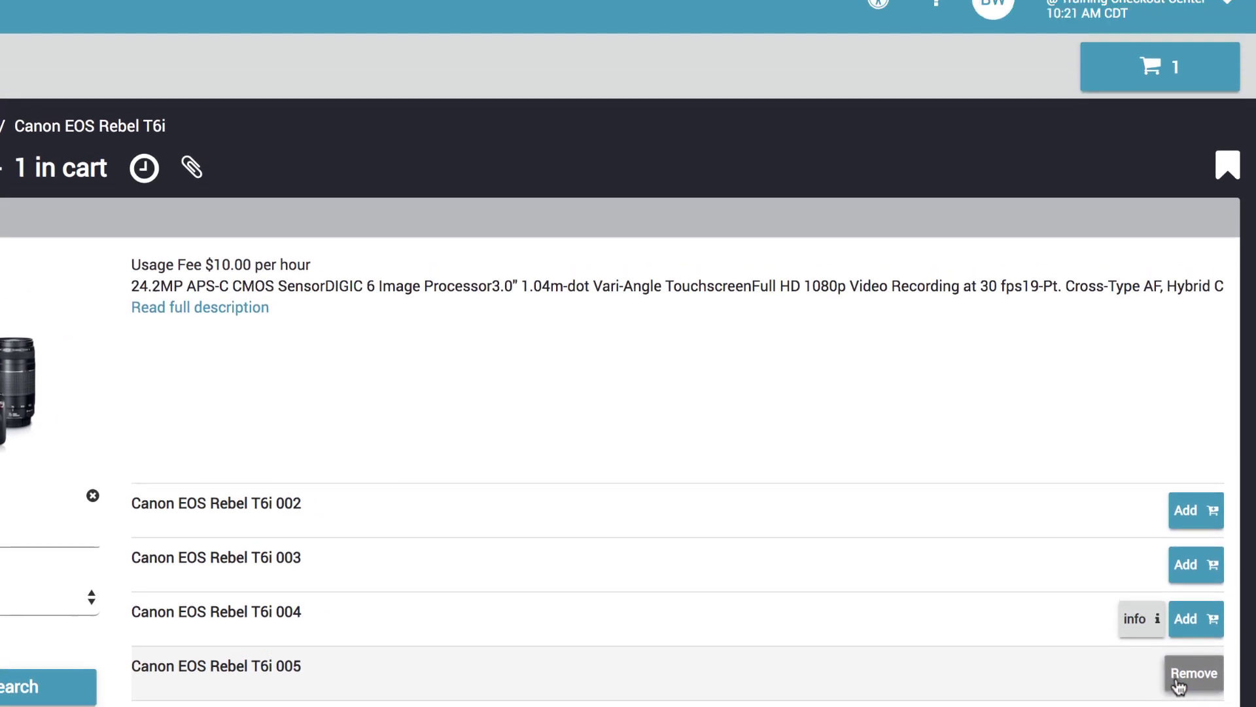
{"action": "left_click", "coordinate": [1171, 91]}
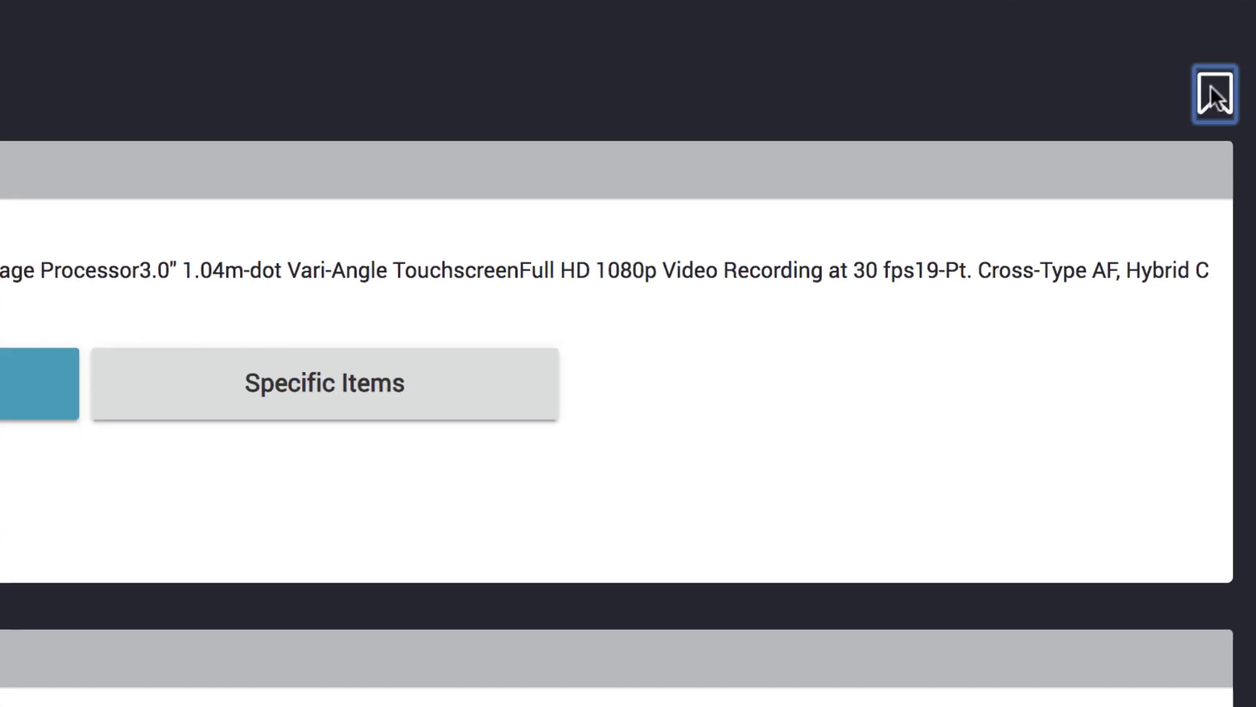
Bookmark the Canon EOS Rebel T6i and reserve one Macbook Air from Related Items.
{"action": "left_click", "coordinate": [1212, 92]}
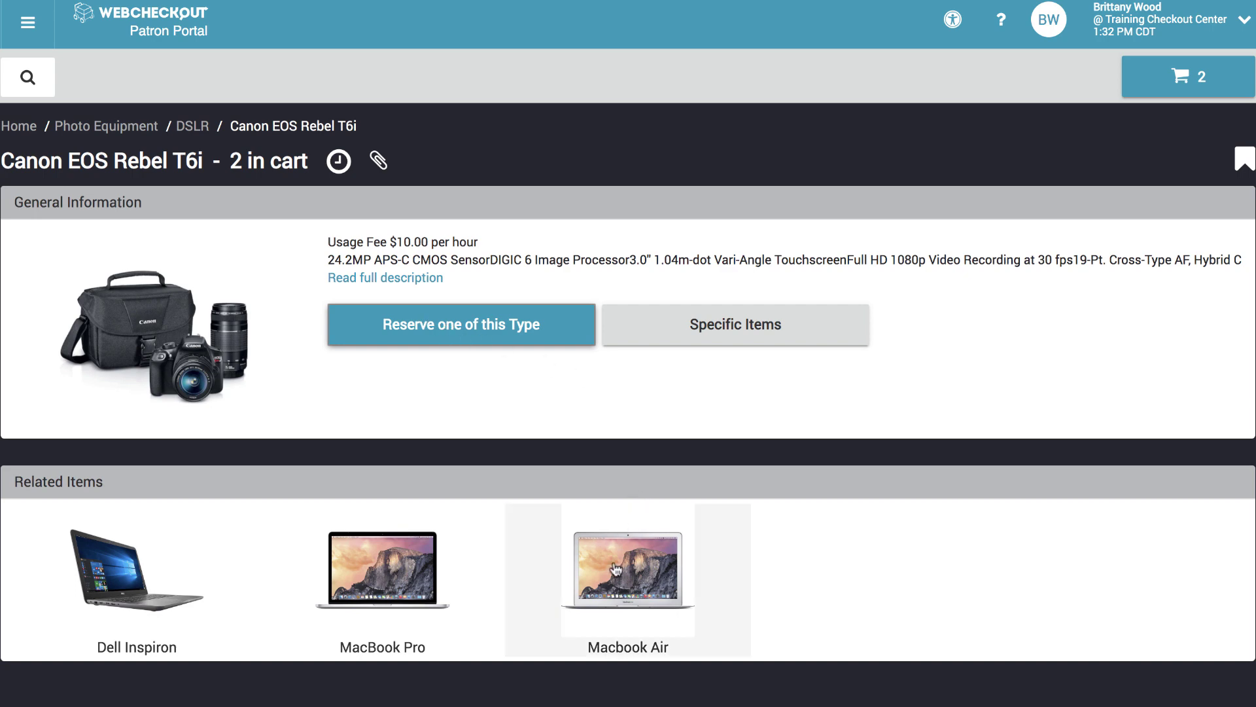
{"action": "left_click", "coordinate": [615, 579]}
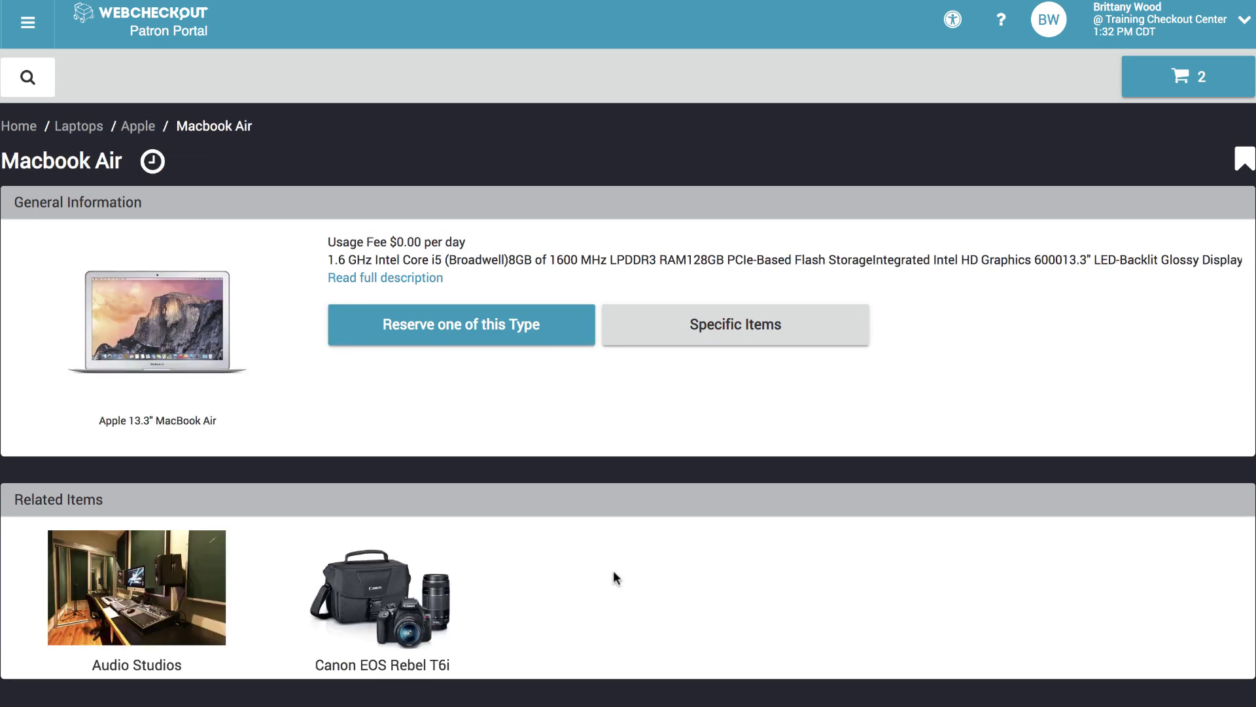
{"action": "left_click", "coordinate": [536, 334]}
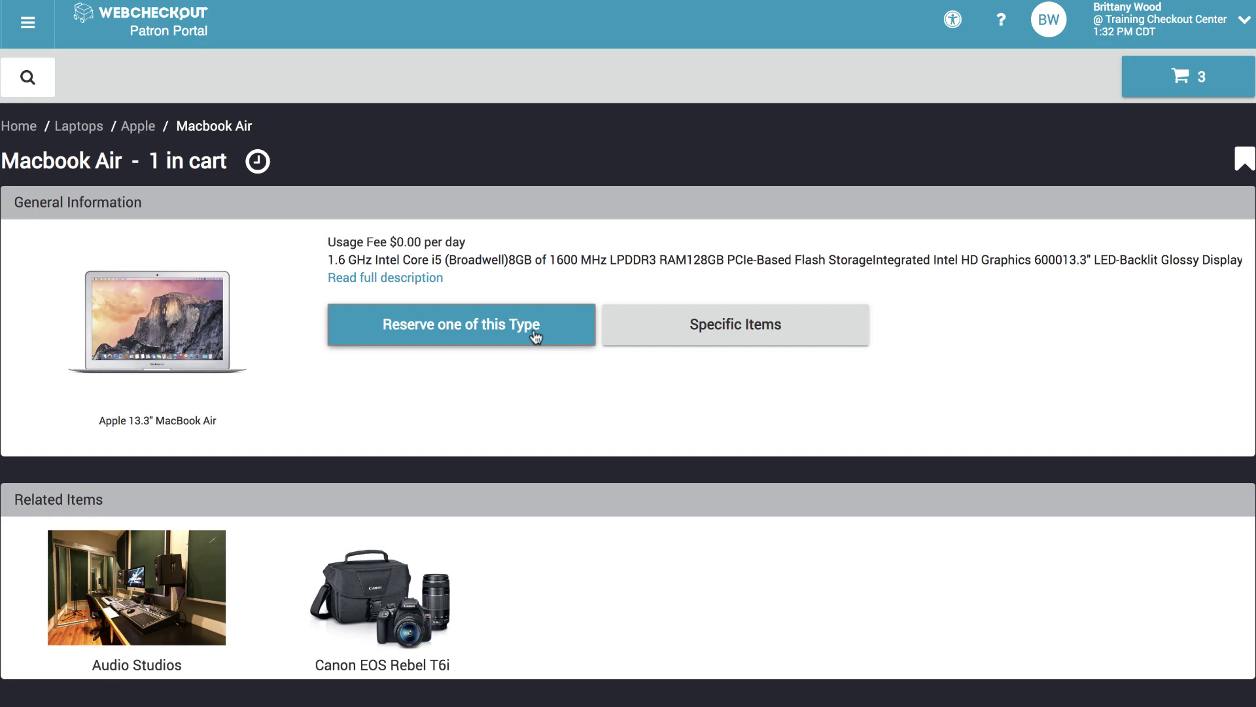
Create a reservation from the cart, keeping the start date 05/22/2019.
{"action": "left_click", "coordinate": [1200, 79]}
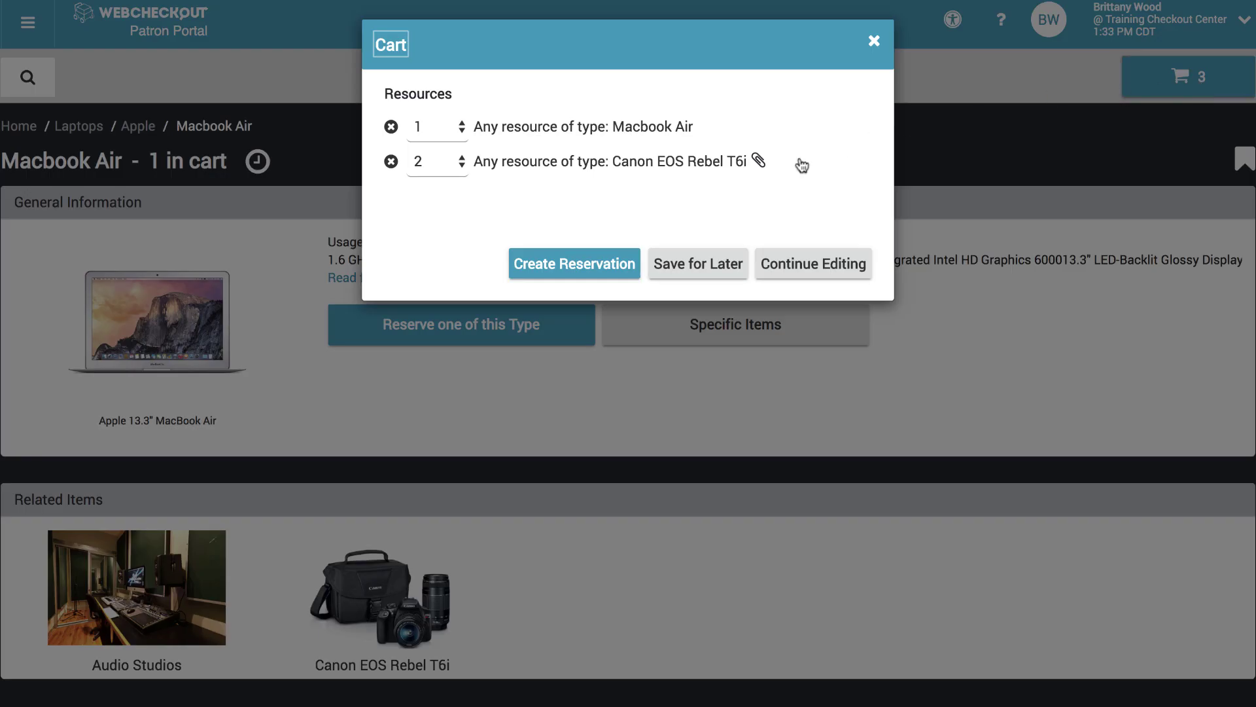
{"action": "left_click", "coordinate": [614, 278]}
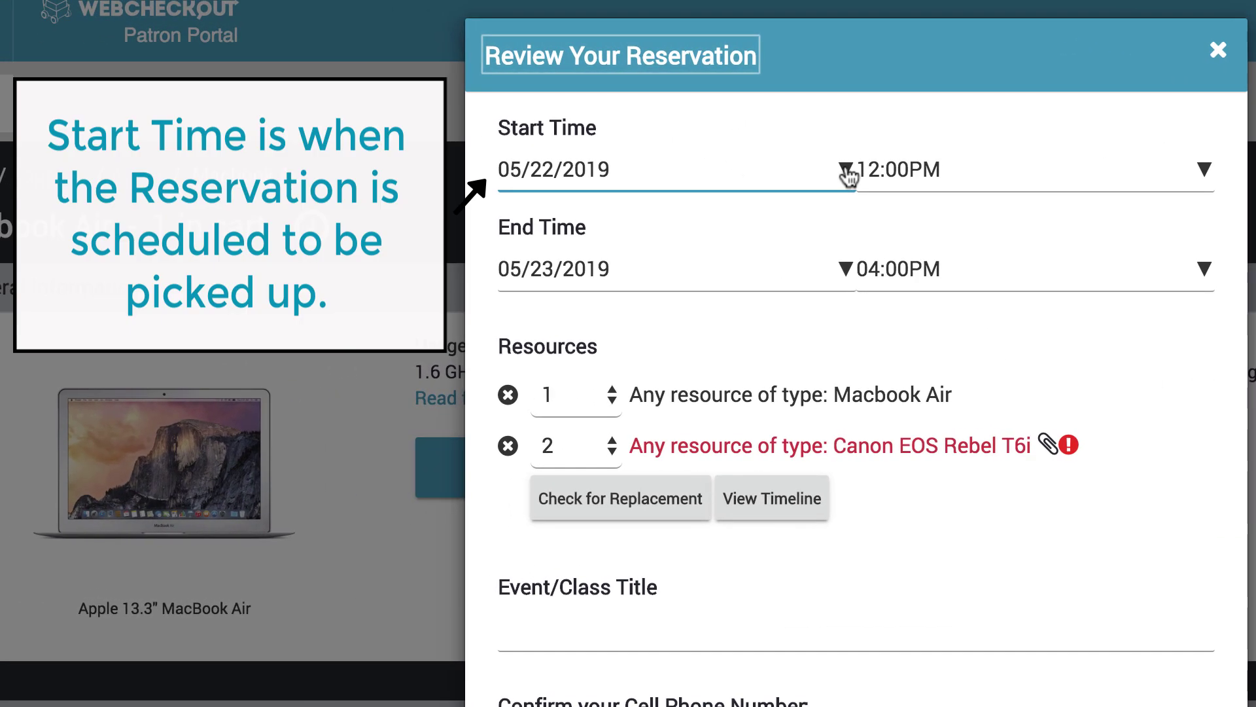
{"action": "left_click", "coordinate": [846, 171]}
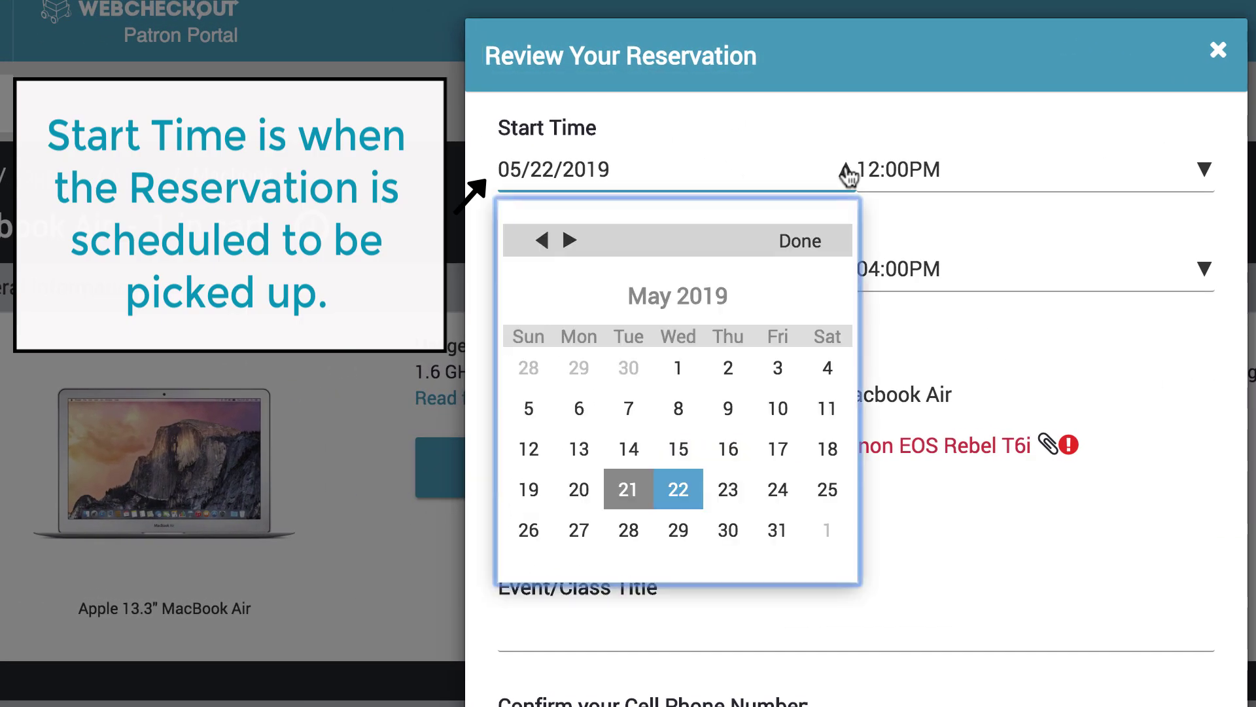
{"action": "left_click", "coordinate": [683, 500]}
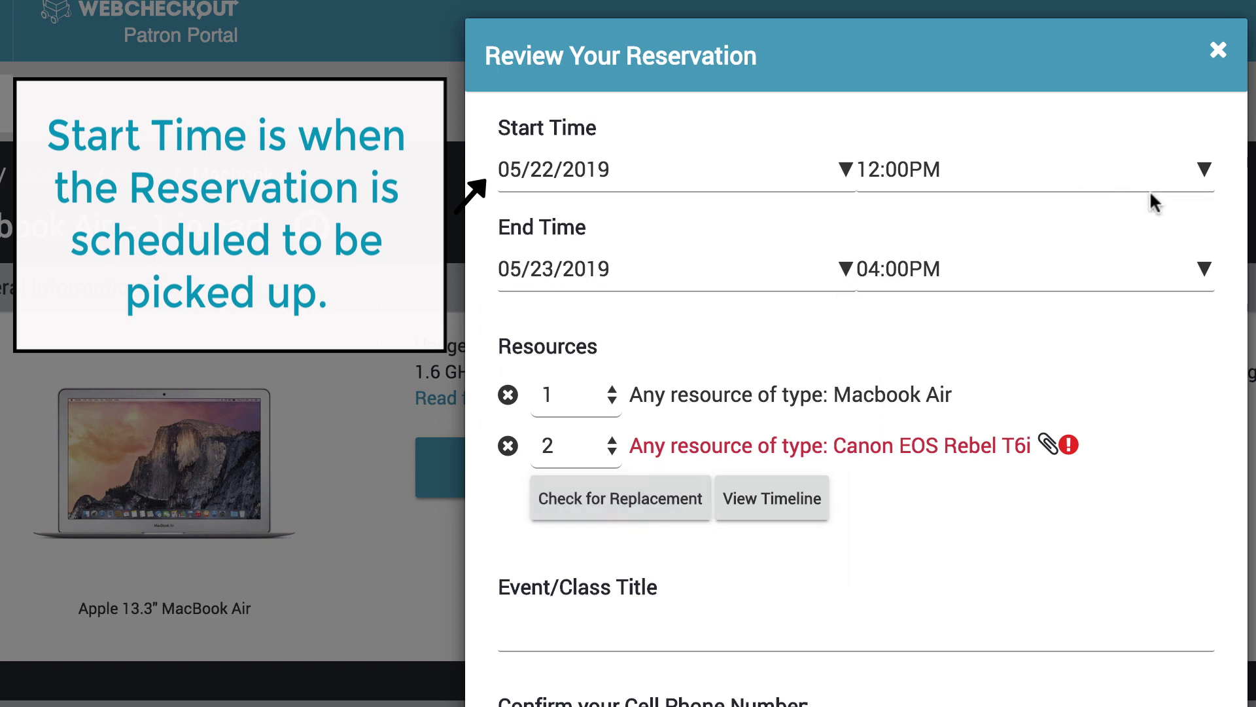
Set the reservation start time to 2:00 PM.
{"action": "left_click", "coordinate": [1204, 171]}
{"action": "left_click", "coordinate": [973, 298]}
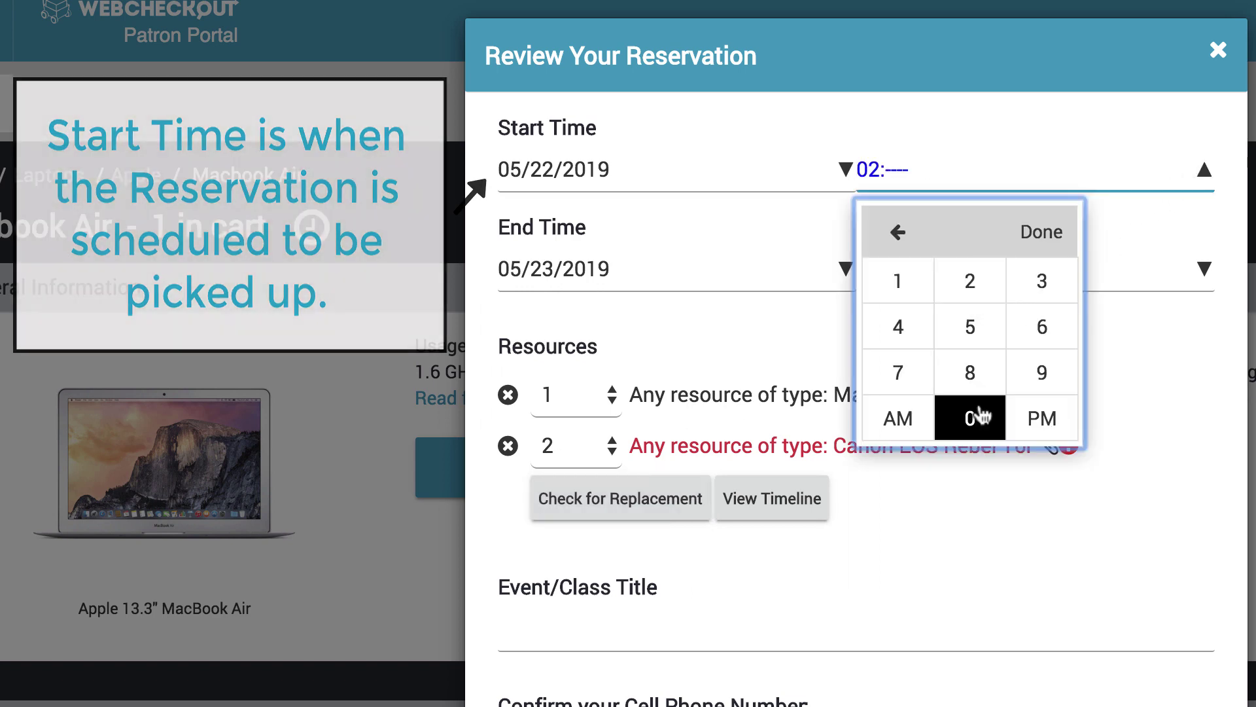
{"action": "left_click", "coordinate": [970, 417]}
{"action": "left_click", "coordinate": [1041, 417]}
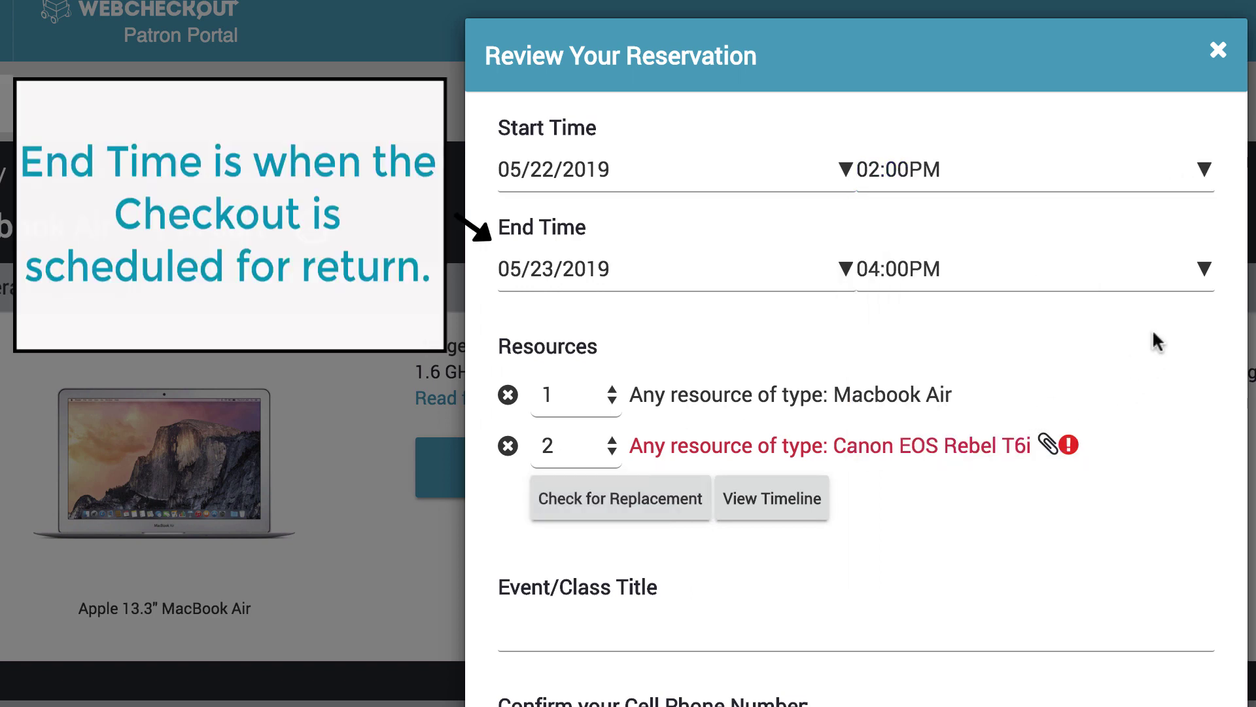
Set the reservation end time to 4:30 PM on 05/23/2019.
{"action": "left_click", "coordinate": [1204, 269]}
{"action": "left_click", "coordinate": [915, 437]}
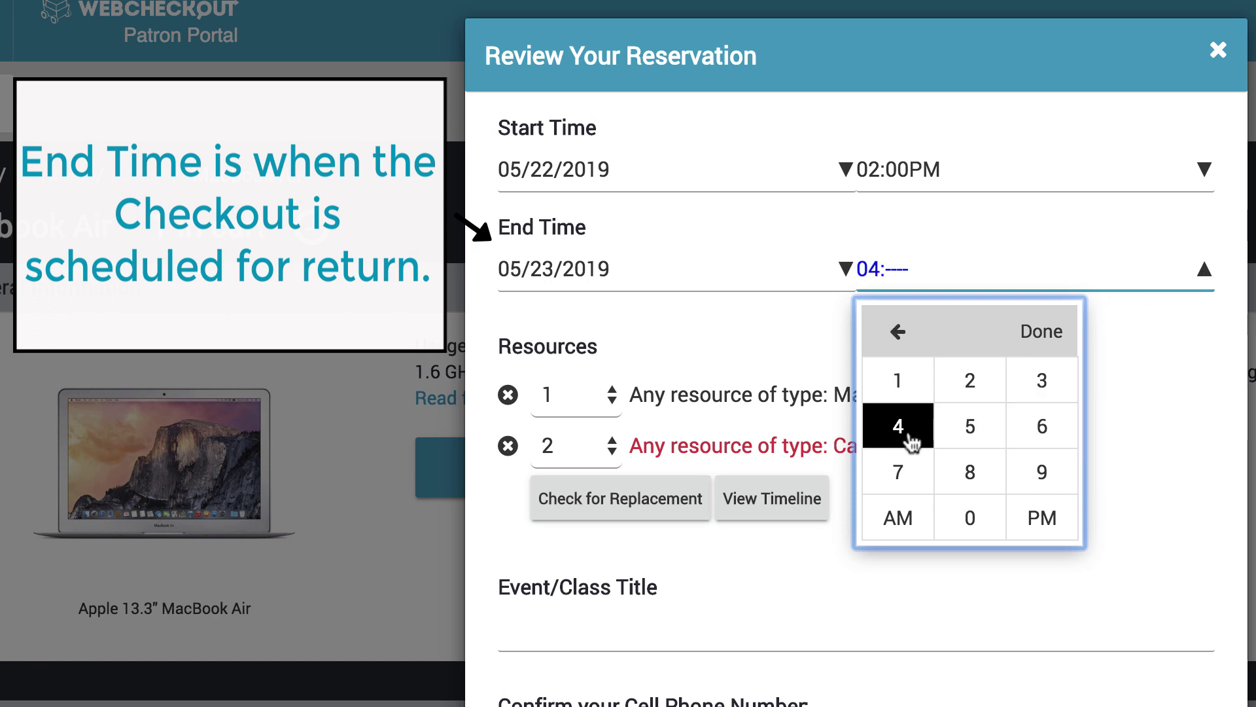
{"action": "left_click", "coordinate": [1042, 383]}
{"action": "left_click", "coordinate": [962, 518]}
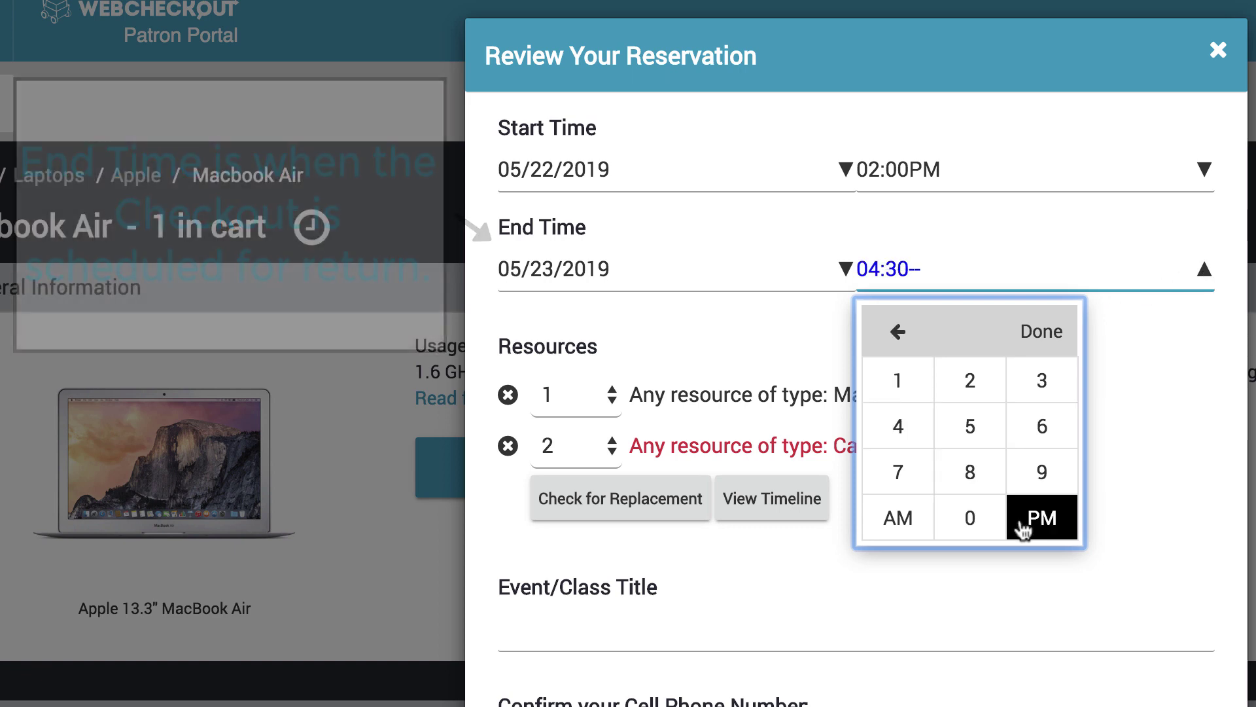
{"action": "left_click", "coordinate": [1021, 517]}
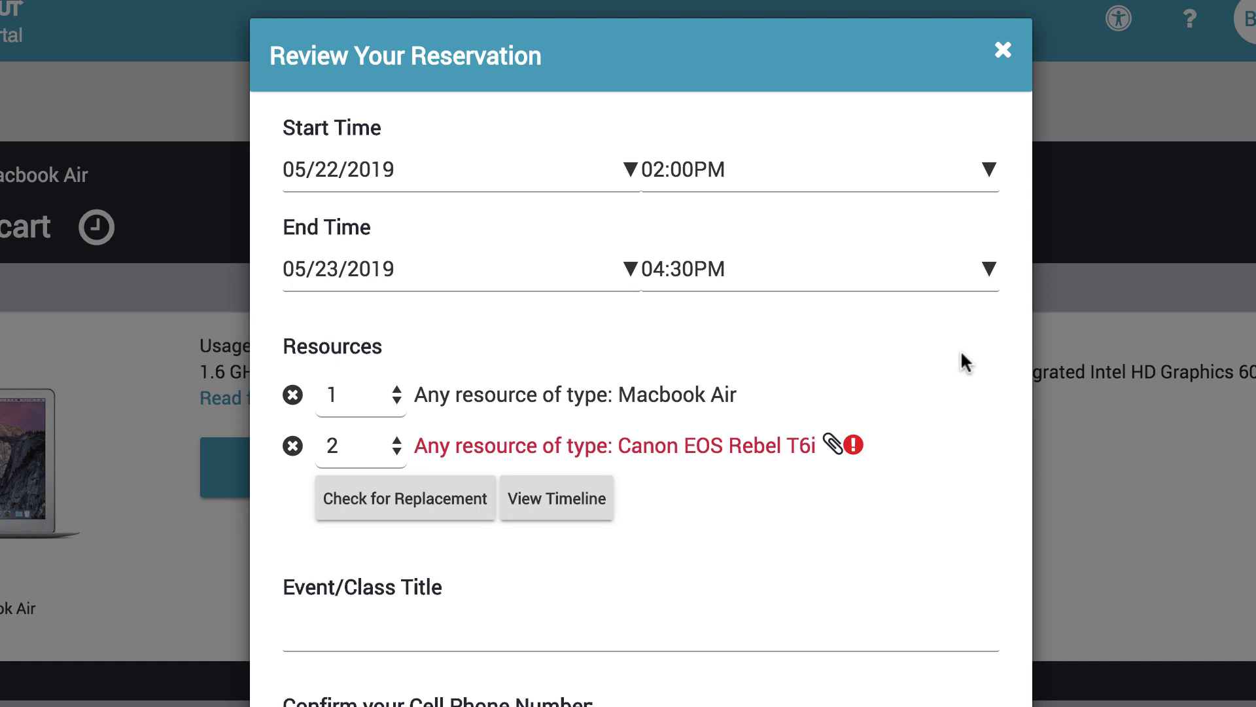
{"action": "scroll", "coordinate": [961, 349], "scroll_direction": "down", "scroll_amount": 3}
{"action": "scroll", "coordinate": [960, 350], "scroll_direction": "down", "scroll_amount": 4}
{"action": "scroll", "coordinate": [668, 472], "scroll_direction": "down", "scroll_amount": 2}
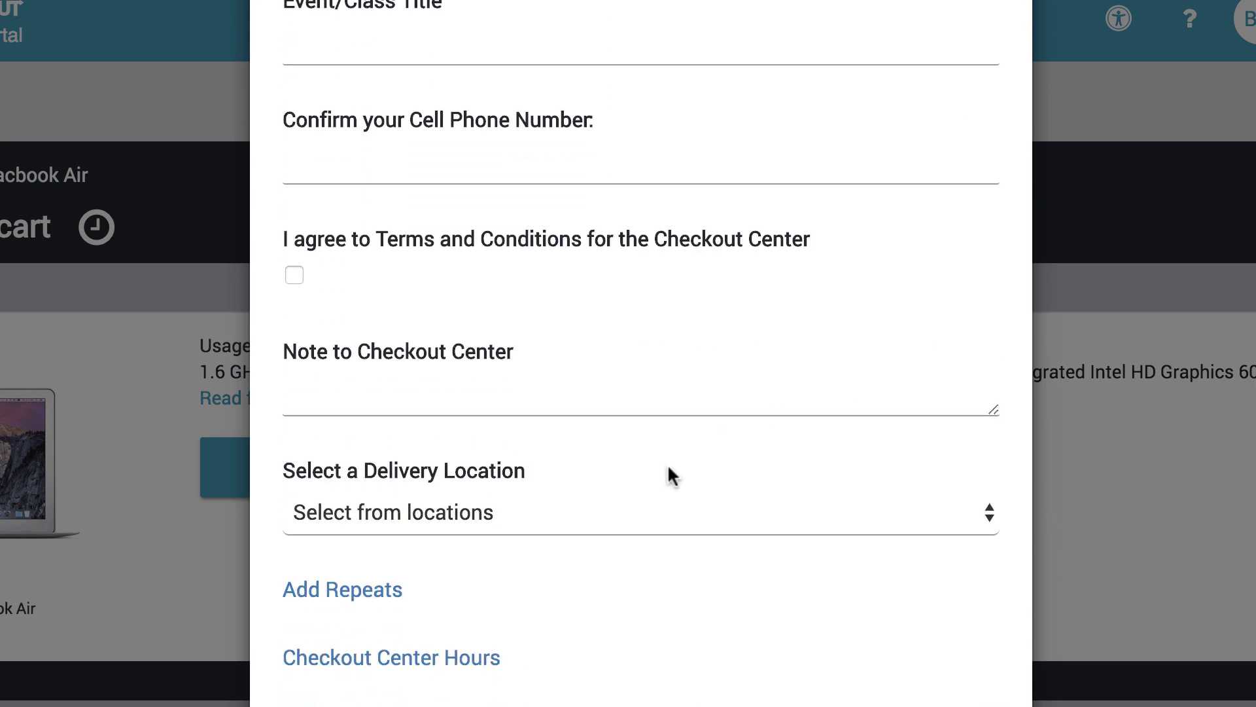
{"action": "scroll", "coordinate": [491, 622], "scroll_direction": "down", "scroll_amount": 4}
{"action": "left_click", "coordinate": [483, 377]}
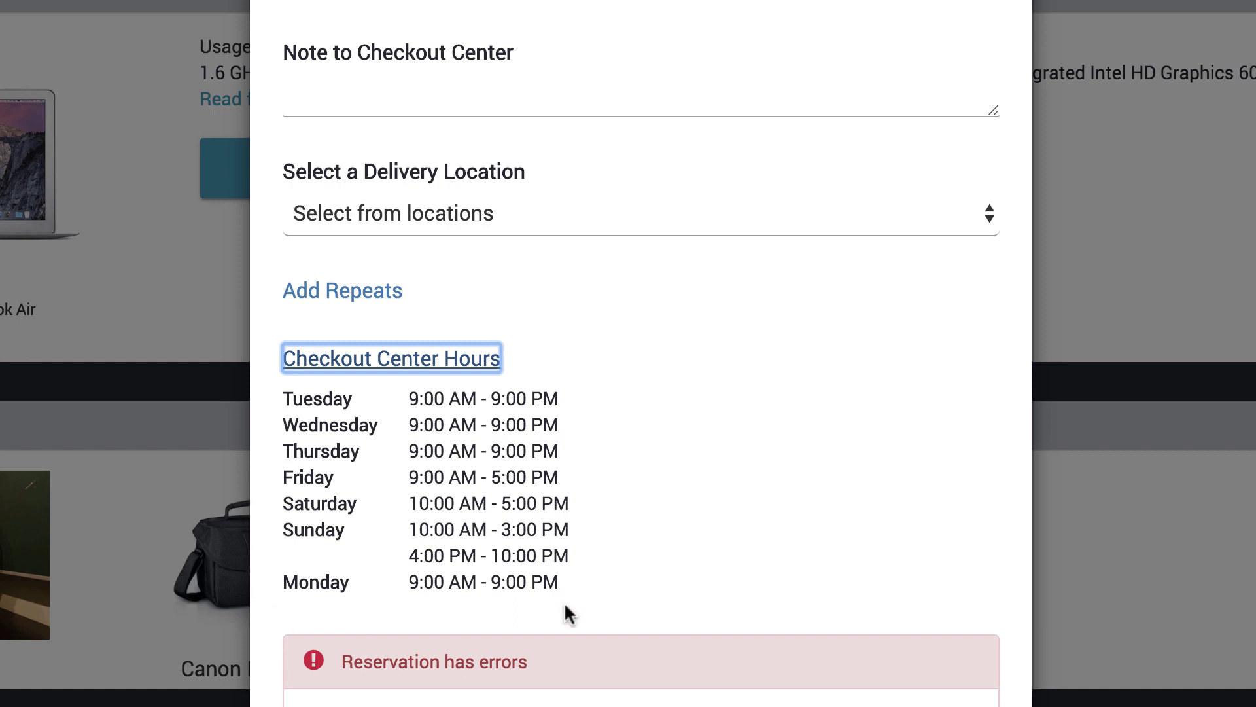
{"action": "left_click", "coordinate": [487, 362]}
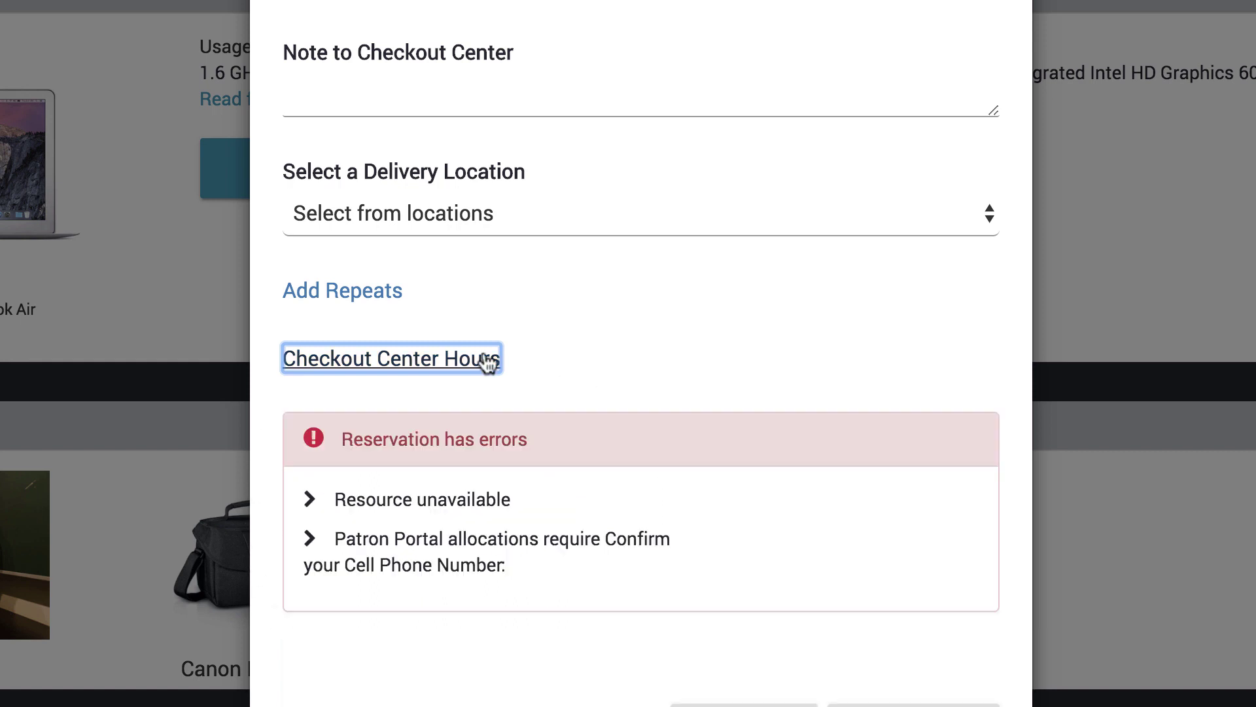
{"action": "scroll", "coordinate": [770, 350], "scroll_direction": "up", "scroll_amount": 4}
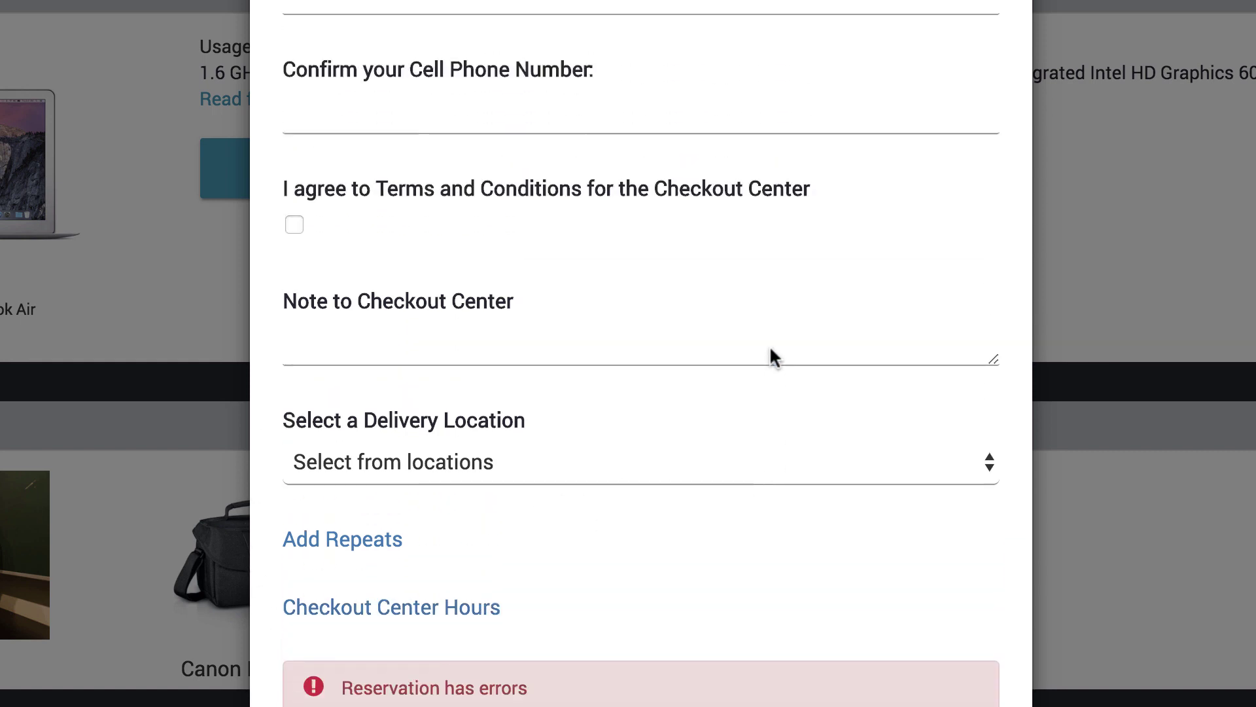
{"action": "scroll", "coordinate": [770, 350], "scroll_direction": "up", "scroll_amount": 5}
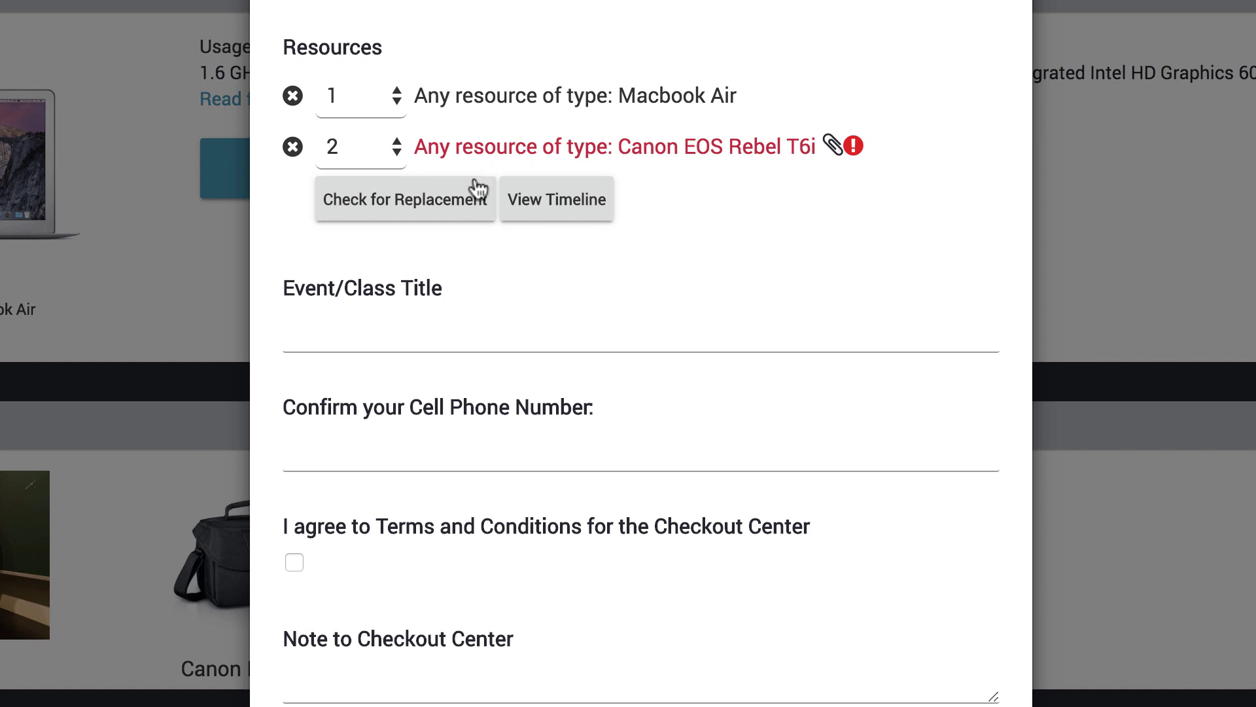
{"action": "left_click", "coordinate": [463, 212]}
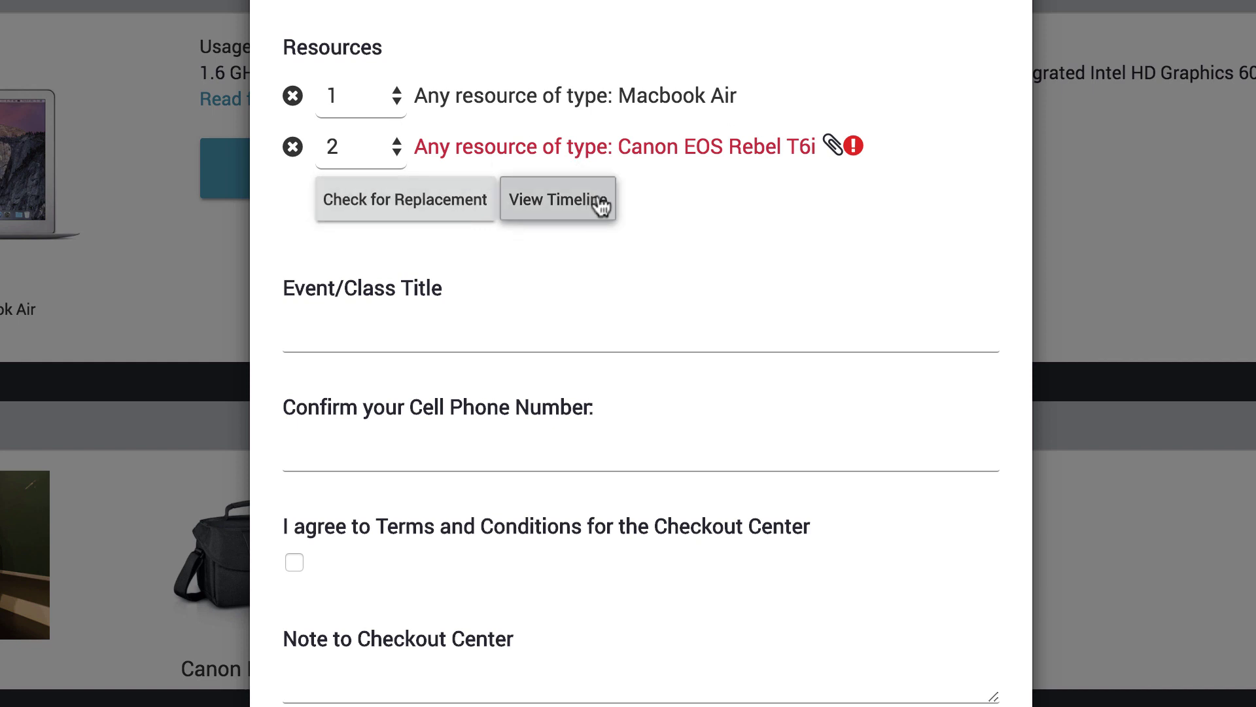
{"action": "left_click", "coordinate": [463, 204]}
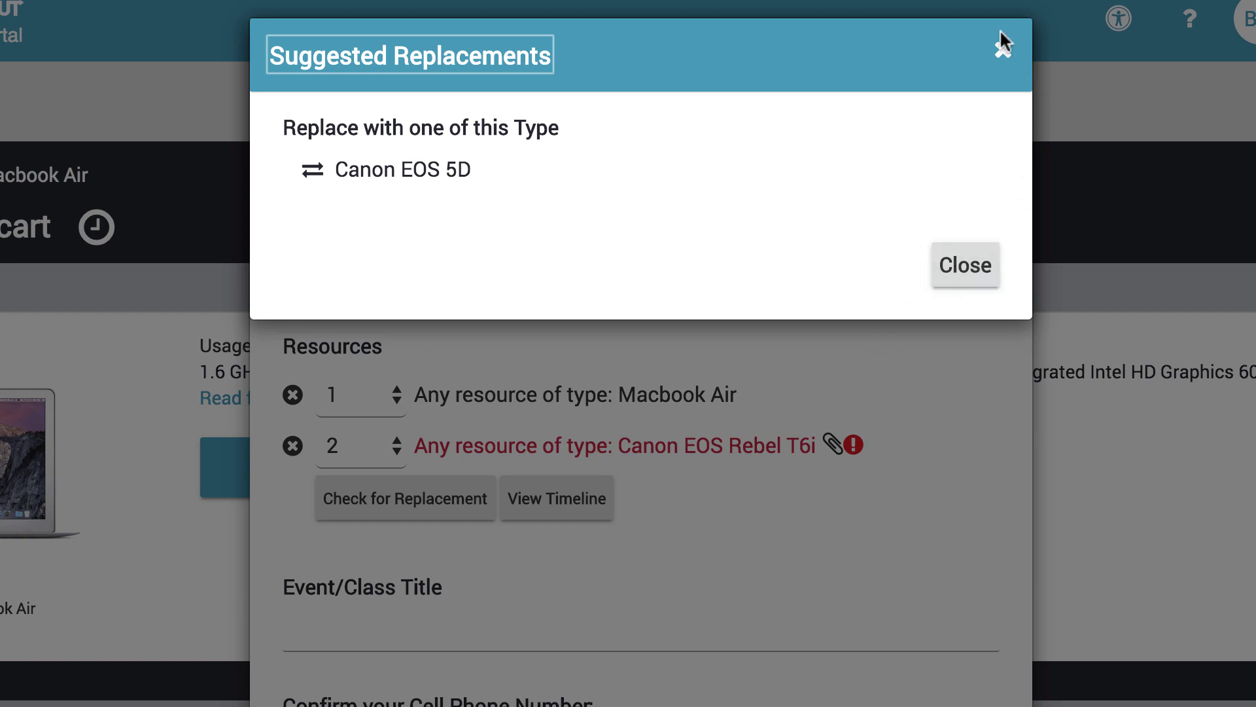
{"action": "left_click", "coordinate": [1002, 51]}
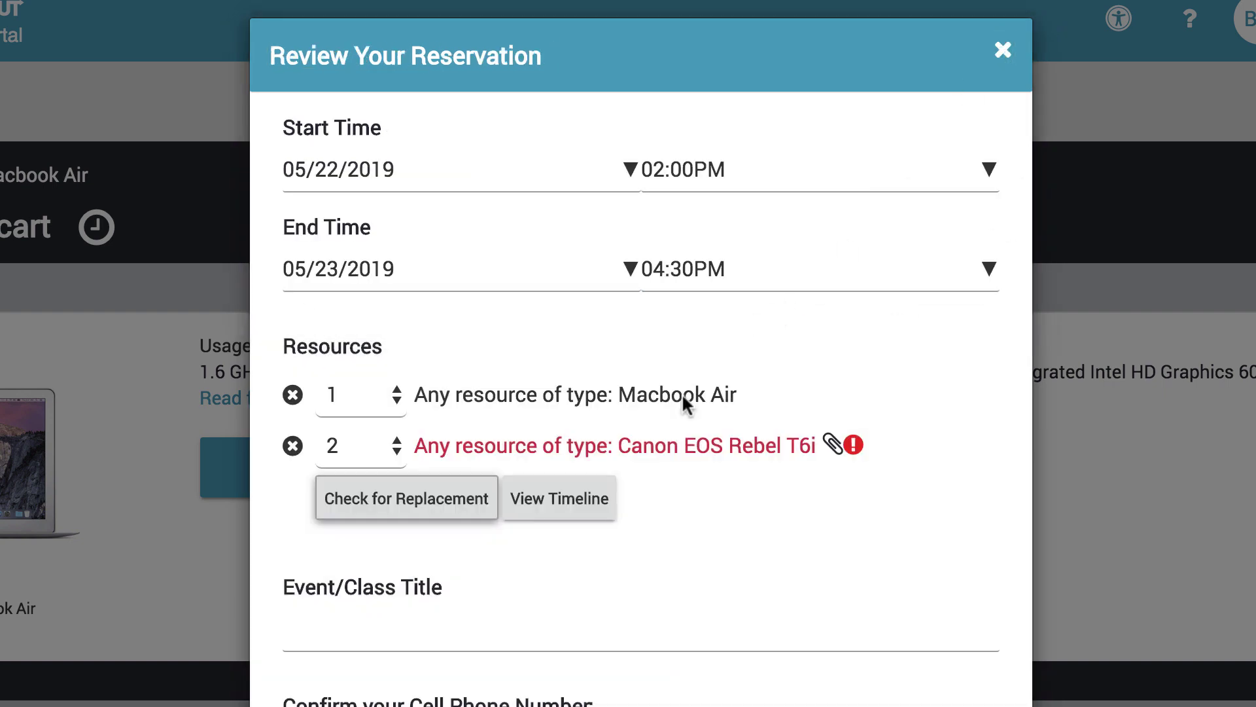
{"action": "left_click", "coordinate": [588, 518]}
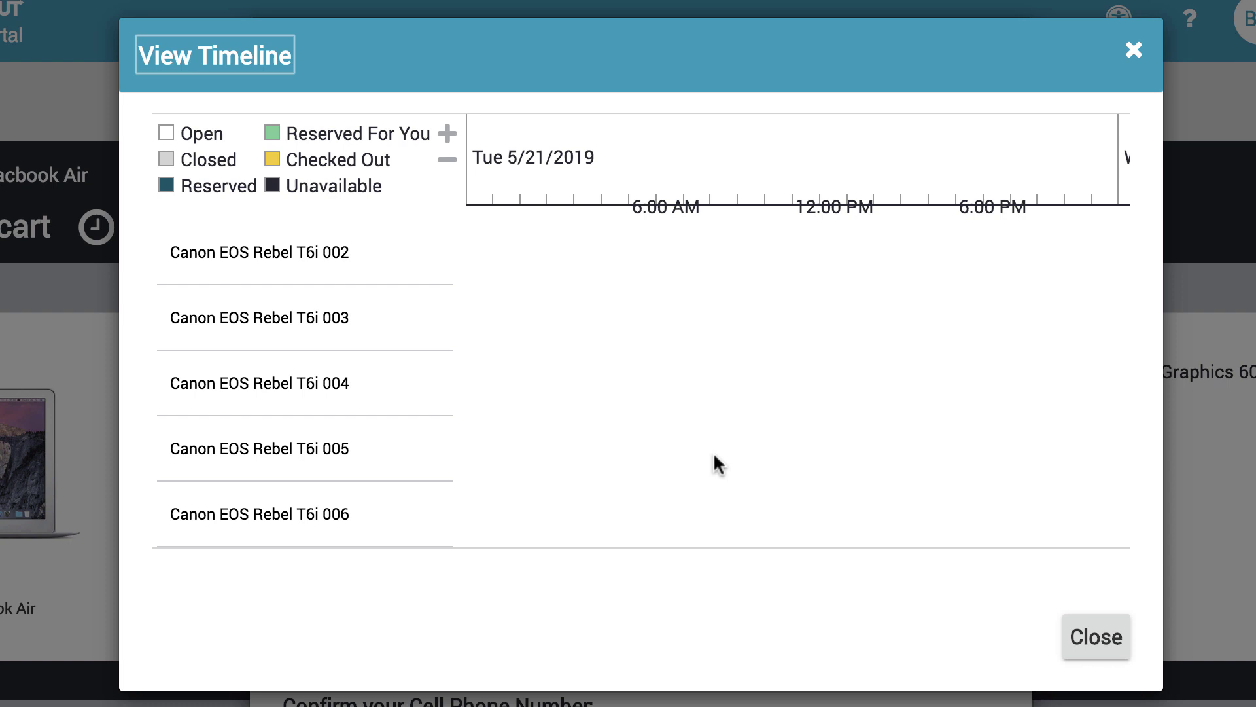
{"action": "scroll", "coordinate": [752, 353], "scroll_direction": "right", "scroll_amount": 5}
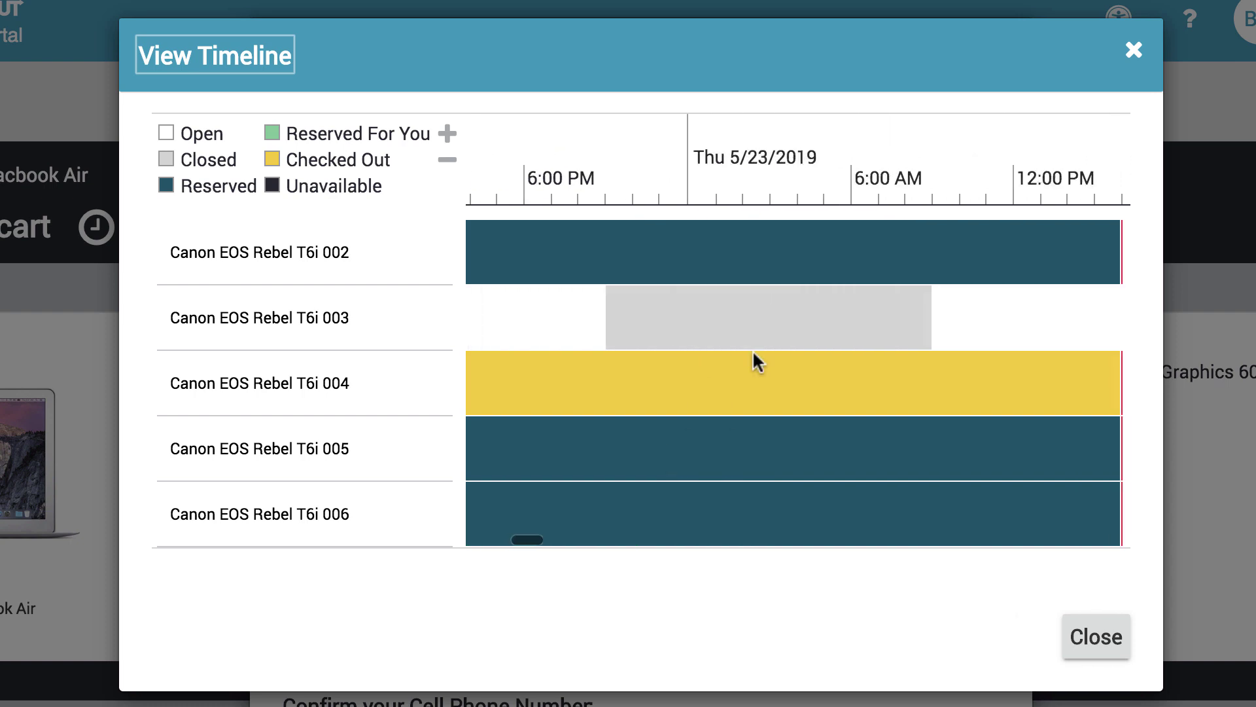
{"action": "scroll", "coordinate": [752, 353], "scroll_direction": "right", "scroll_amount": 5}
{"action": "scroll", "coordinate": [753, 353], "scroll_direction": "right", "scroll_amount": 1}
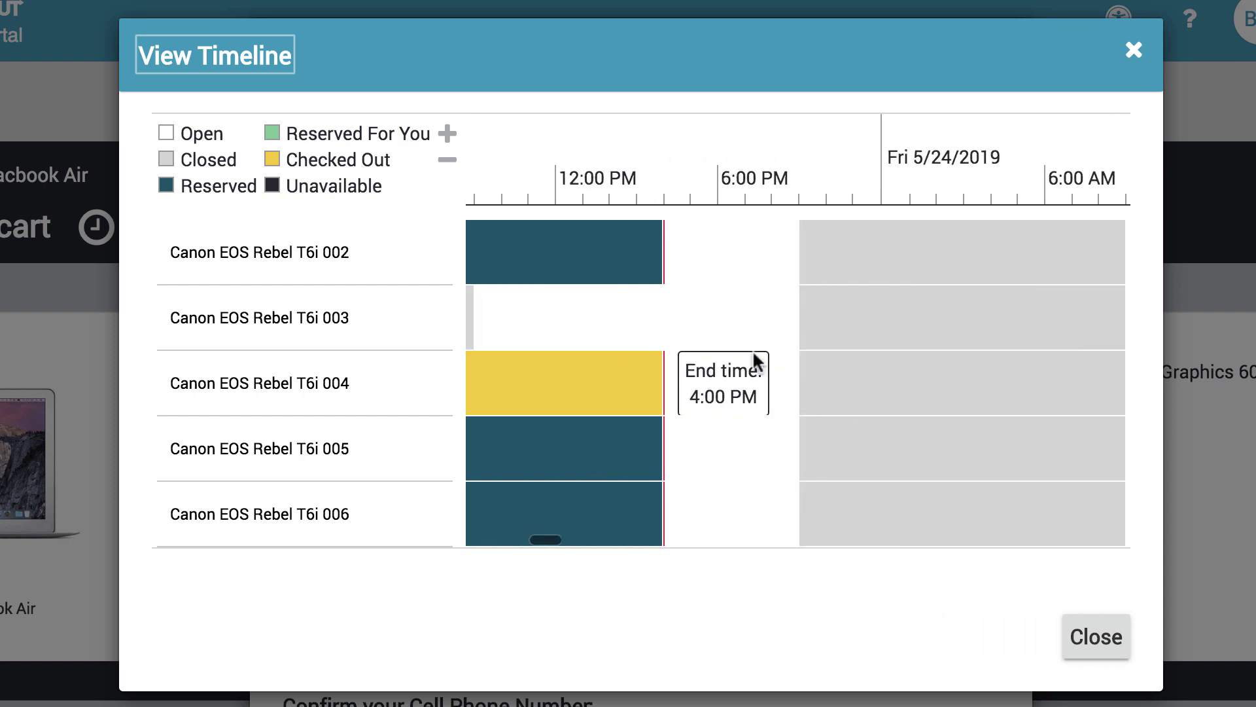
{"action": "left_click", "coordinate": [1093, 638]}
Move the start to 05/23/2019 06:00PM and the end date to 05/24/2019.
{"action": "left_click", "coordinate": [632, 169]}
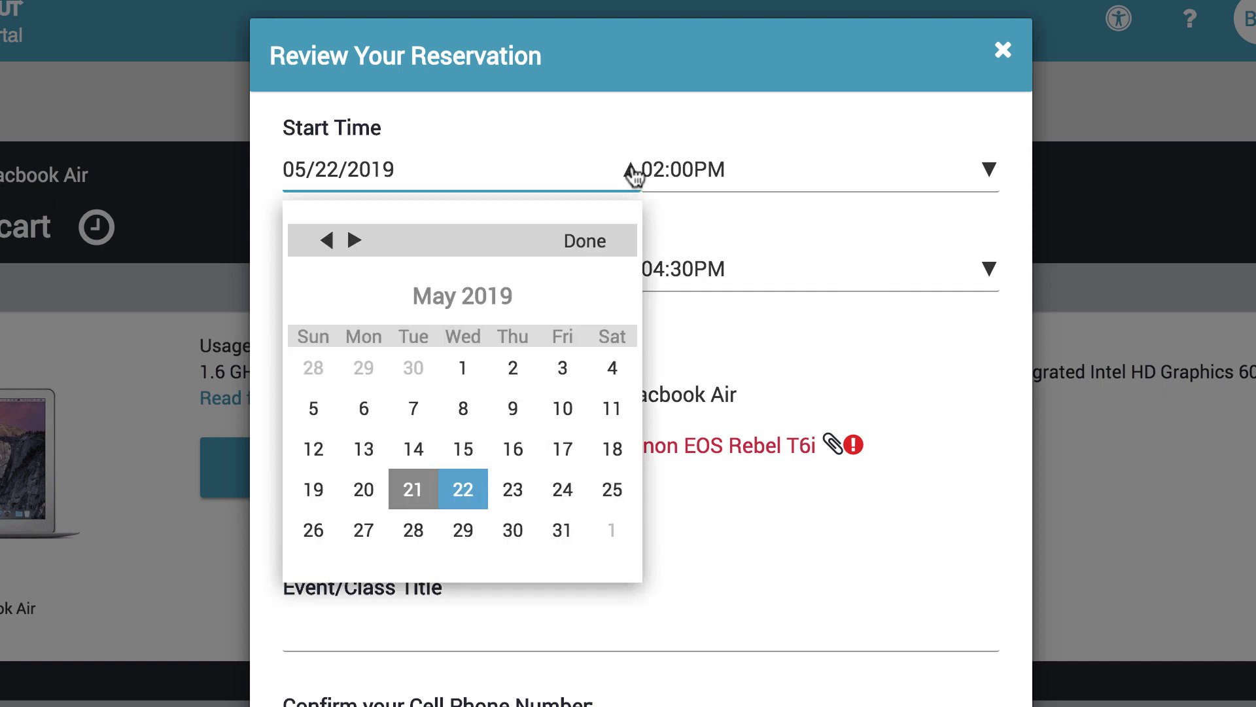
{"action": "left_click", "coordinate": [520, 488]}
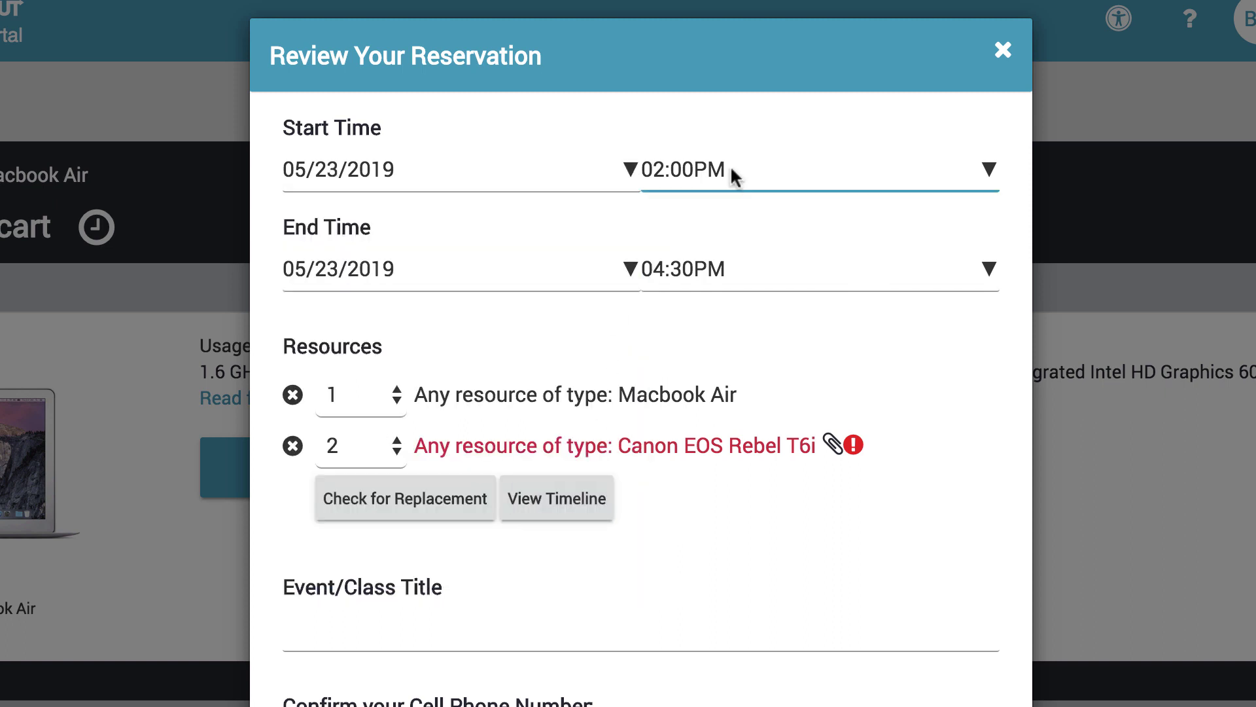
{"action": "left_click", "coordinate": [988, 169]}
{"action": "left_click", "coordinate": [836, 326]}
{"action": "left_click", "coordinate": [767, 420]}
{"action": "left_click", "coordinate": [767, 420]}
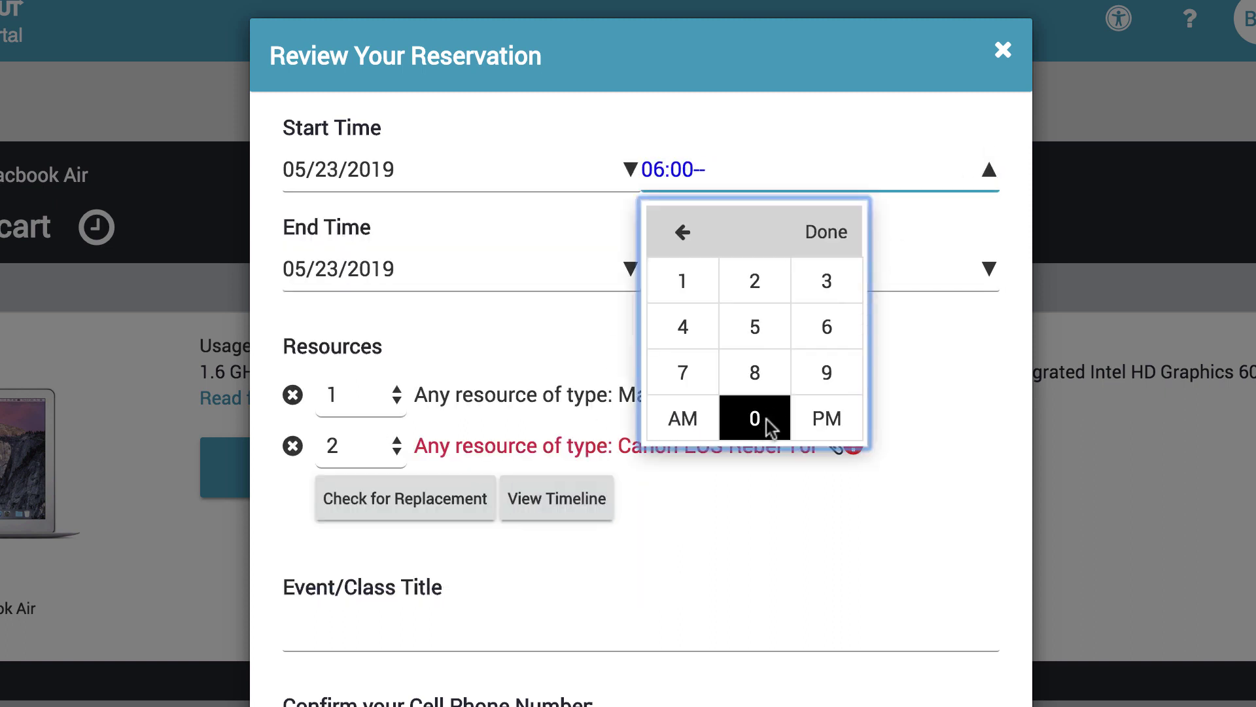
{"action": "left_click", "coordinate": [808, 420]}
{"action": "left_click", "coordinate": [632, 270]}
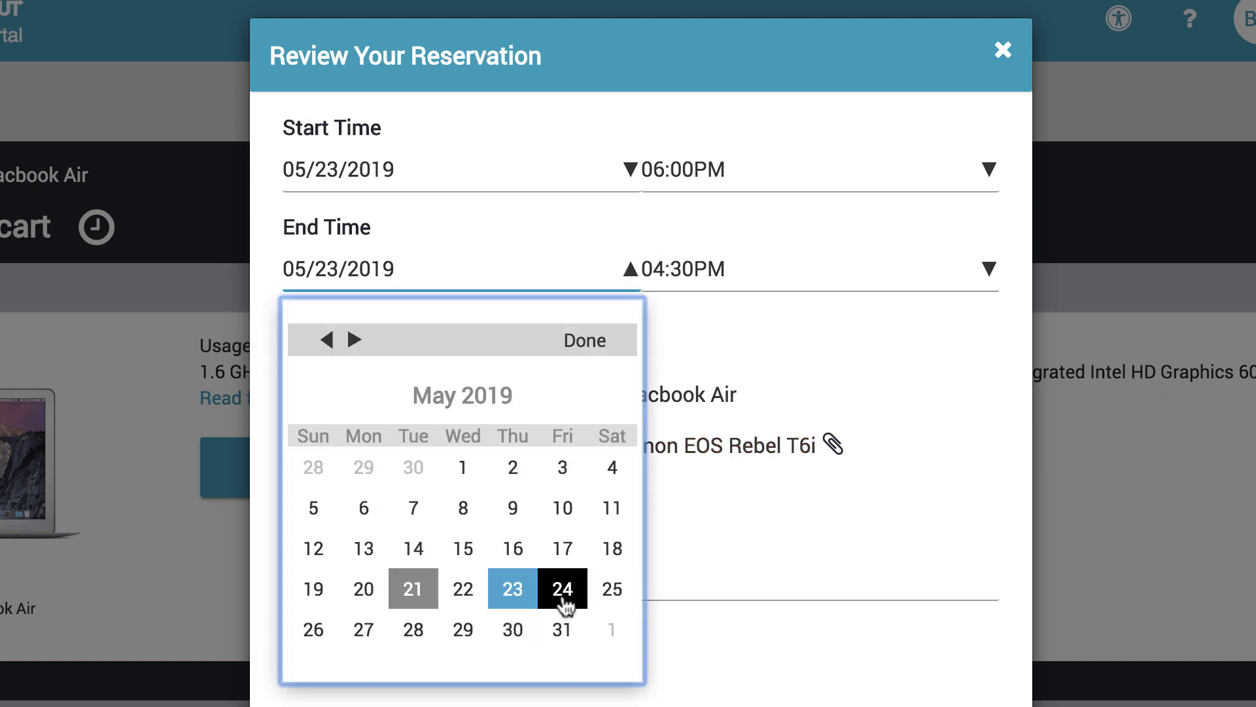
{"action": "left_click", "coordinate": [563, 586]}
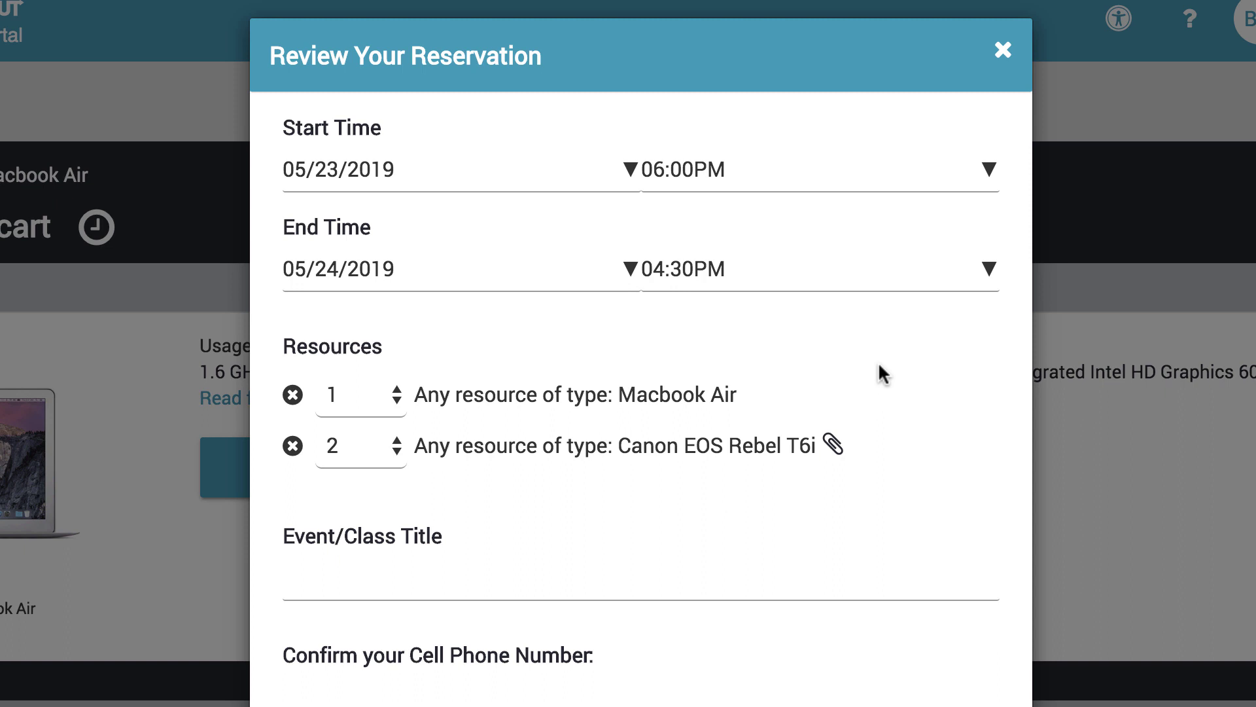
{"action": "scroll", "coordinate": [946, 463], "scroll_direction": "down", "scroll_amount": 1}
{"action": "scroll", "coordinate": [946, 463], "scroll_direction": "down", "scroll_amount": 3}
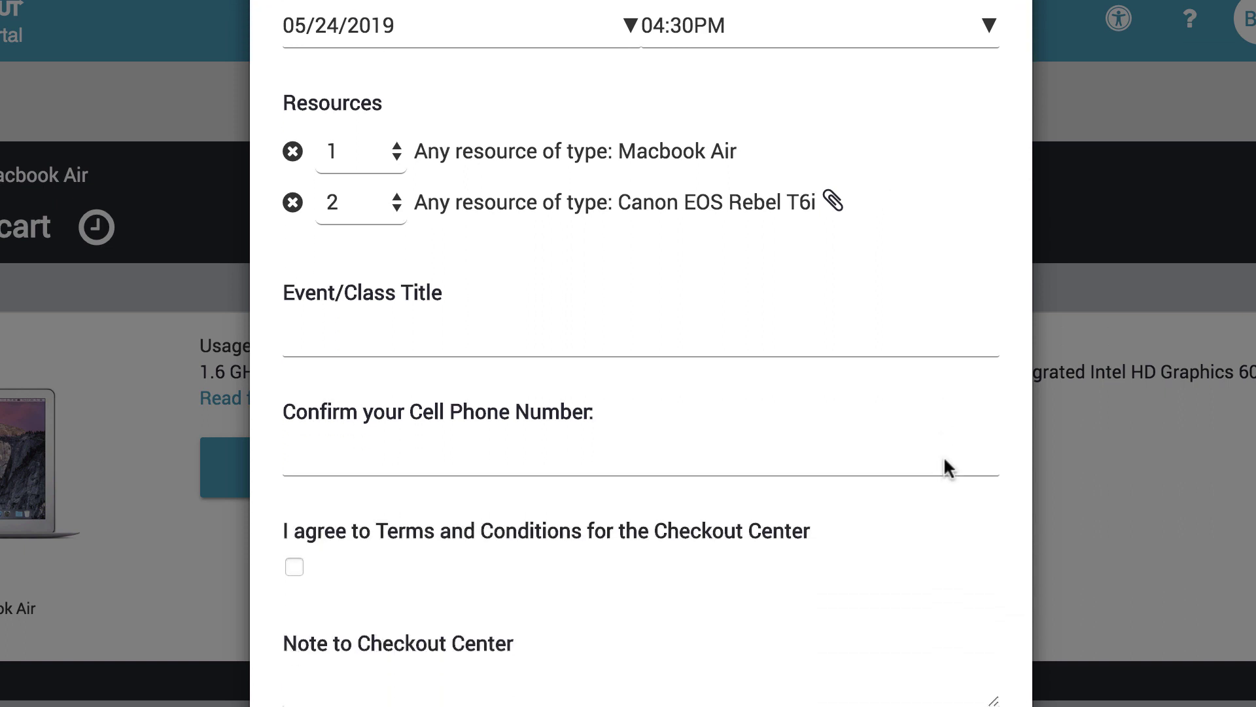
{"action": "scroll", "coordinate": [947, 462], "scroll_direction": "down", "scroll_amount": 2}
{"action": "scroll", "coordinate": [947, 467], "scroll_direction": "down", "scroll_amount": 1}
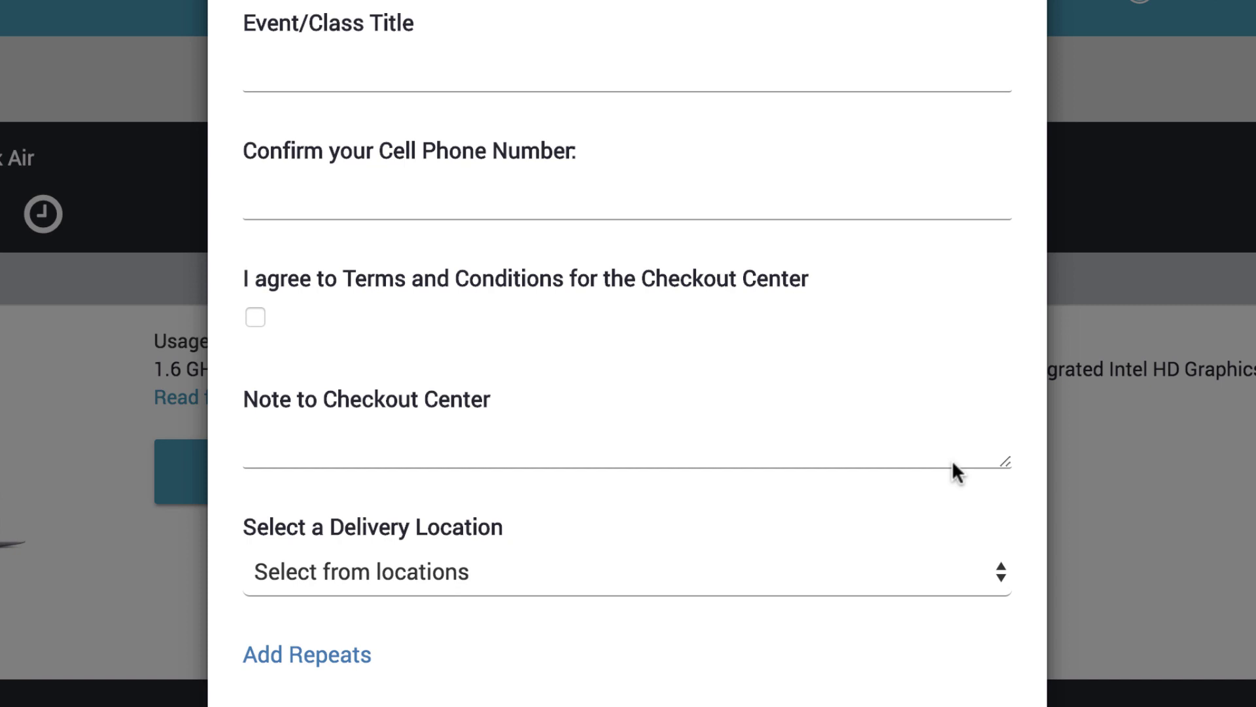
{"action": "scroll", "coordinate": [824, 418], "scroll_direction": "down", "scroll_amount": 2}
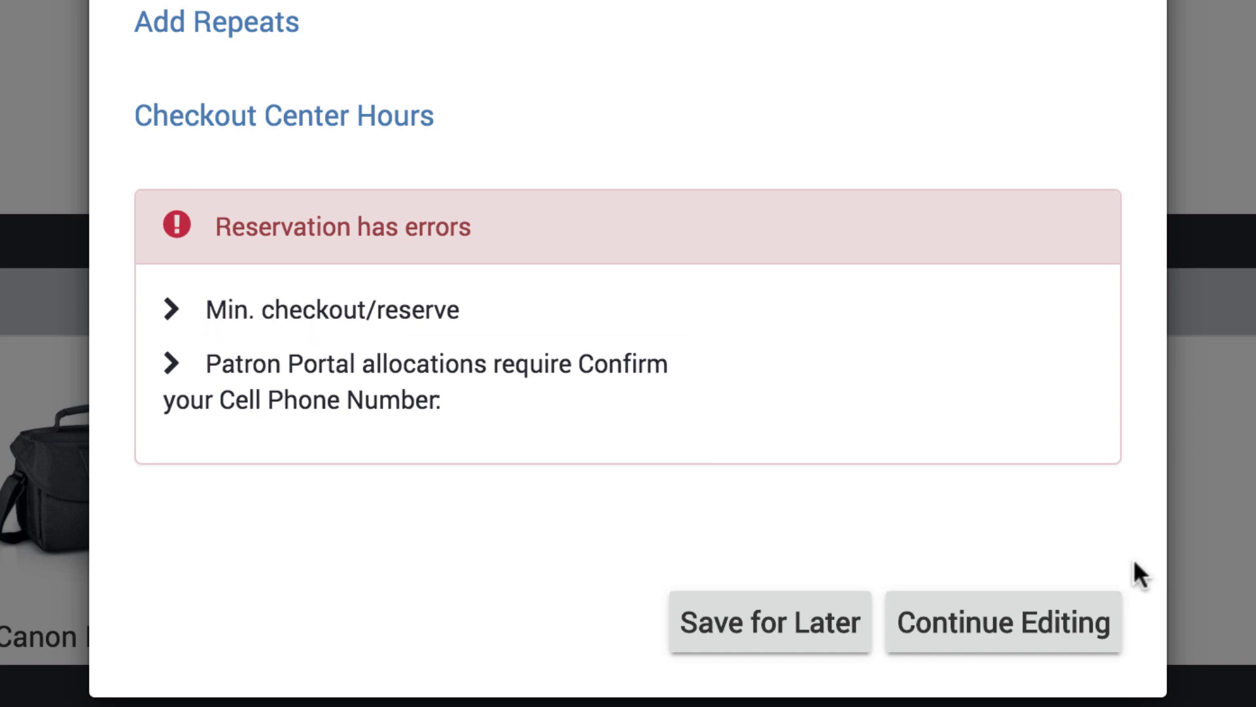
{"action": "scroll", "coordinate": [1032, 497], "scroll_direction": "up", "scroll_amount": 5}
Enter the cell phone number in the Confirm your Cell Phone Number field.
{"action": "scroll", "coordinate": [1033, 503], "scroll_direction": "up", "scroll_amount": 5}
{"action": "left_click", "coordinate": [477, 129]}
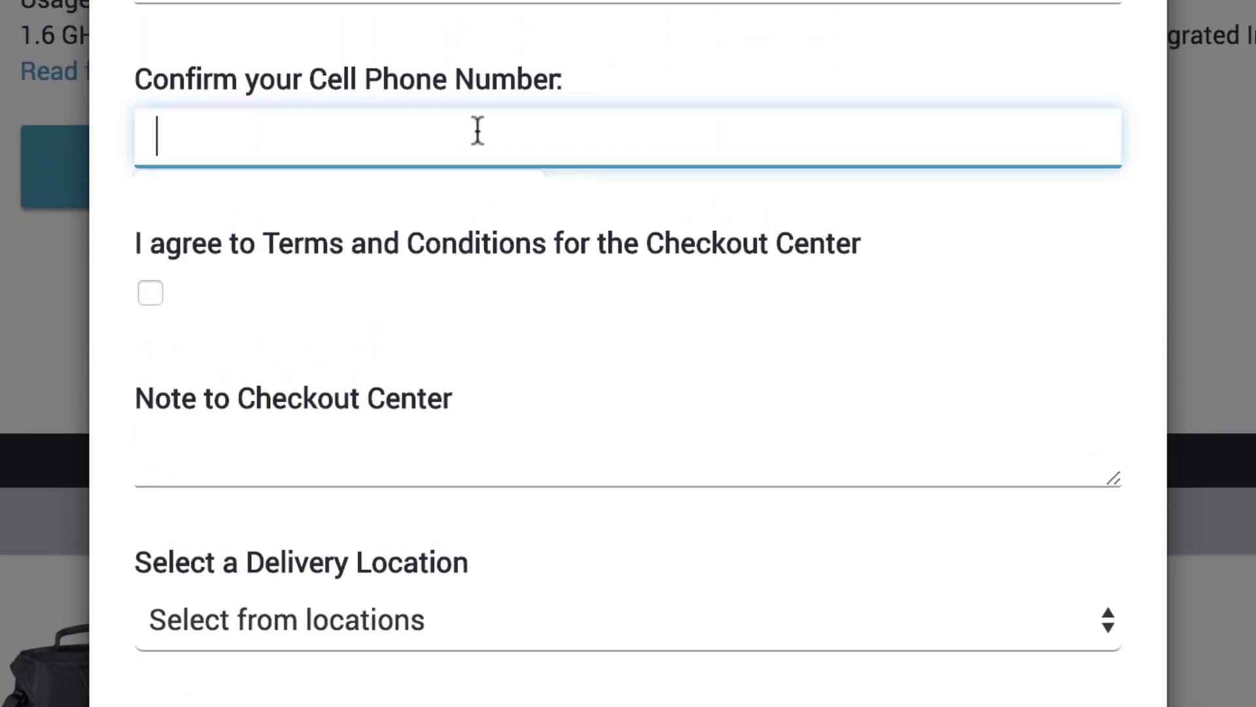
{"action": "type", "text": "55588"}
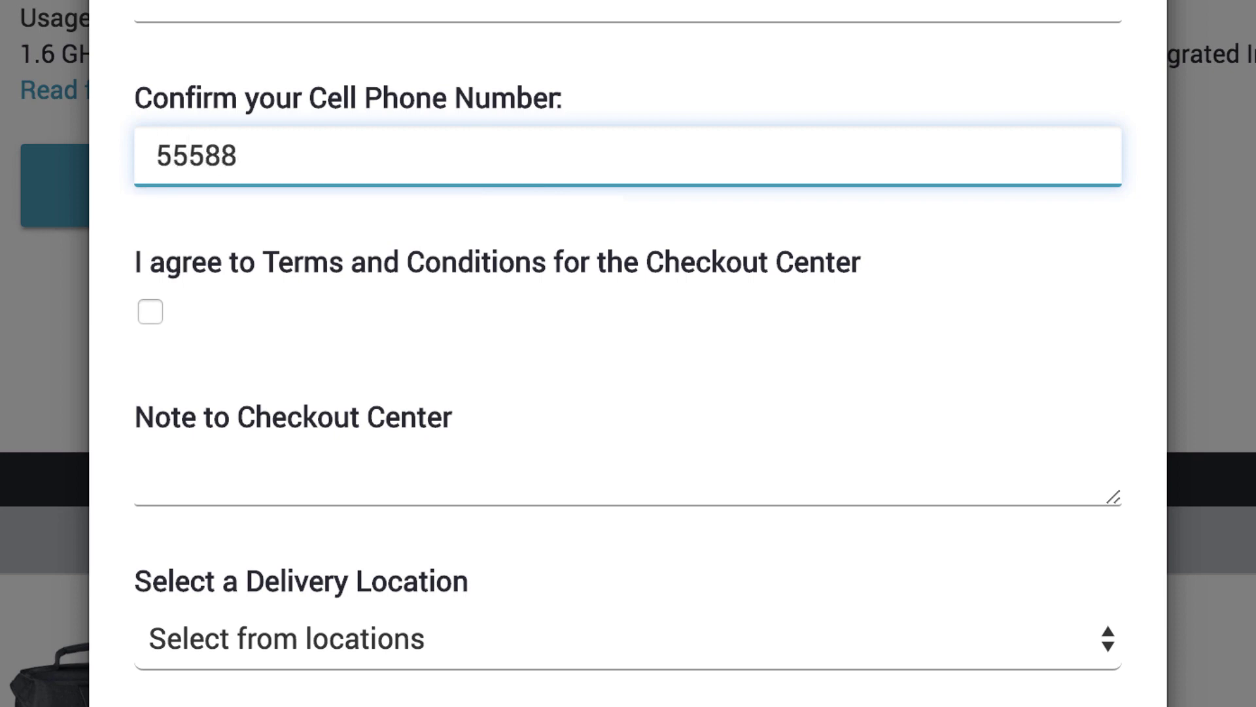
{"action": "type", "text": "2345"}
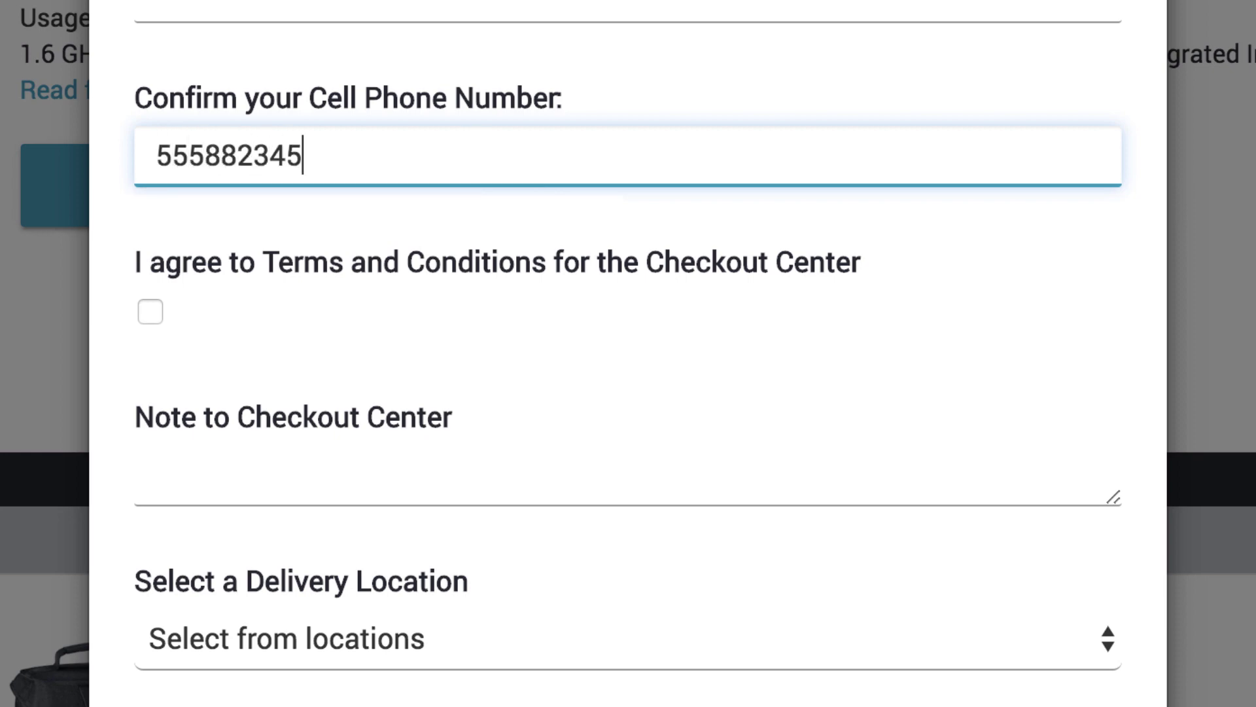
{"action": "scroll", "coordinate": [508, 183], "scroll_direction": "down", "scroll_amount": 6}
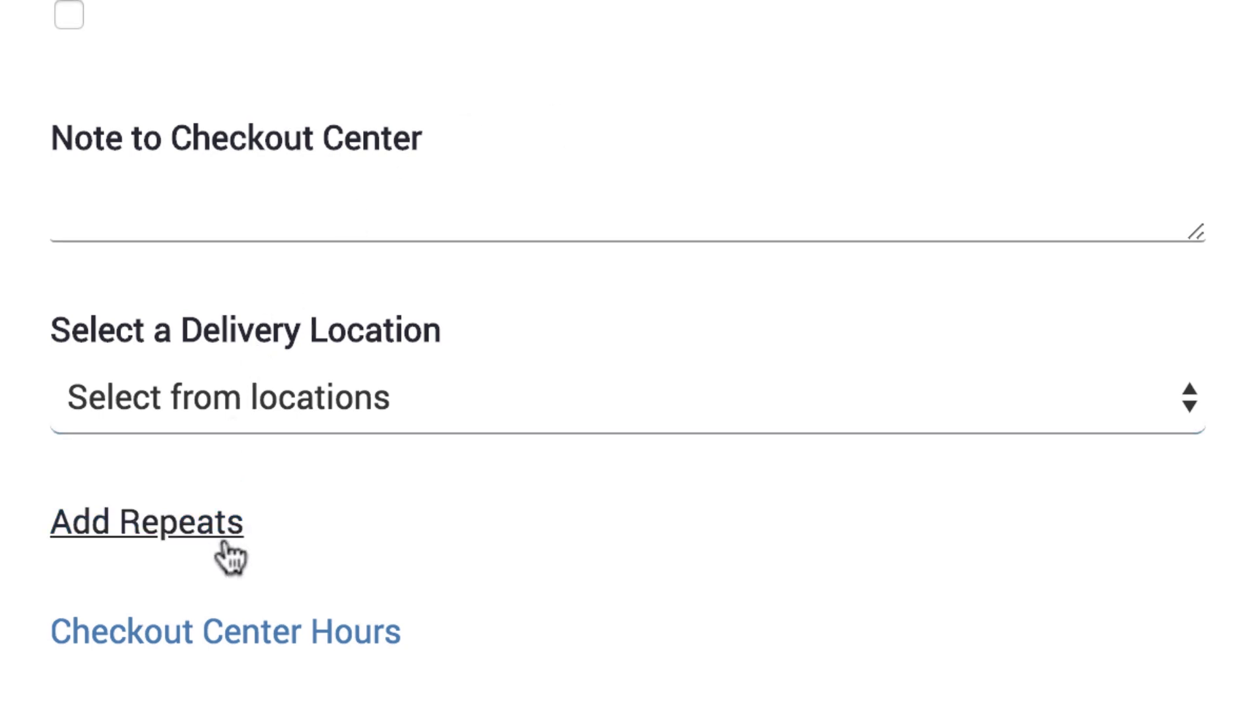
Use Add Single Repeat to repeat the reservation on 05/28/2019.
{"action": "left_click", "coordinate": [223, 543]}
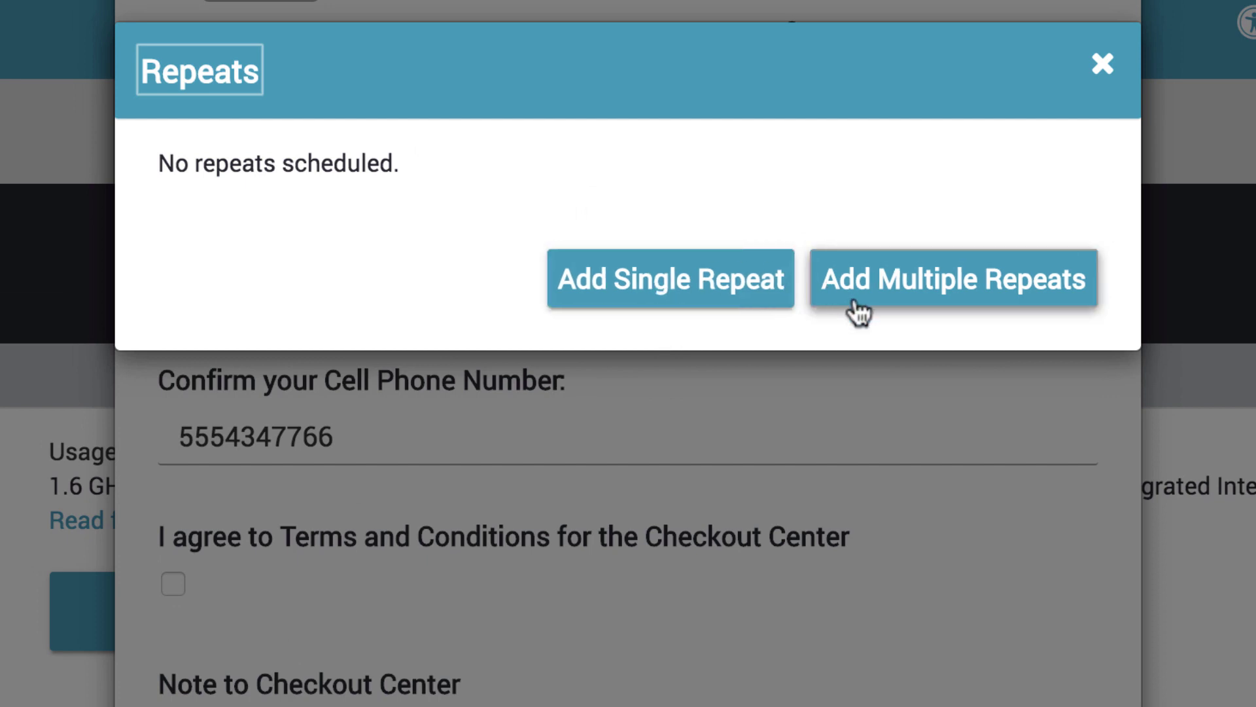
{"action": "left_click", "coordinate": [782, 283]}
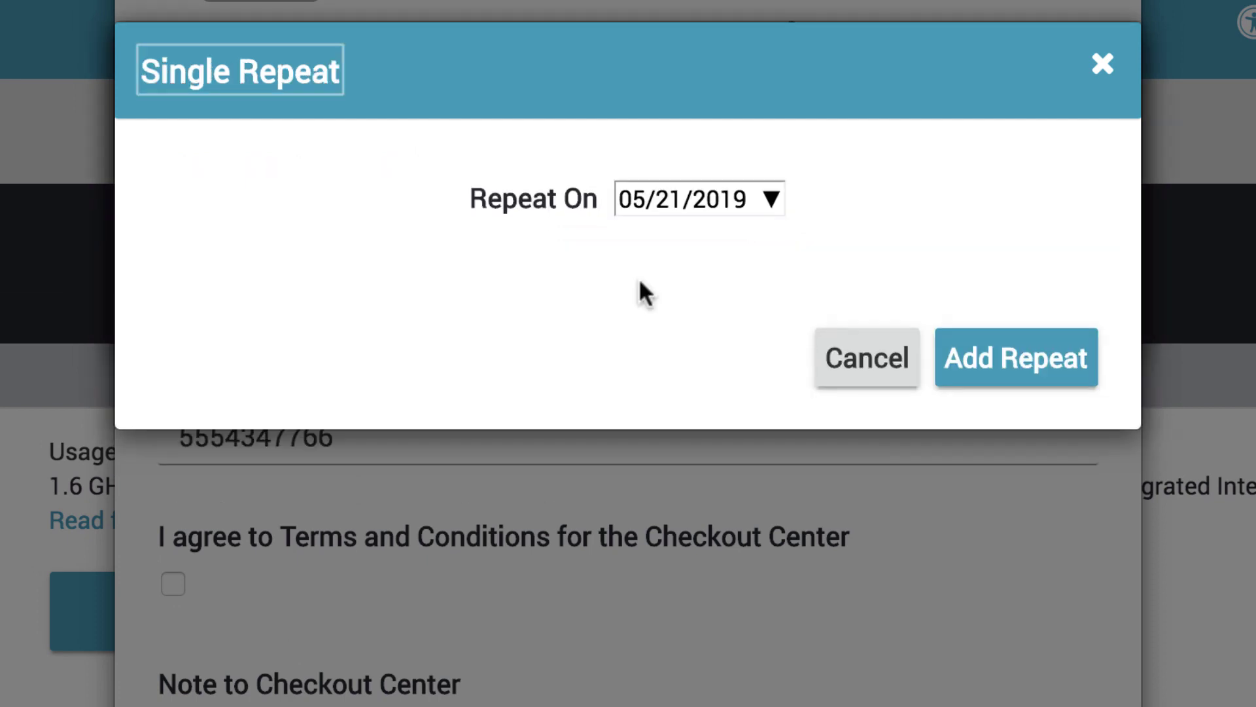
{"action": "left_click", "coordinate": [774, 199]}
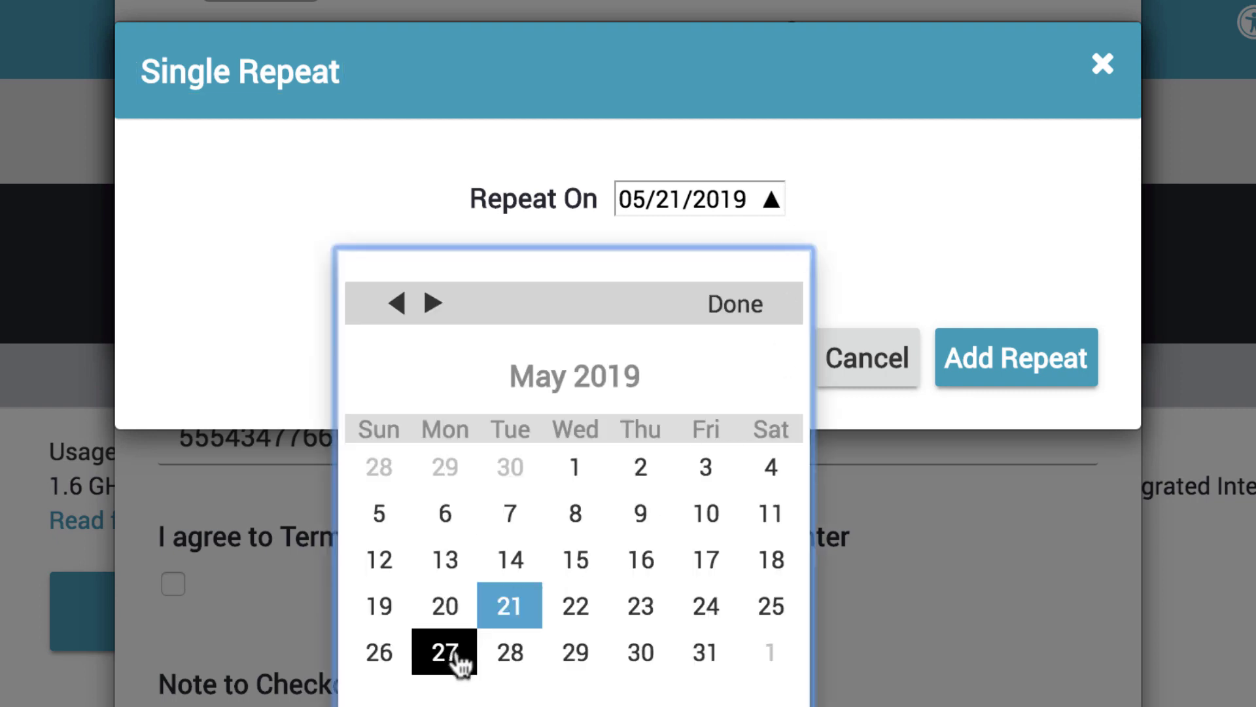
{"action": "left_click", "coordinate": [515, 653]}
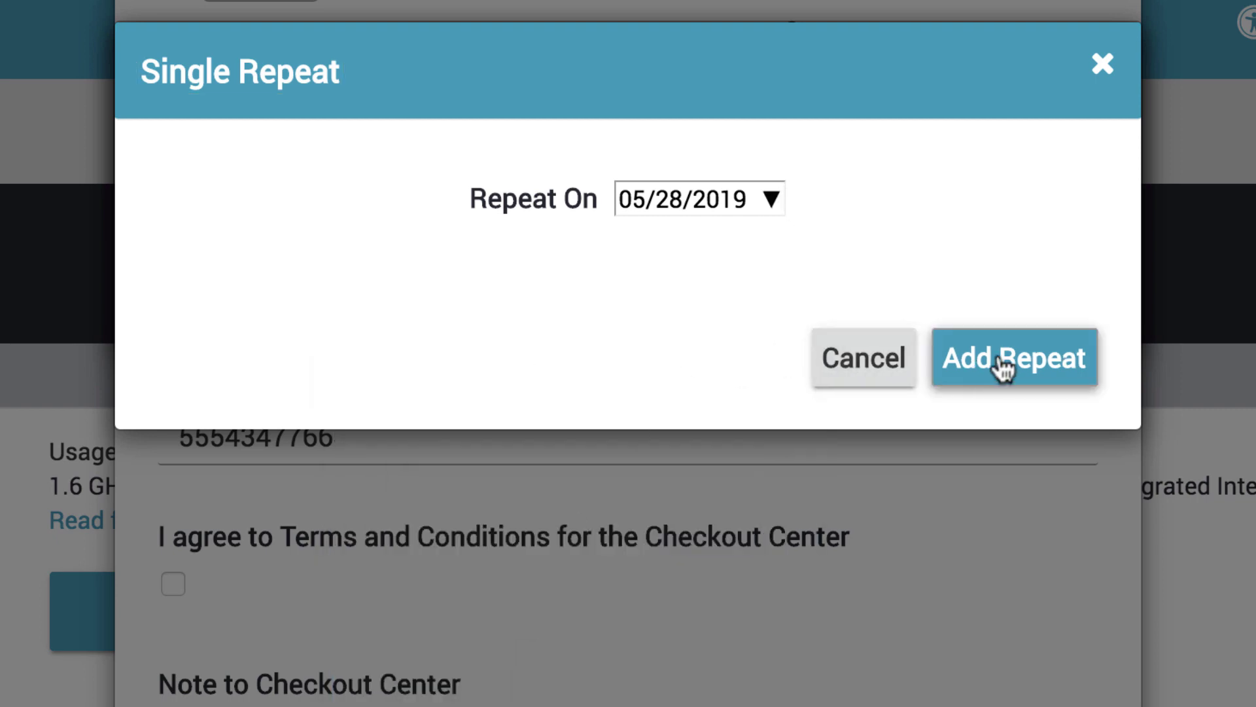
{"action": "left_click", "coordinate": [1003, 368]}
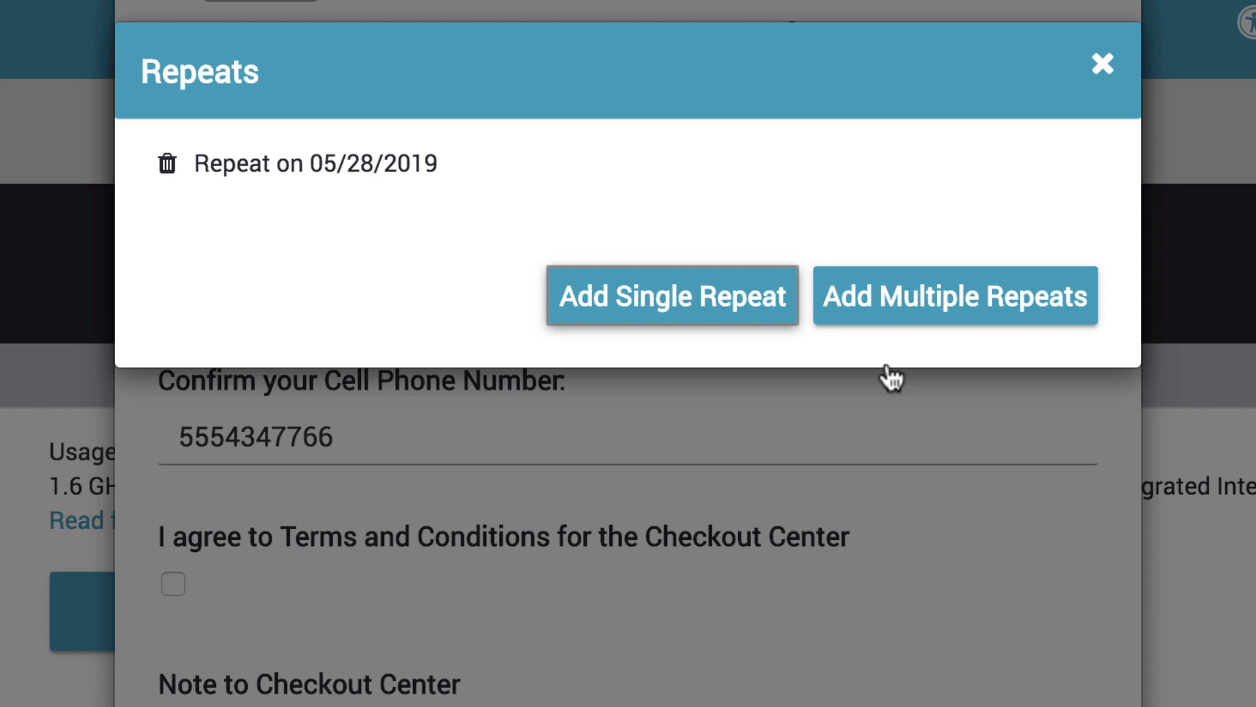
Return to the reservation form and review the five-day maximum checkout length error details.
{"action": "left_click", "coordinate": [1103, 63]}
{"action": "scroll", "coordinate": [628, 353], "scroll_direction": "up", "scroll_amount": 5}
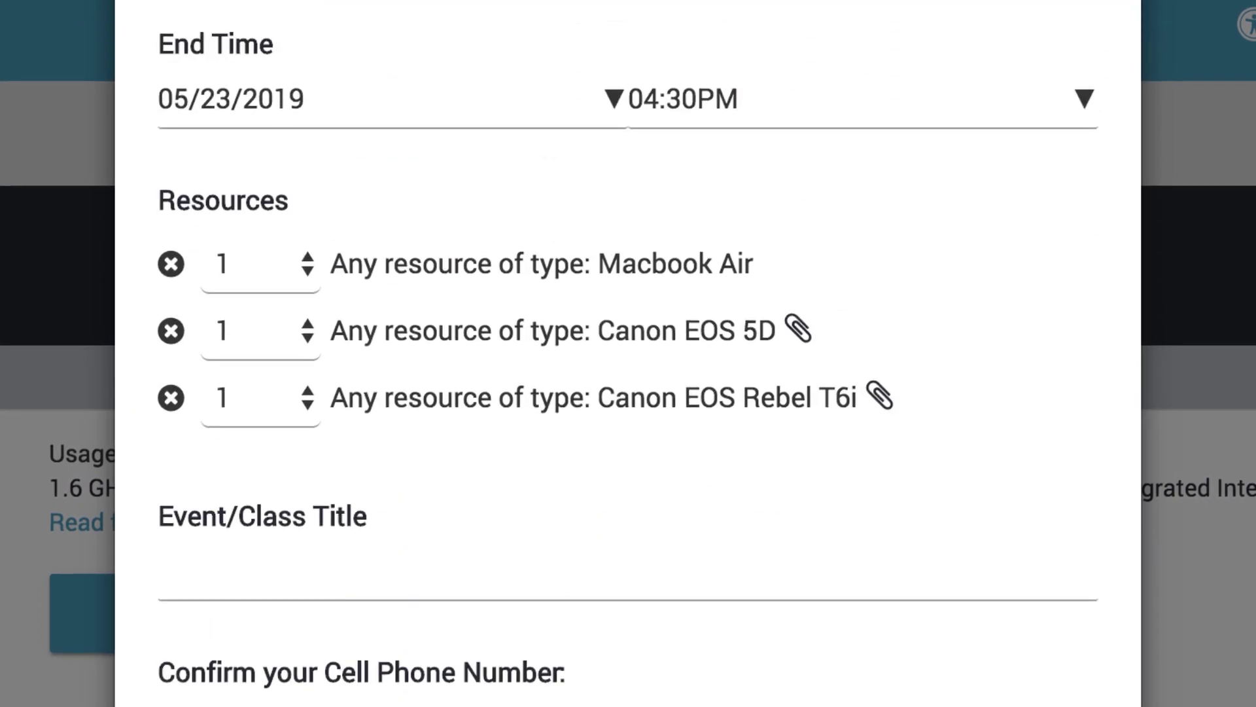
{"action": "scroll", "coordinate": [1159, 26], "scroll_direction": "up", "scroll_amount": 2}
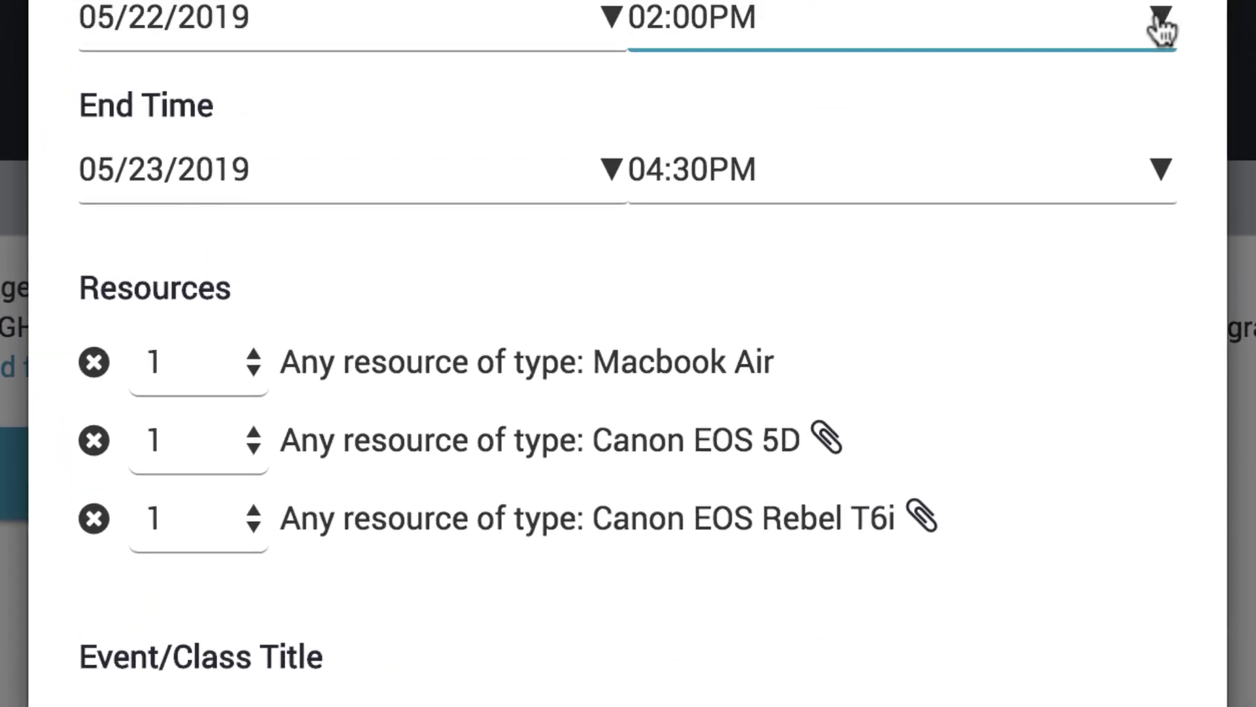
{"action": "scroll", "coordinate": [1159, 134], "scroll_direction": "up", "scroll_amount": 2}
{"action": "scroll", "coordinate": [1159, 134], "scroll_direction": "down", "scroll_amount": 2}
{"action": "scroll", "coordinate": [1160, 39], "scroll_direction": "down", "scroll_amount": 7}
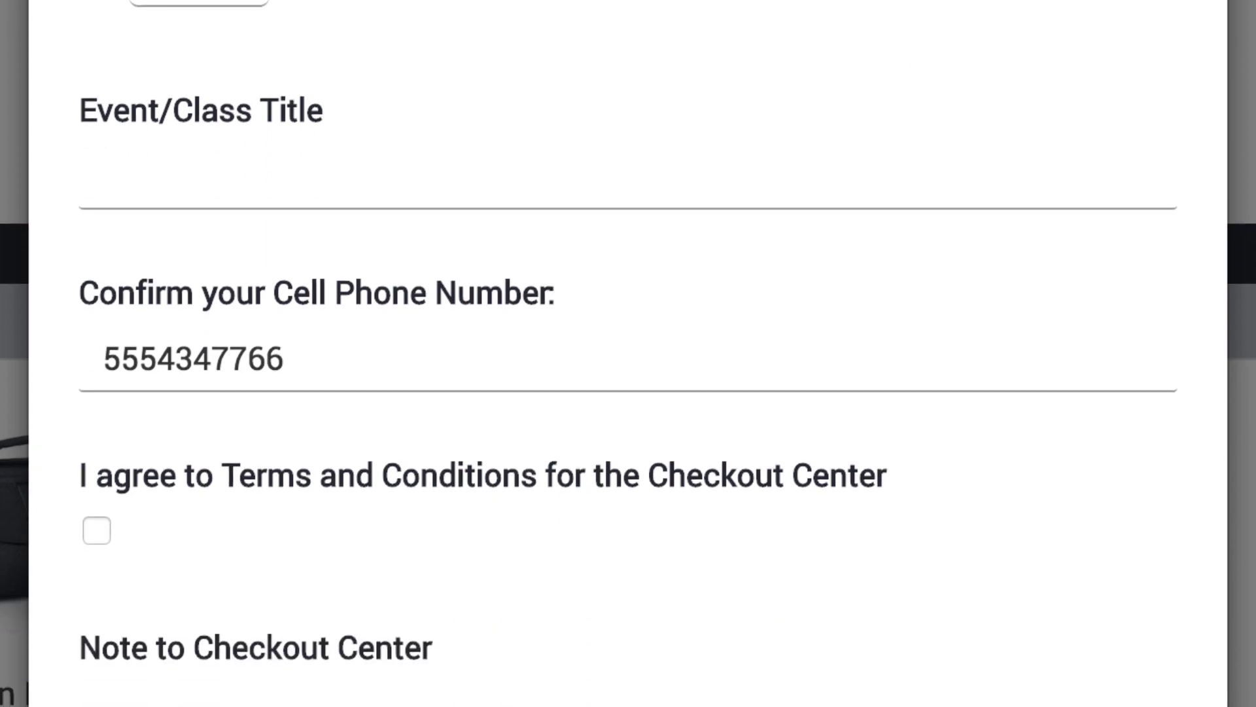
{"action": "scroll", "coordinate": [628, 353], "scroll_direction": "down", "scroll_amount": 5}
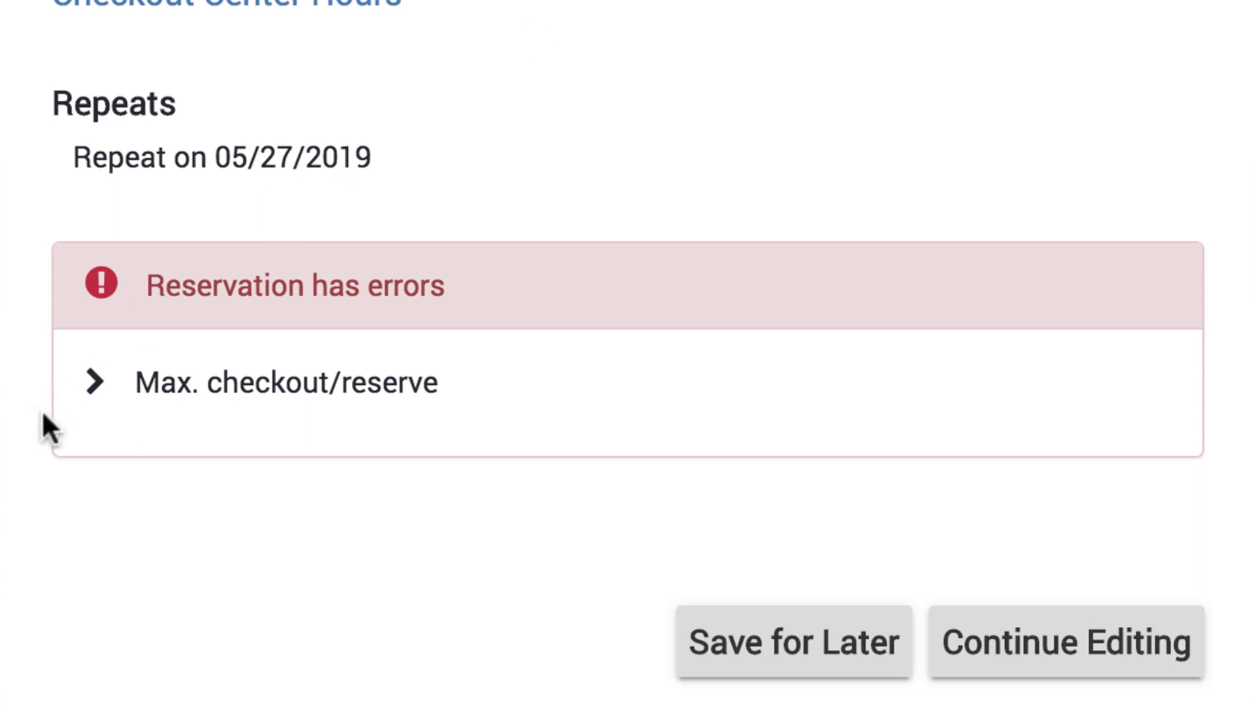
{"action": "left_click", "coordinate": [95, 384]}
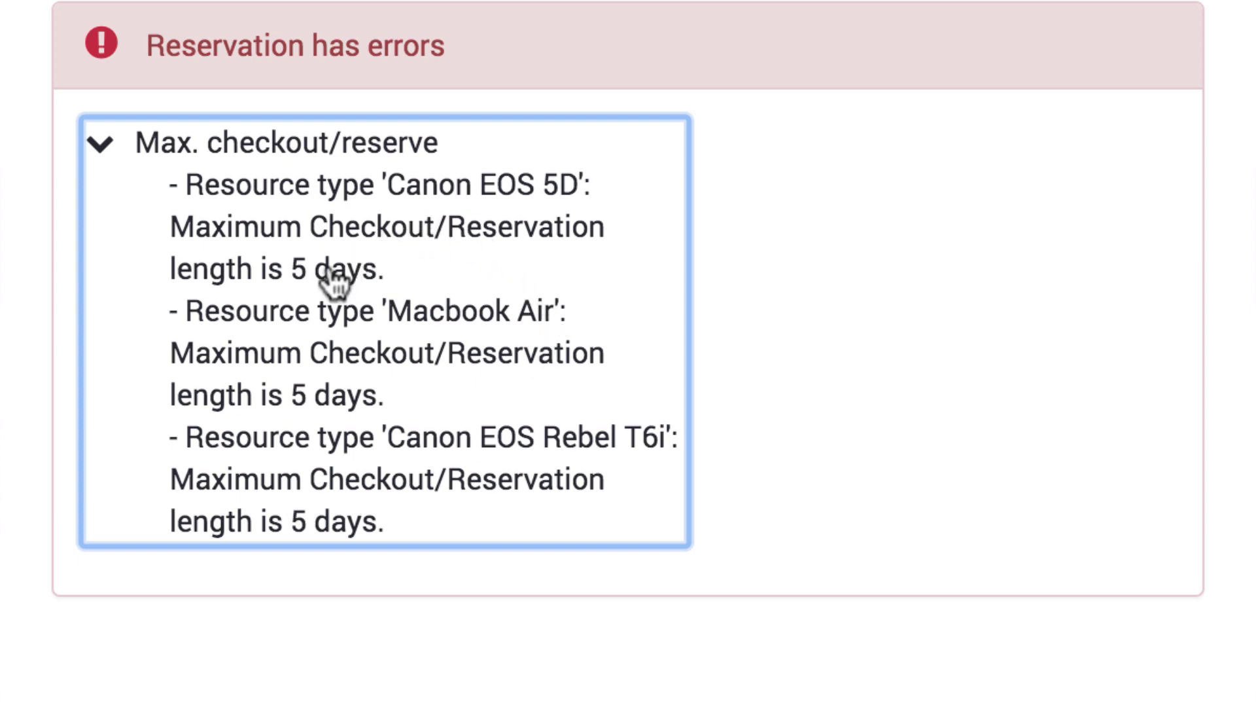
{"action": "left_click", "coordinate": [101, 146]}
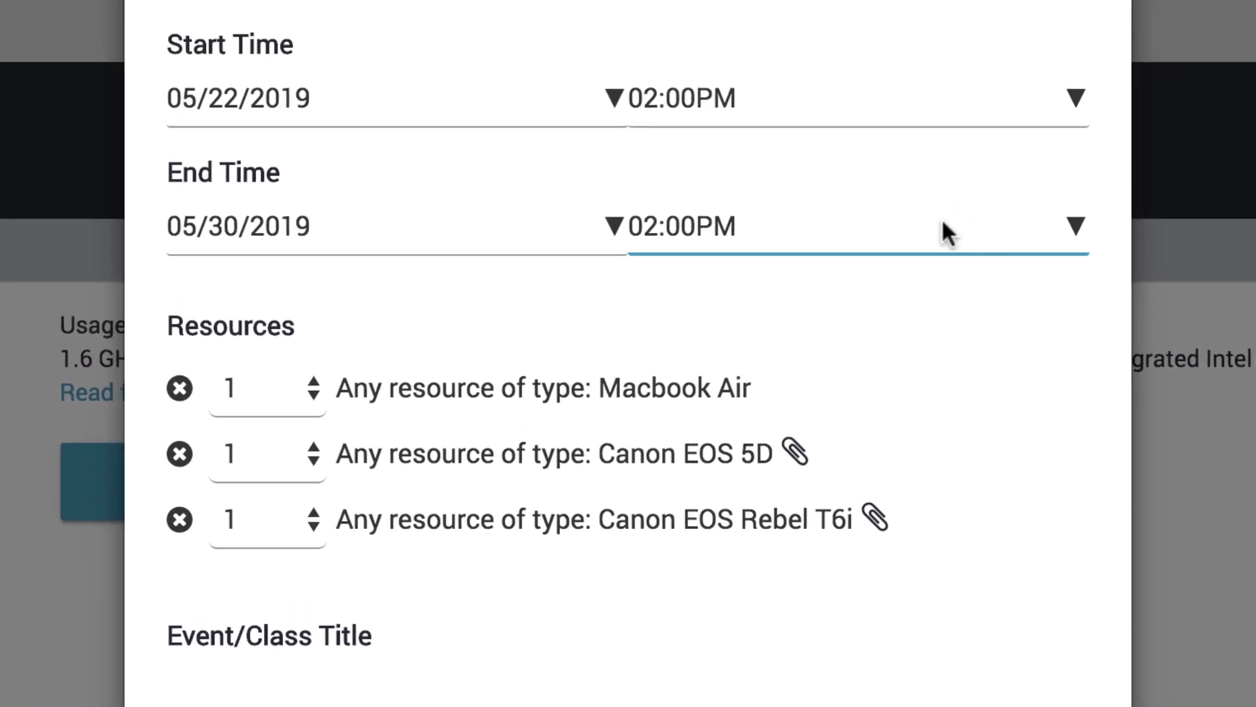
Move the reservation end date to May 23, 2019.
{"action": "left_click", "coordinate": [610, 137]}
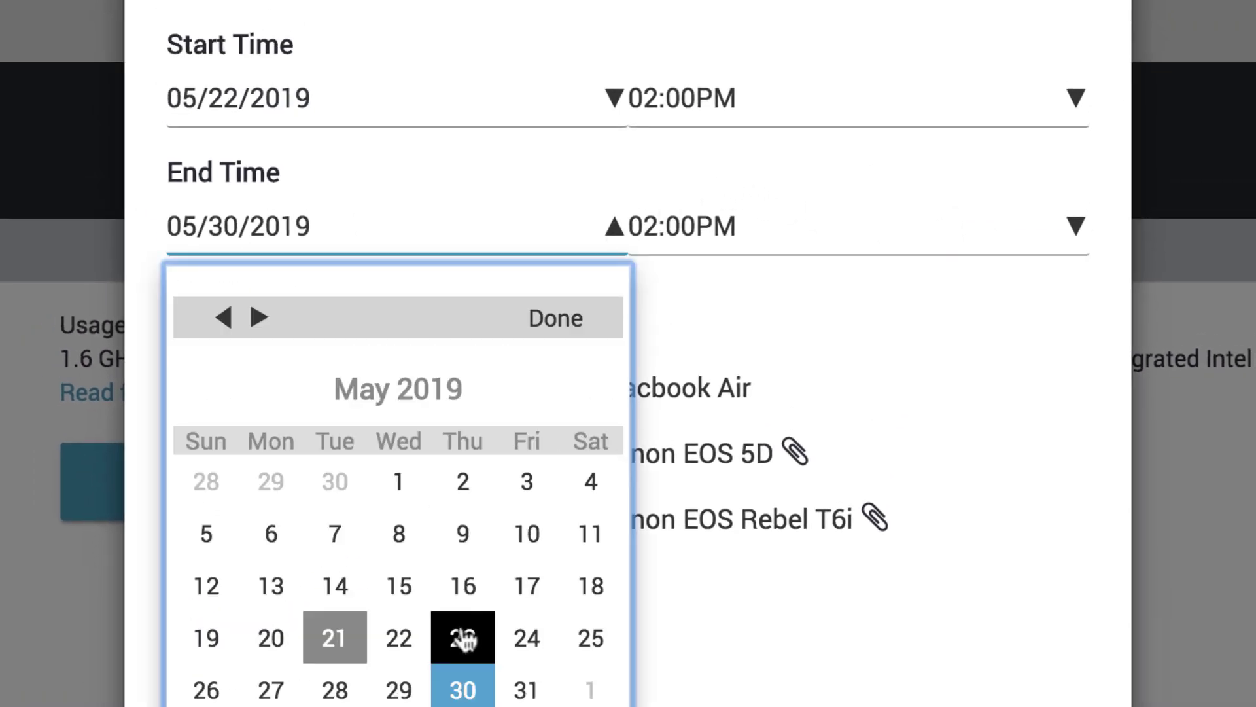
{"action": "left_click", "coordinate": [466, 644]}
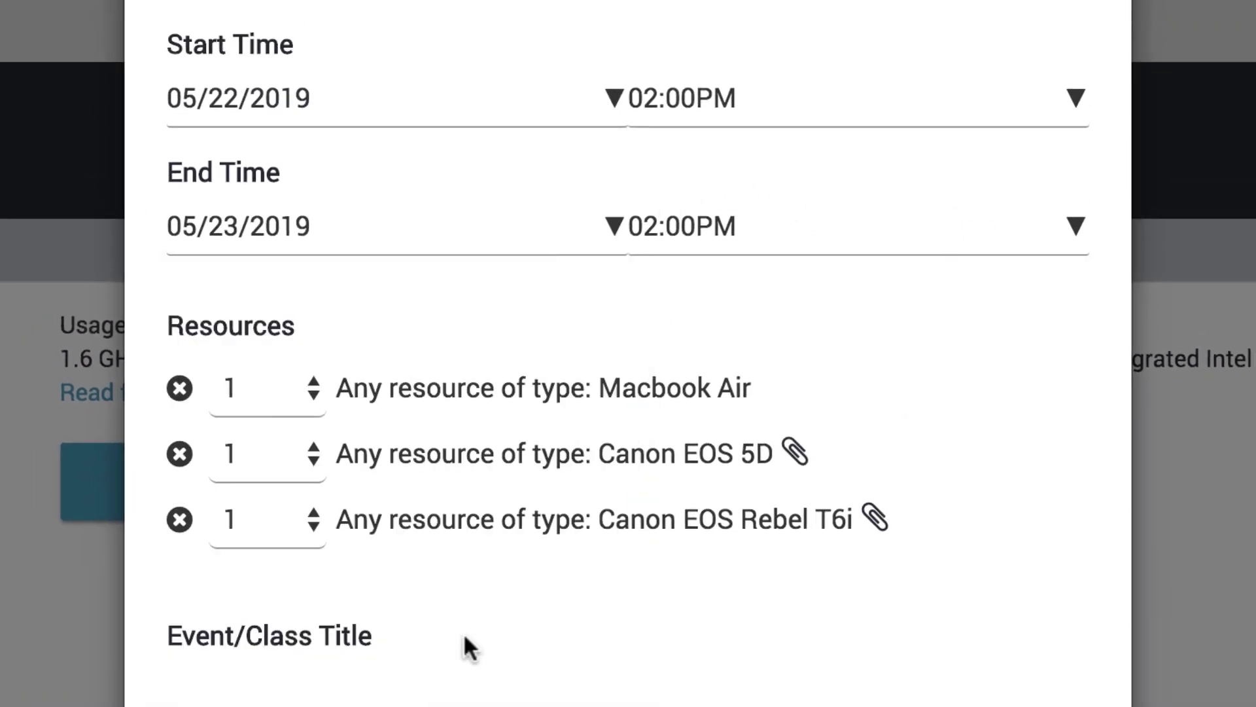
{"action": "scroll", "coordinate": [1021, 469], "scroll_direction": "down", "scroll_amount": 10}
{"action": "scroll", "coordinate": [1021, 468], "scroll_direction": "down", "scroll_amount": 3}
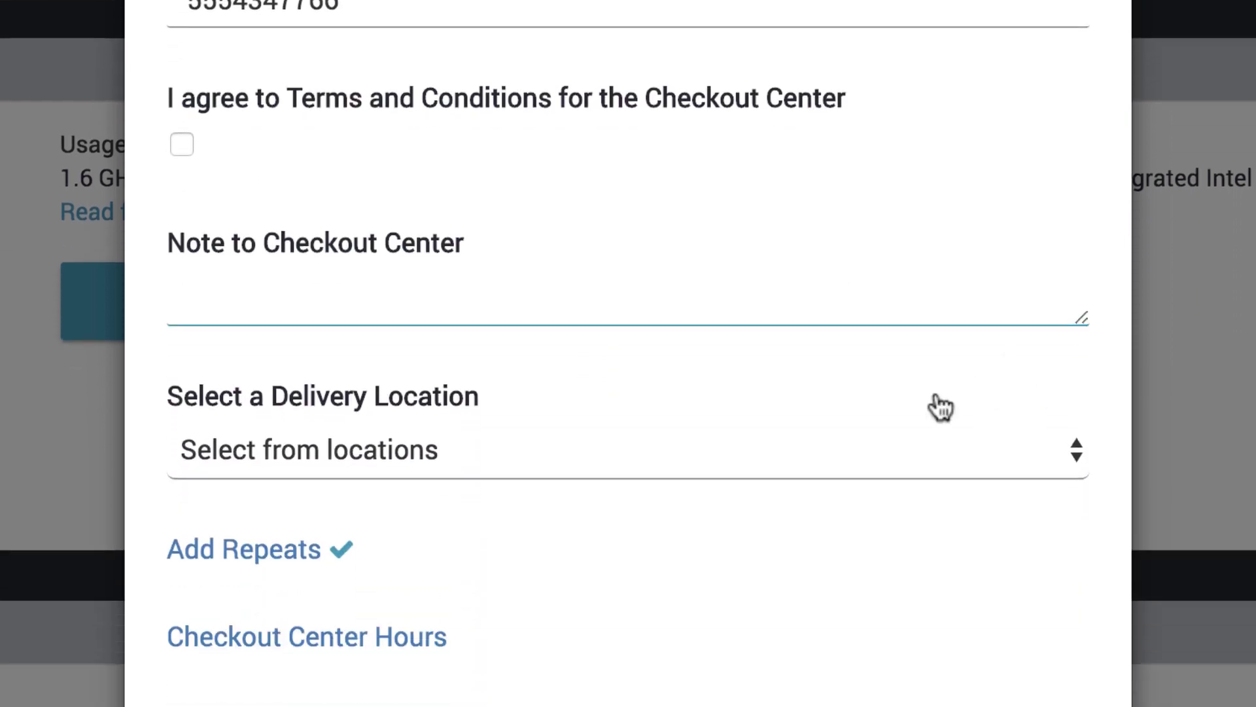
After a patron-hold error blocks submission, save the cart as 'Saved Reservation from 05/21/2019'.
{"action": "left_click", "coordinate": [566, 635]}
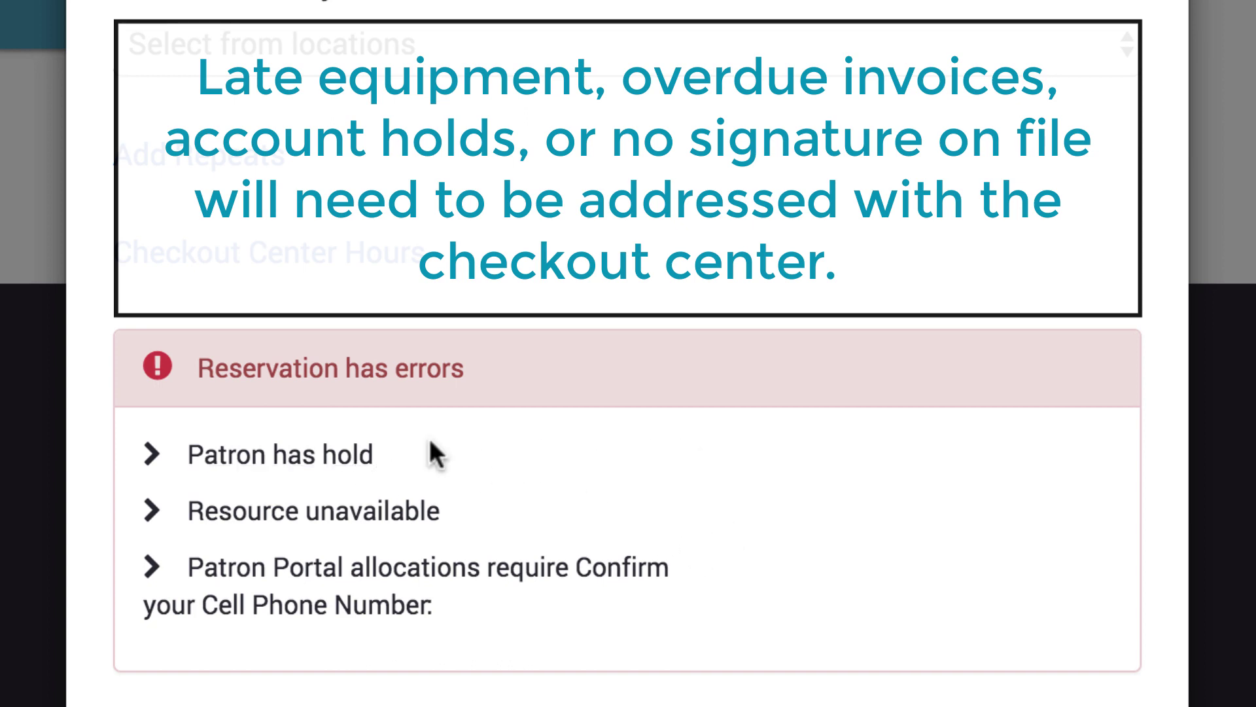
{"action": "left_click", "coordinate": [309, 454]}
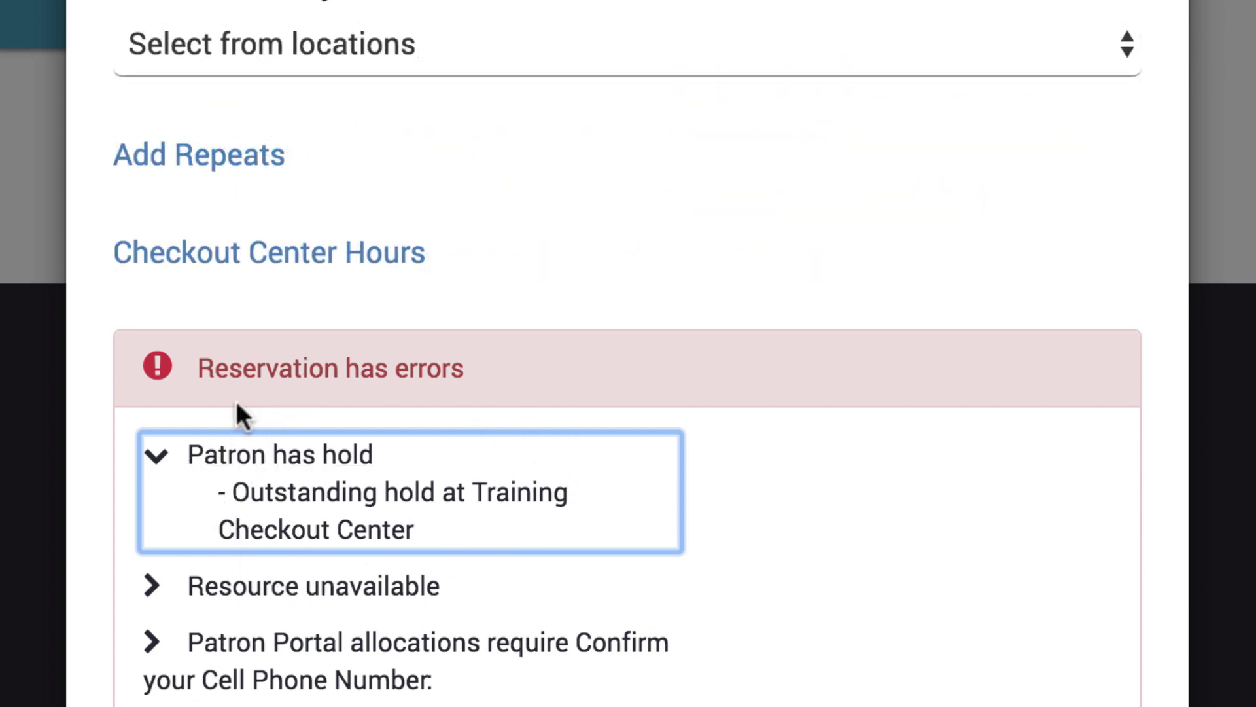
{"action": "scroll", "coordinate": [695, 429], "scroll_direction": "down", "scroll_amount": 5}
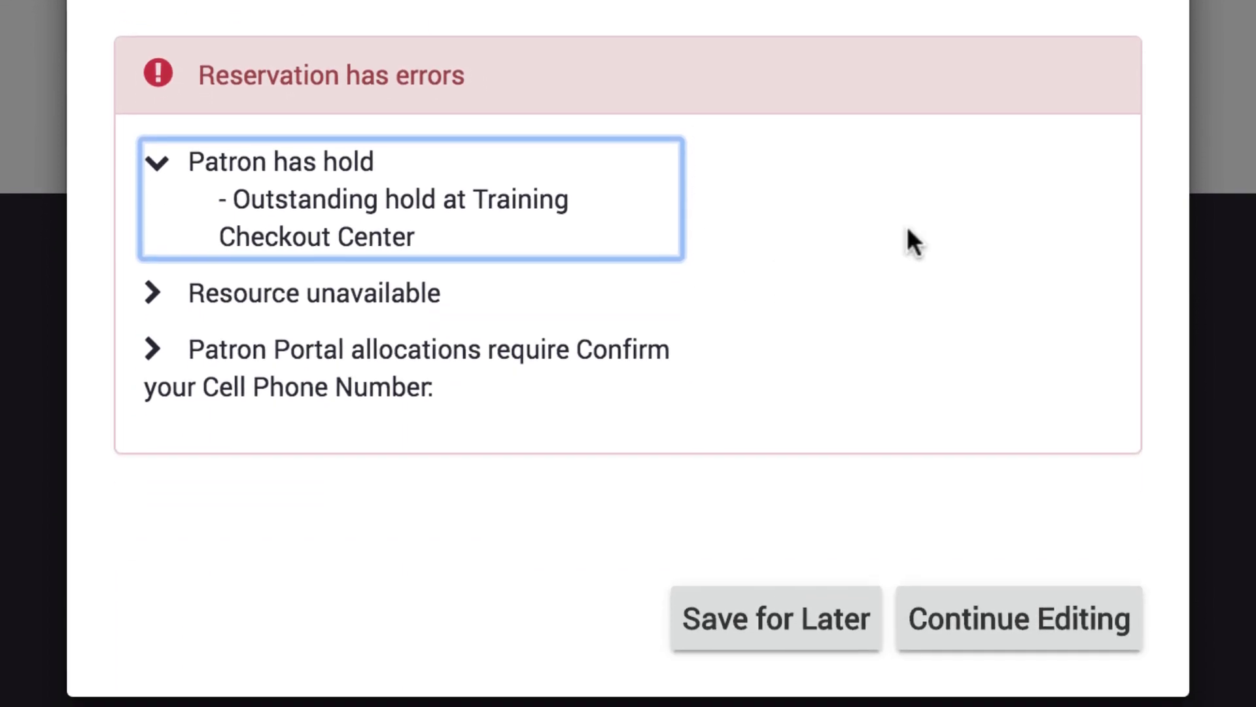
{"action": "left_click", "coordinate": [792, 647]}
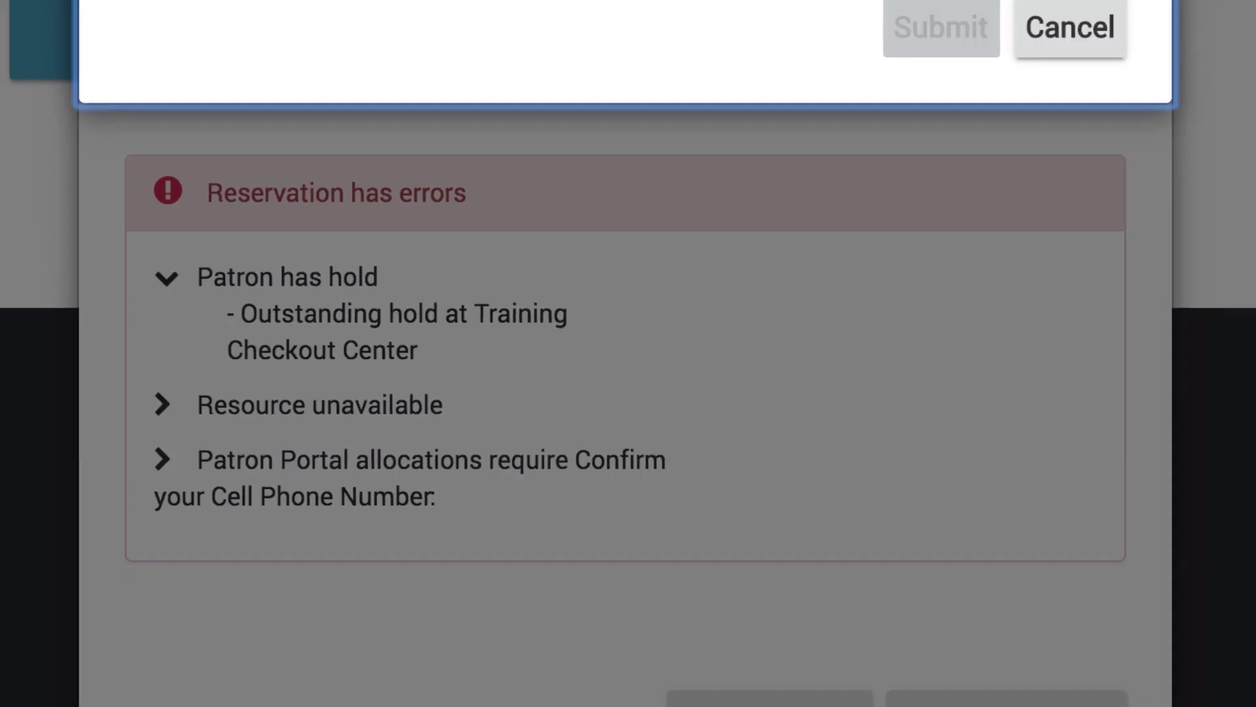
{"action": "type", "text": "Save"}
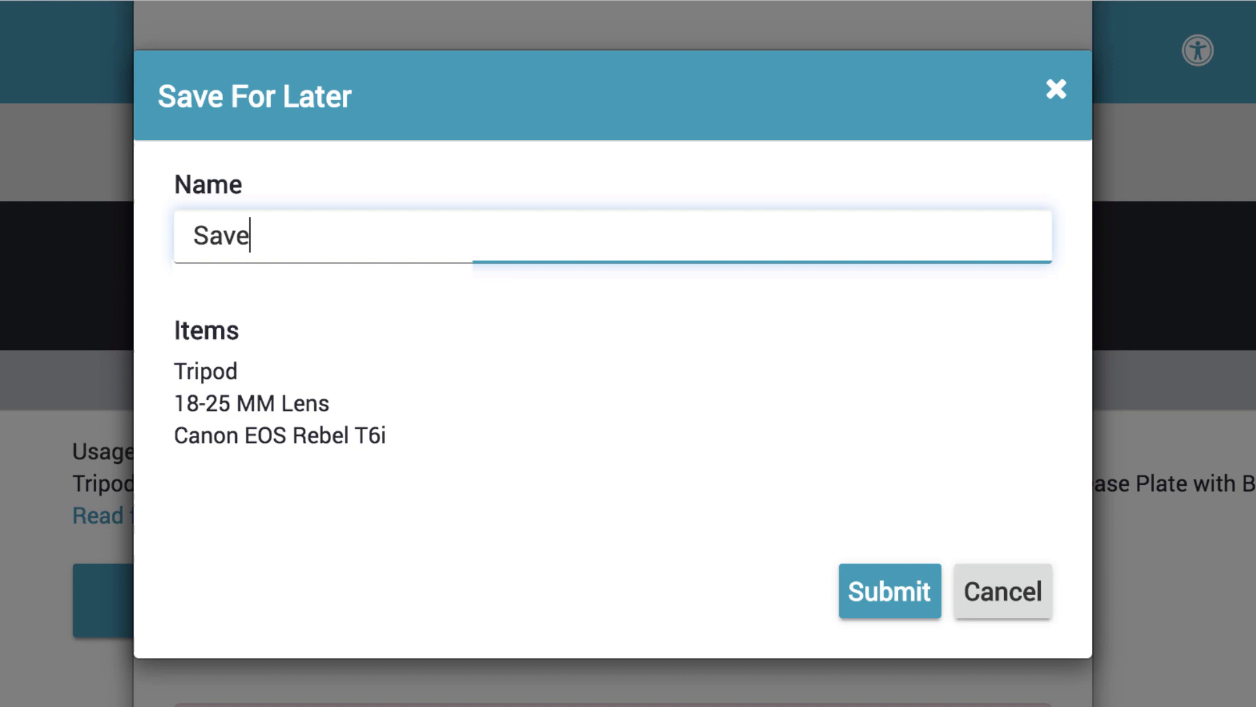
{"action": "type", "text": "d Reservation fr"}
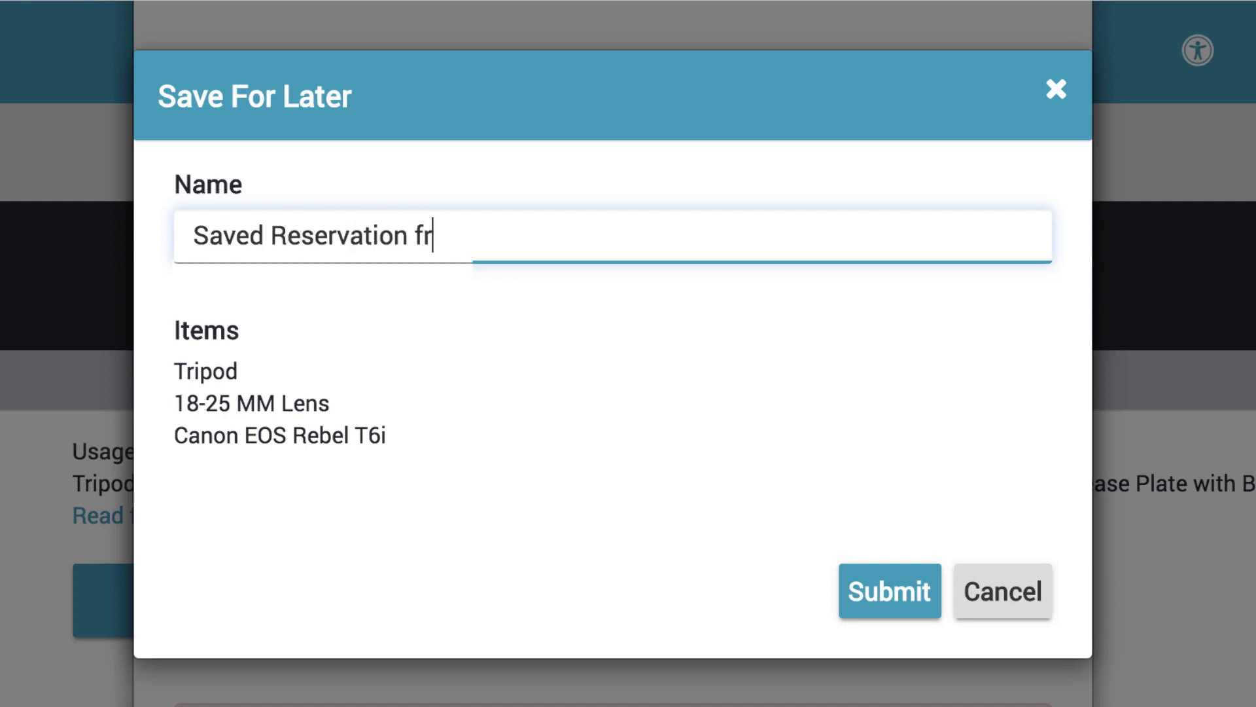
{"action": "type", "text": "om 05/21/2019"}
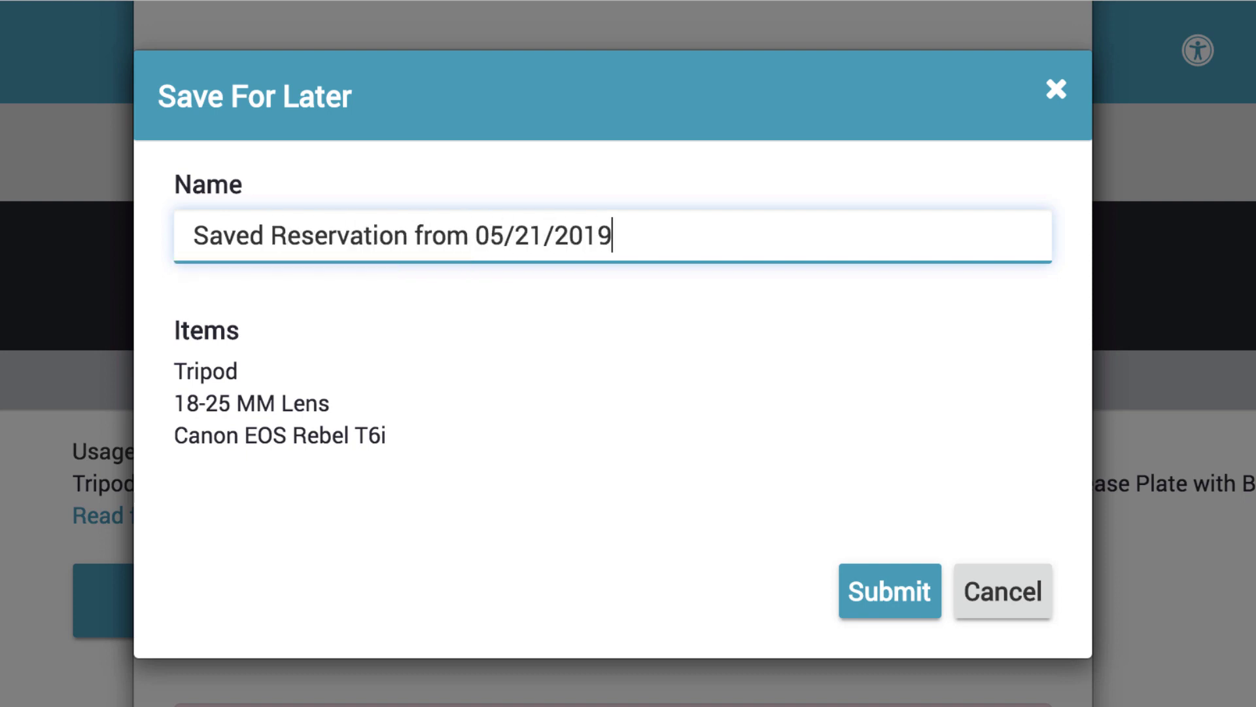
{"action": "left_click", "coordinate": [863, 592]}
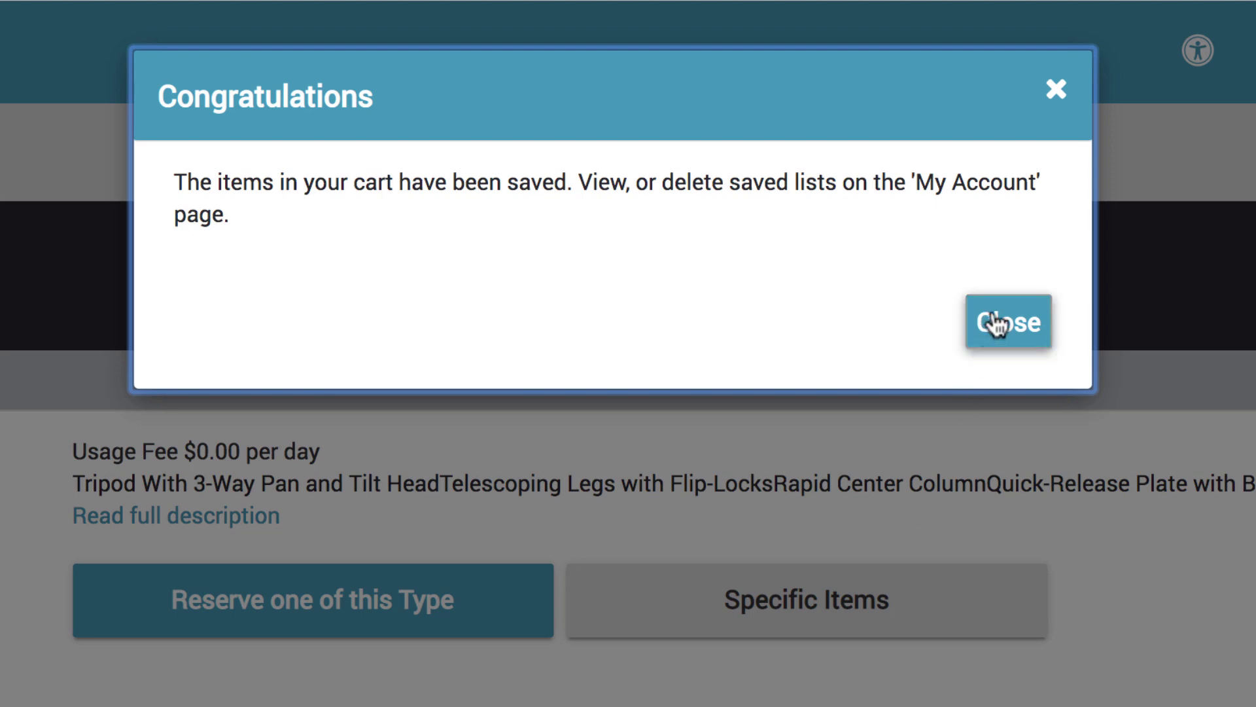
Submit the reservation, acknowledge the approval-pending confirmation, and return to the home page.
{"action": "left_click", "coordinate": [1010, 321]}
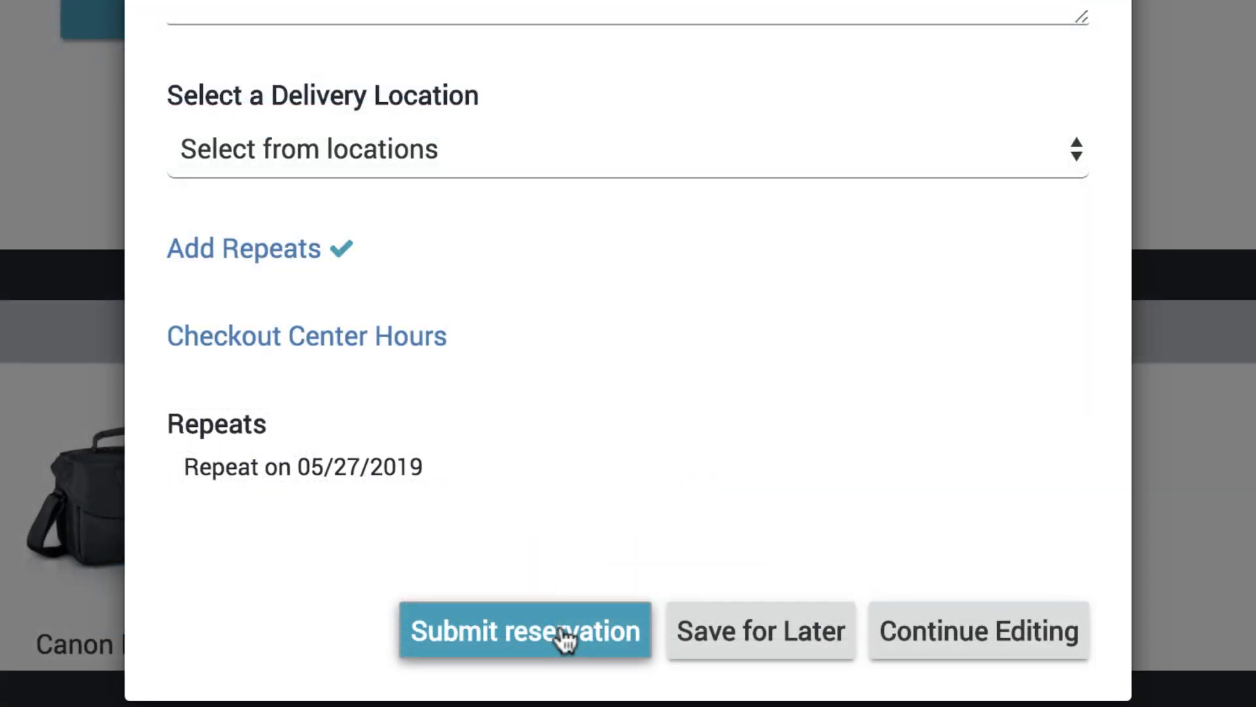
{"action": "left_click", "coordinate": [563, 635]}
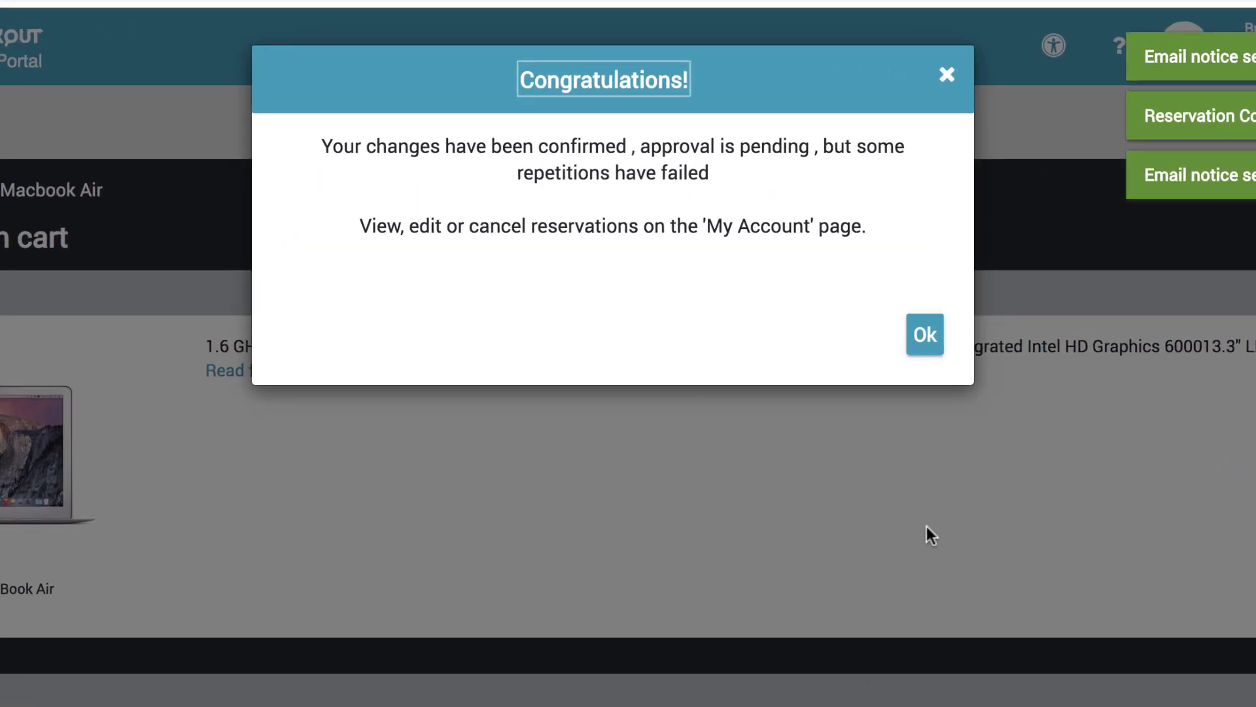
{"action": "left_click", "coordinate": [924, 346]}
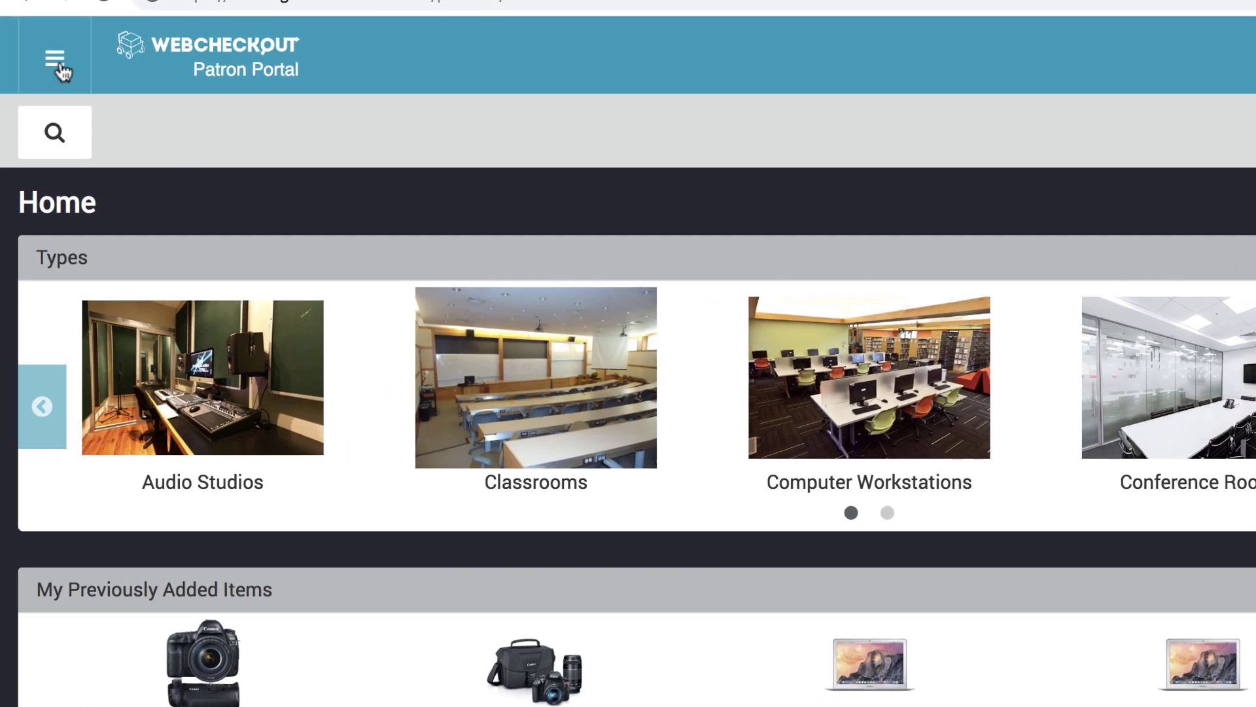
{"action": "left_click", "coordinate": [60, 65]}
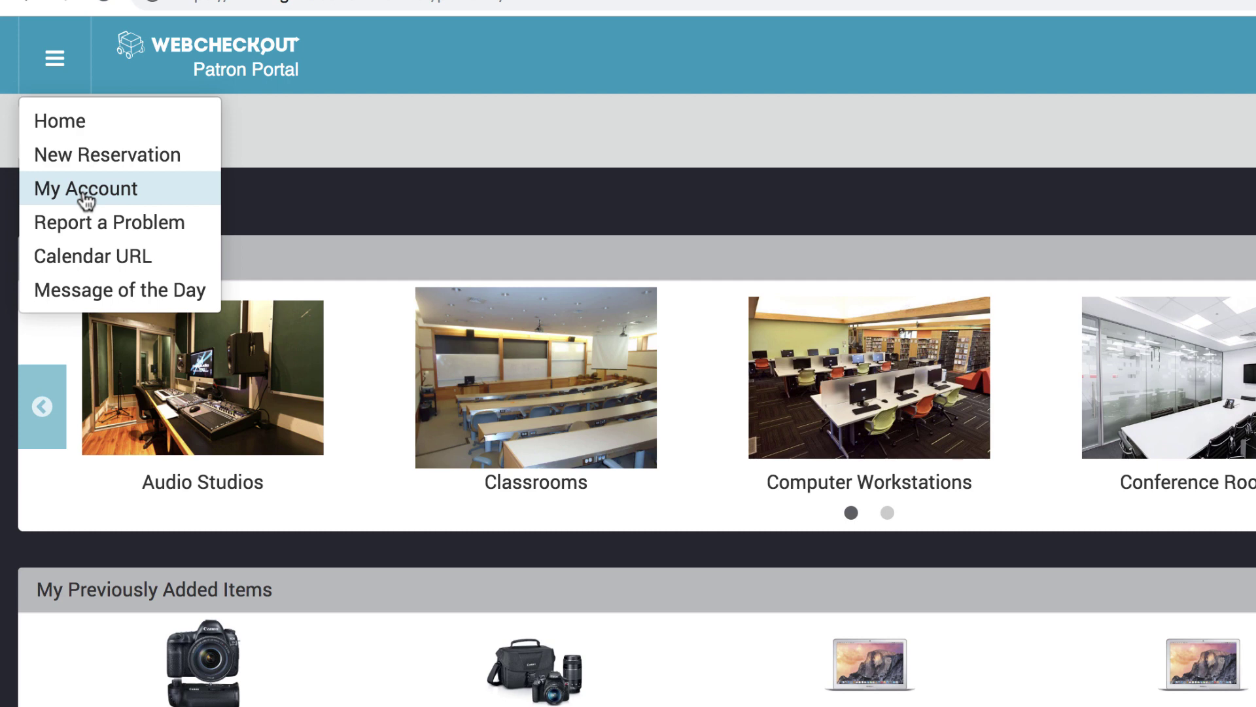
In My Account, review pending reservation CK-122 and past checkout CK-91 (Room 115).
{"action": "left_click", "coordinate": [85, 190]}
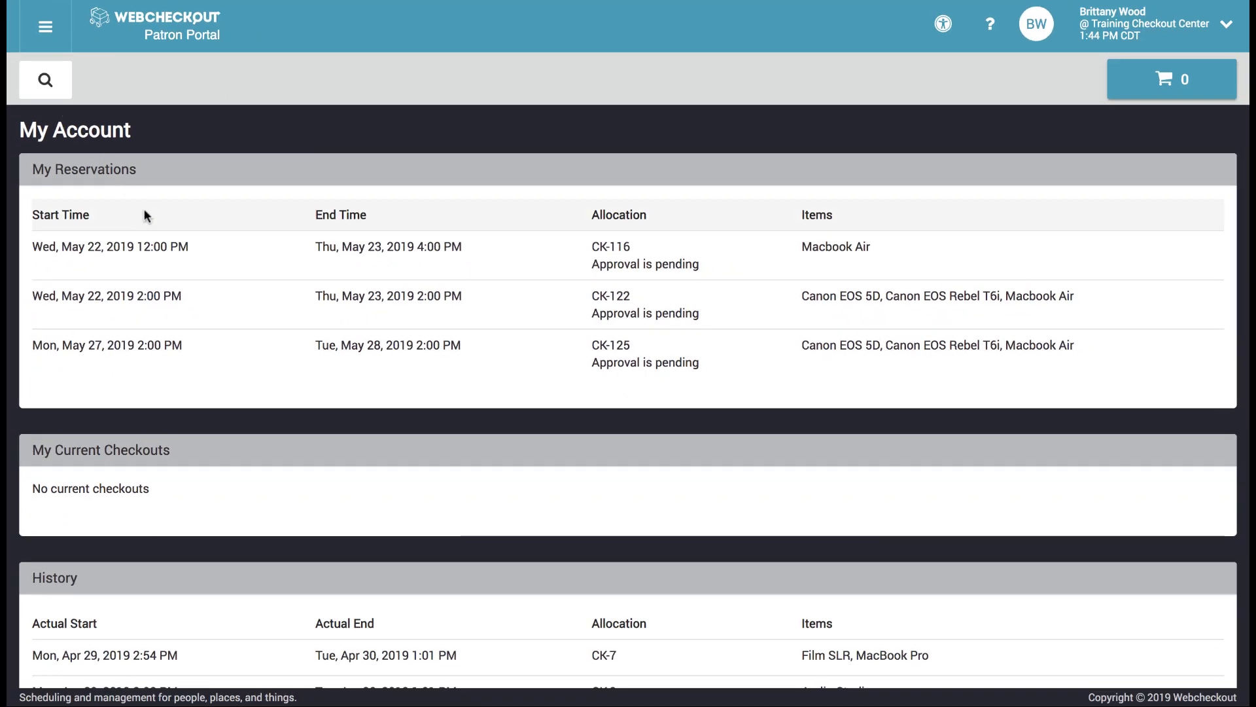
{"action": "left_click", "coordinate": [203, 322]}
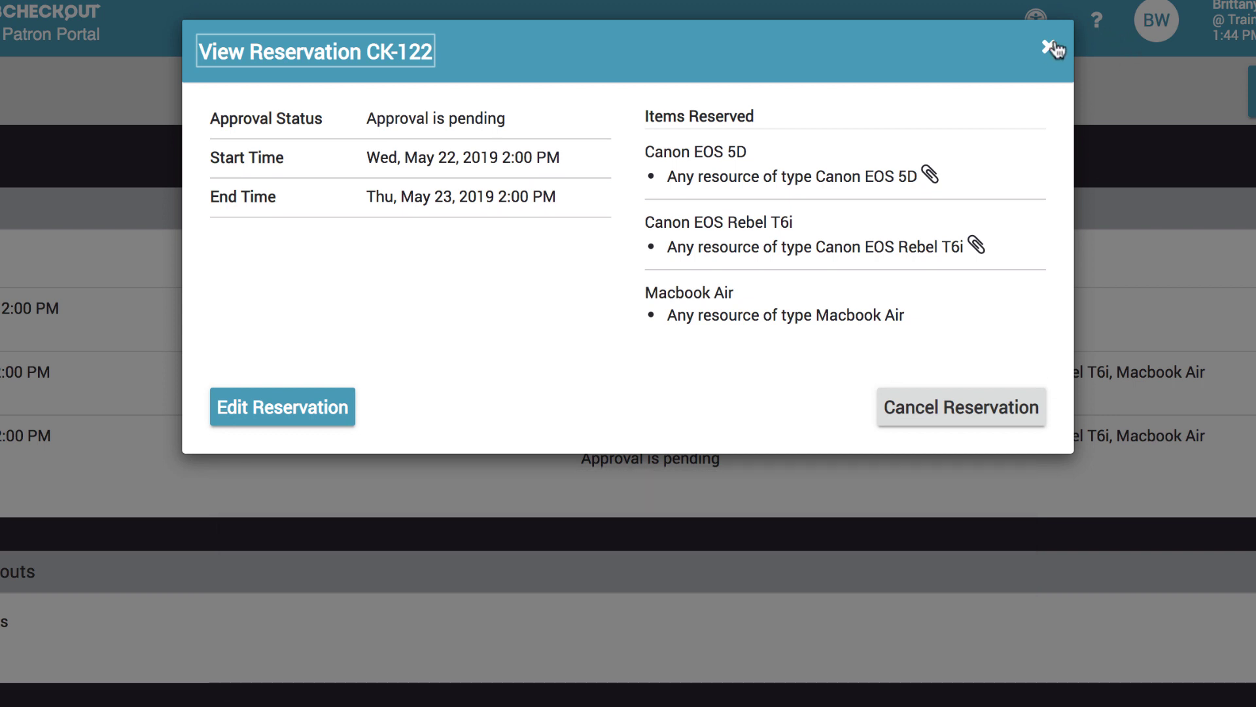
{"action": "left_click", "coordinate": [1049, 47]}
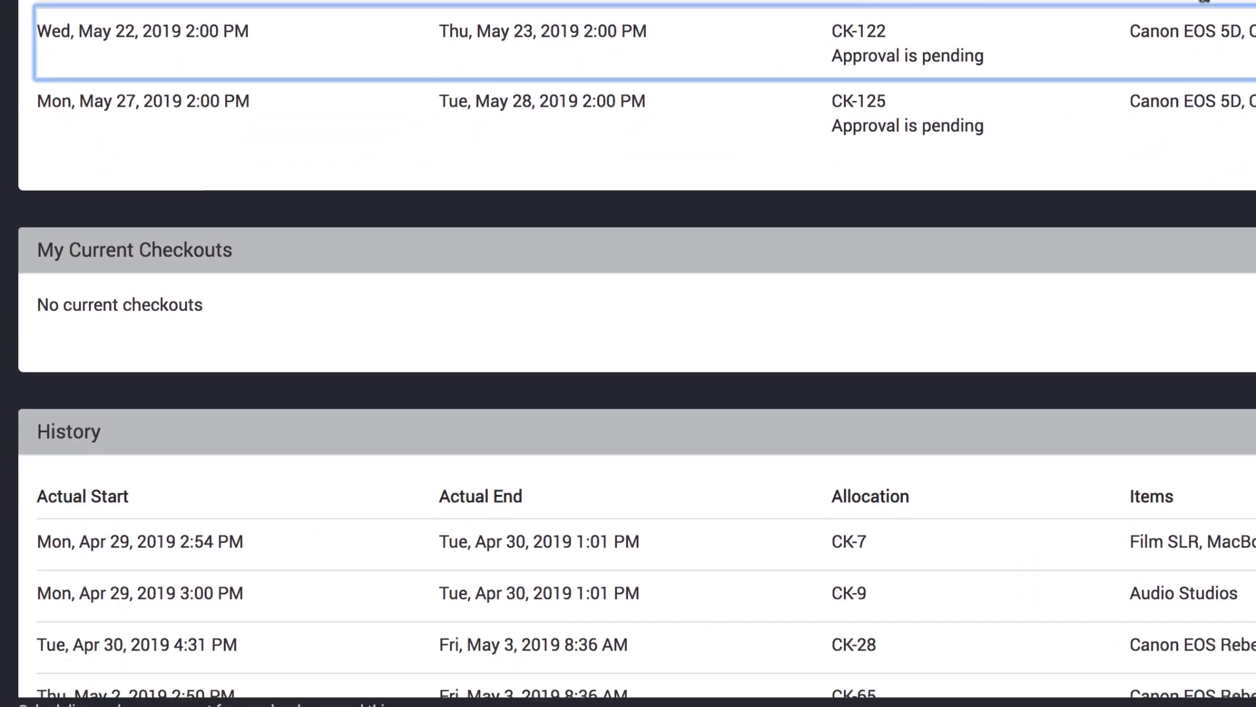
{"action": "scroll", "coordinate": [628, 353], "scroll_direction": "down", "scroll_amount": 2}
{"action": "scroll", "coordinate": [628, 353], "scroll_direction": "down", "scroll_amount": 2}
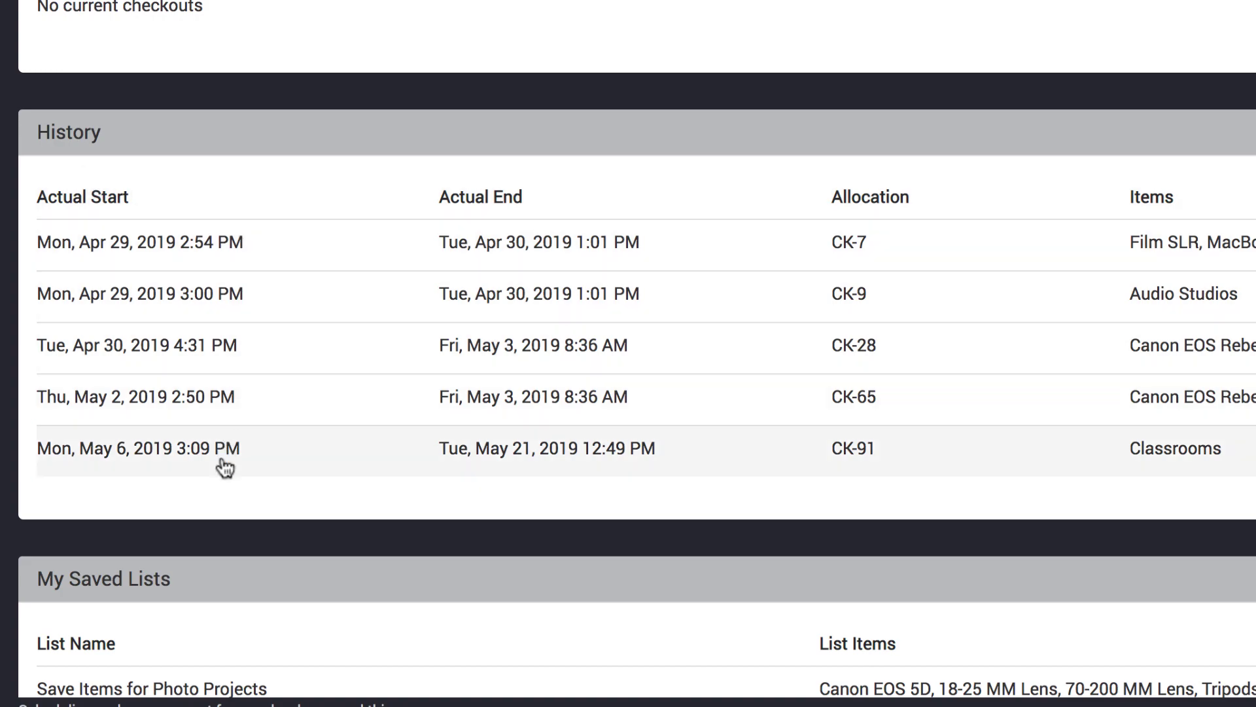
{"action": "left_click", "coordinate": [224, 467]}
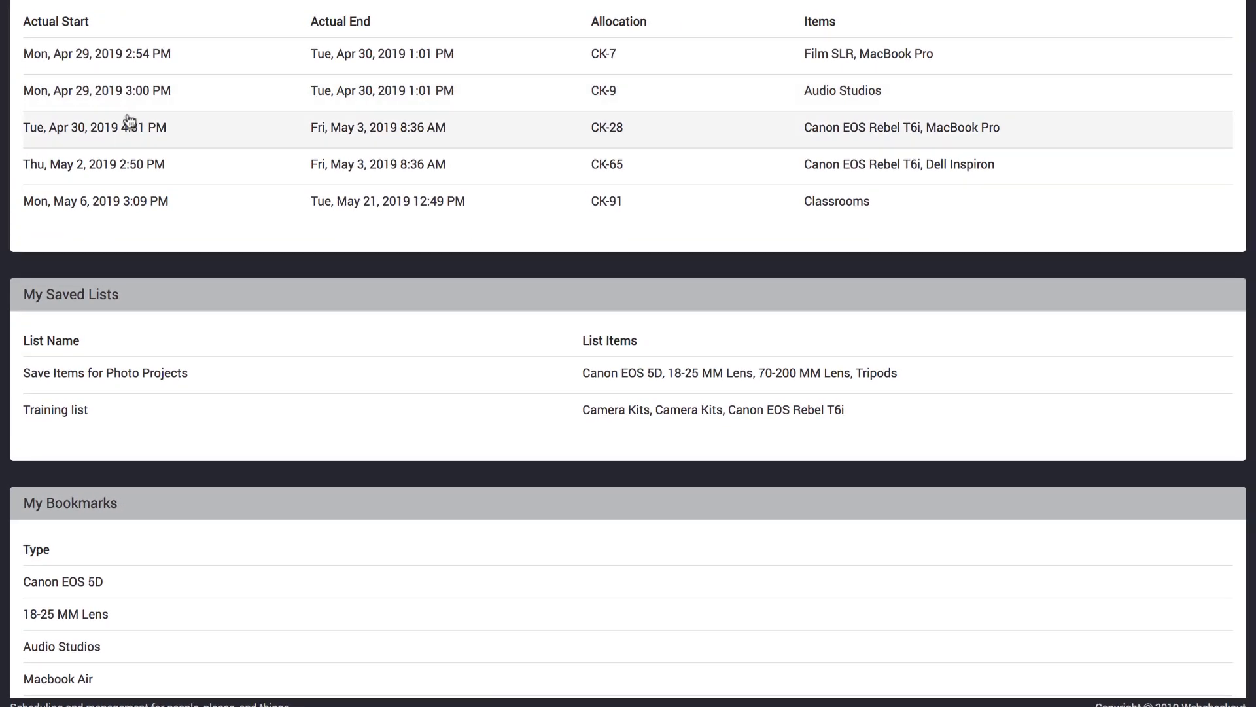
Draft a problem ticket summarised 'Broken Camera' for resource Canon EOS Rebel T6i 006.
{"action": "scroll", "coordinate": [129, 120], "scroll_direction": "up", "scroll_amount": 4}
{"action": "scroll", "coordinate": [129, 120], "scroll_direction": "up", "scroll_amount": 5}
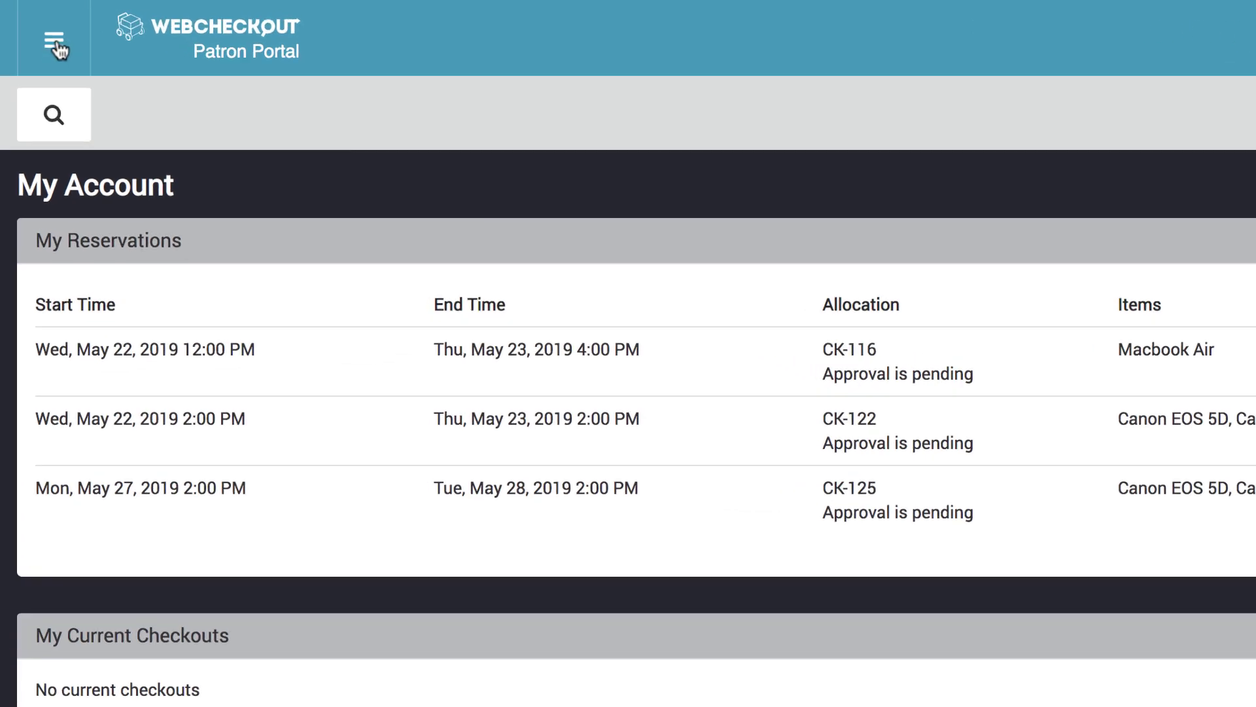
{"action": "left_click", "coordinate": [36, 33]}
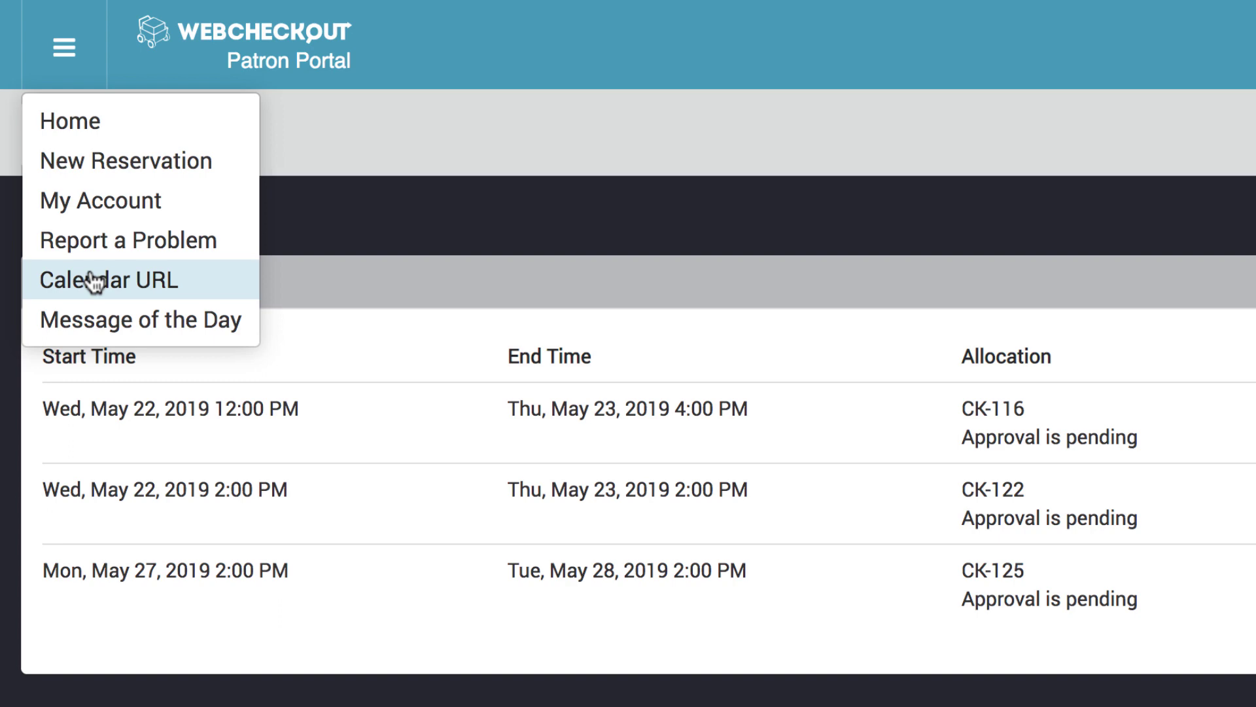
{"action": "left_click", "coordinate": [103, 244]}
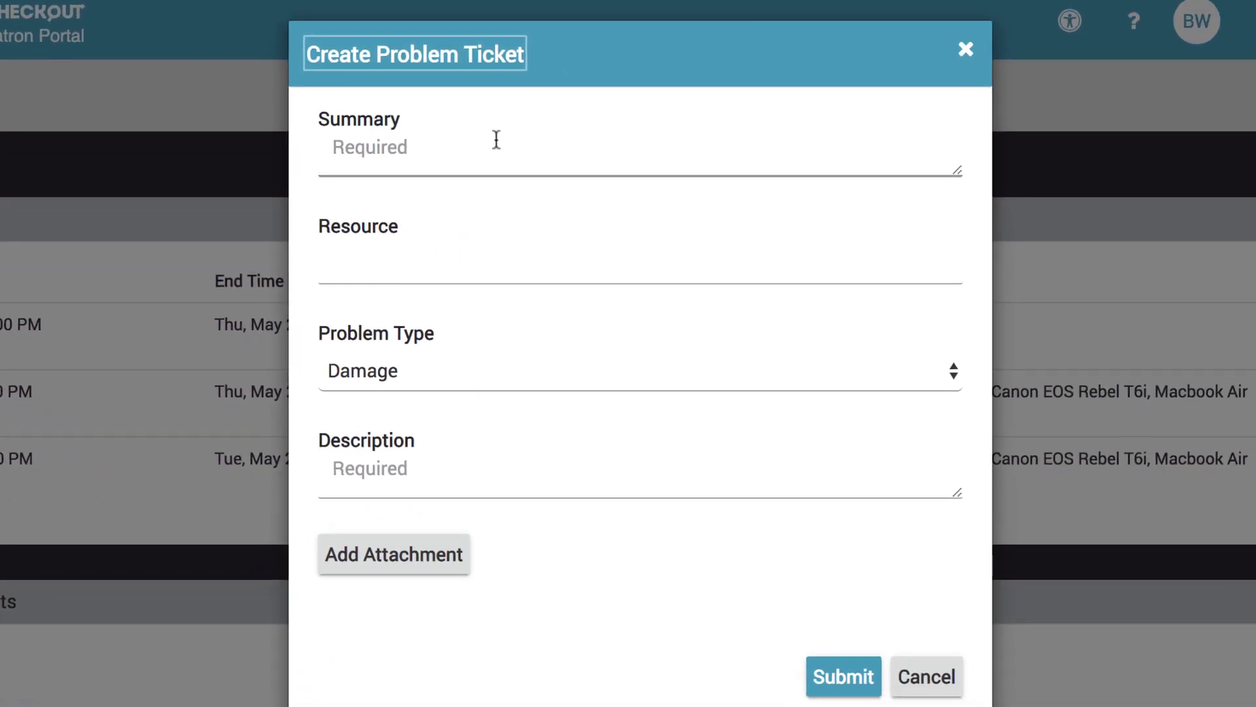
{"action": "left_click", "coordinate": [496, 141]}
{"action": "type", "text": "Broken Camera"}
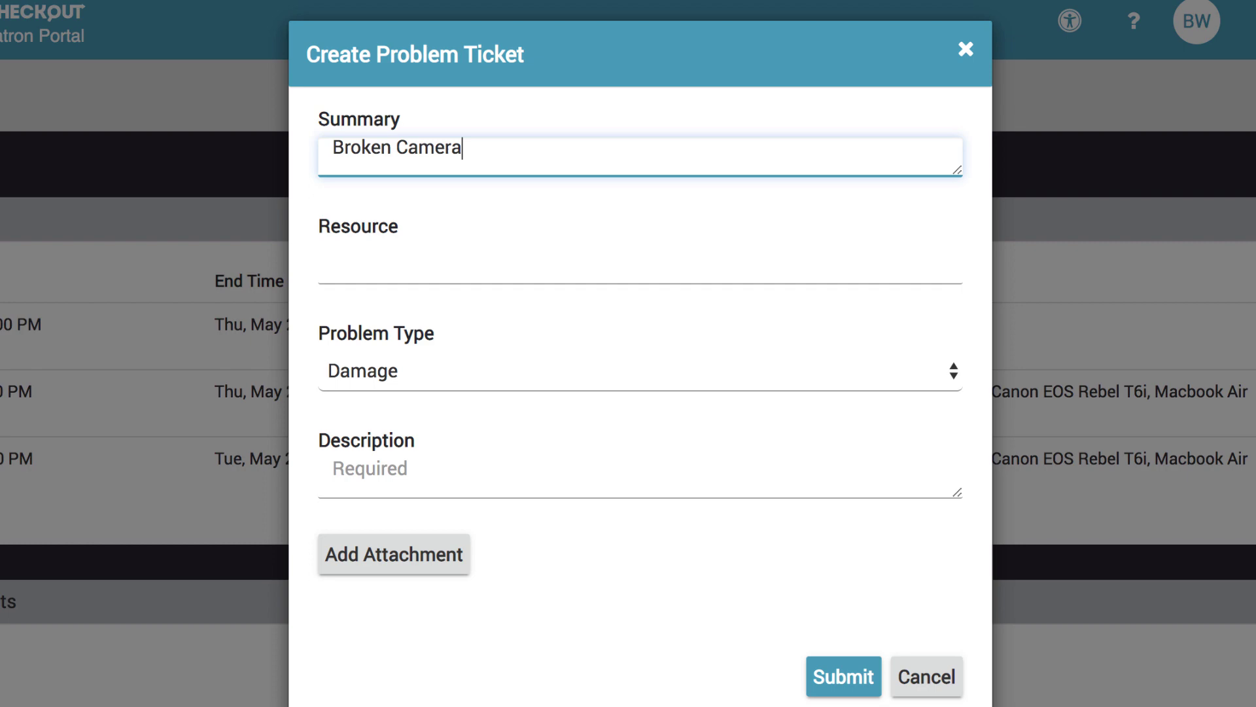
{"action": "left_click", "coordinate": [462, 248]}
{"action": "type", "text": "canon t6i"}
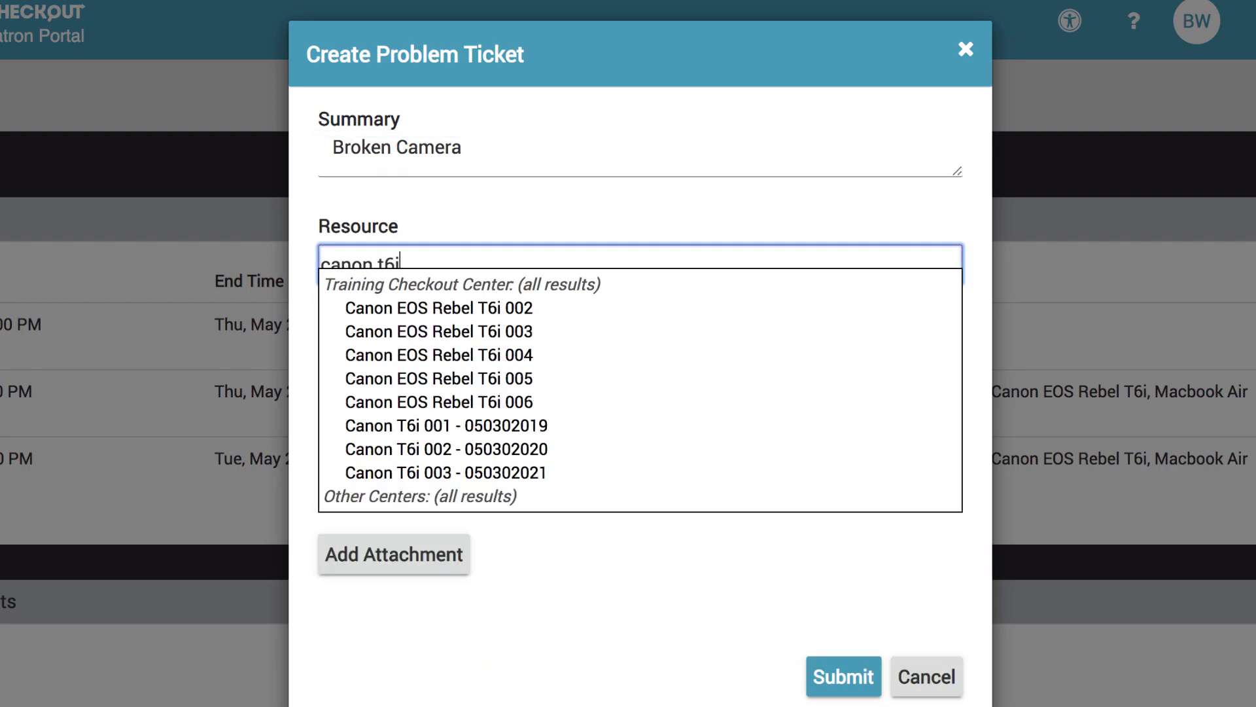
{"action": "left_click", "coordinate": [465, 402]}
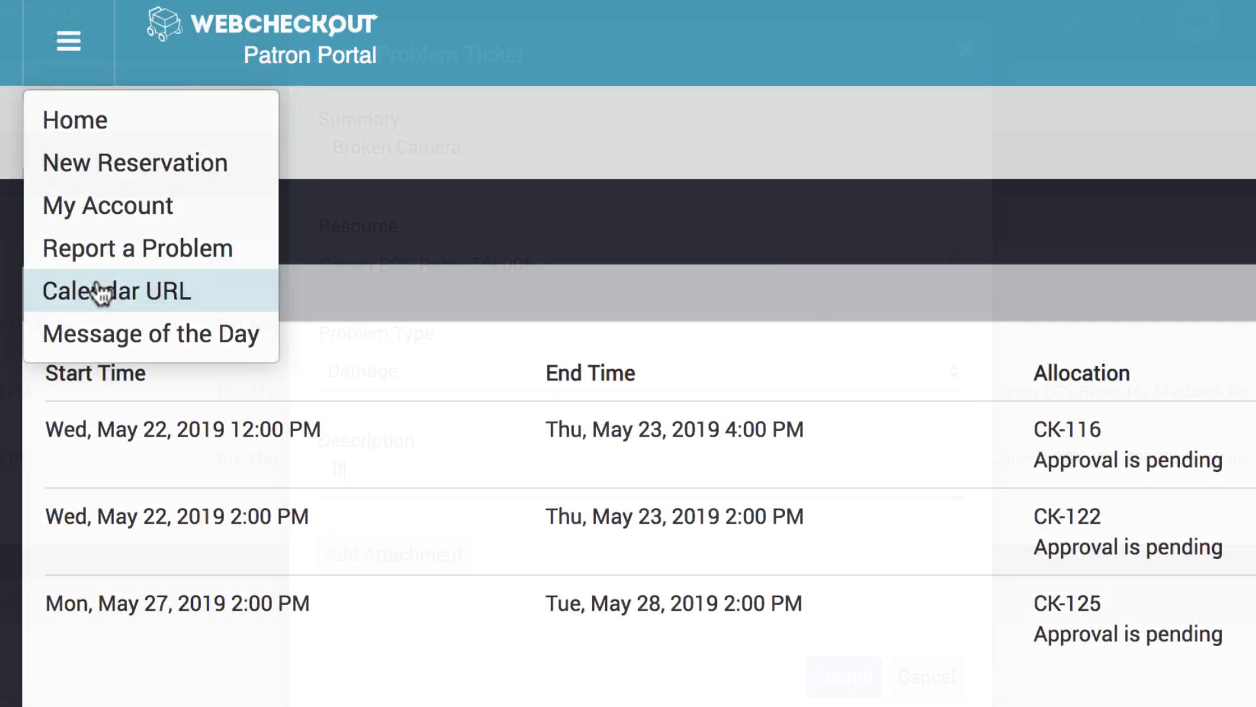
Display the ICS calendar feed URL, select all of it, then close the window.
{"action": "left_click", "coordinate": [98, 288]}
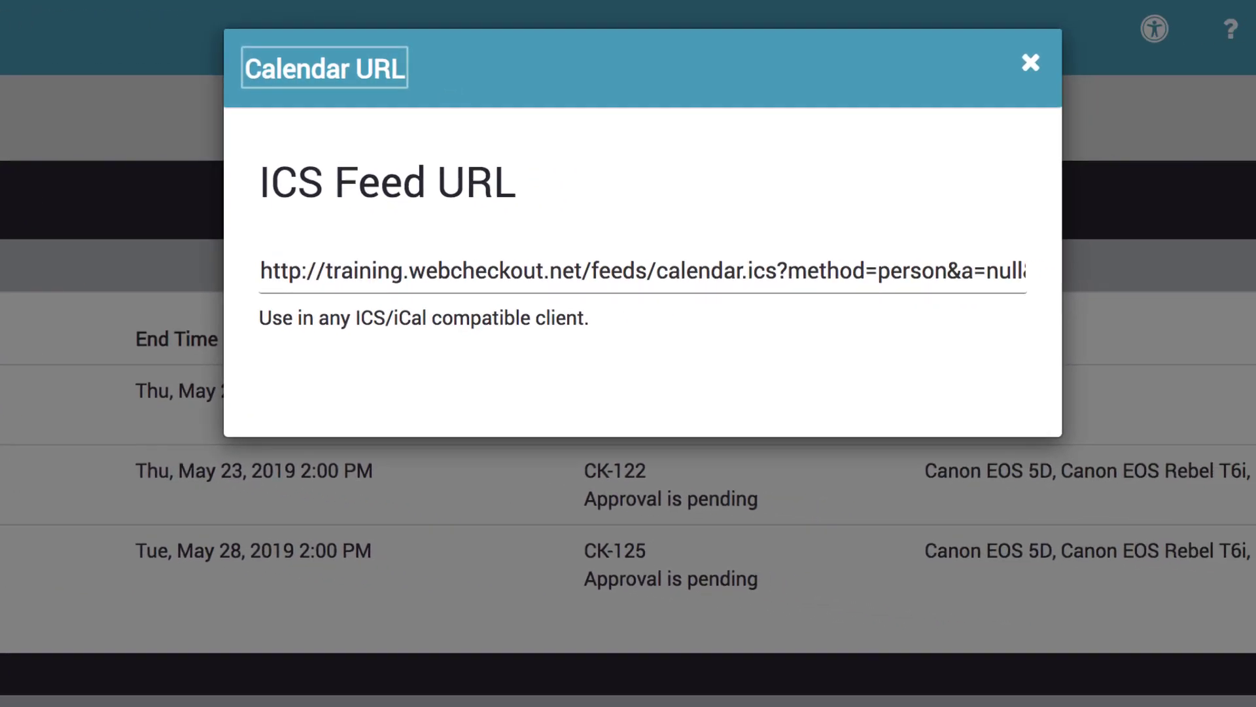
{"action": "left_click", "coordinate": [661, 273]}
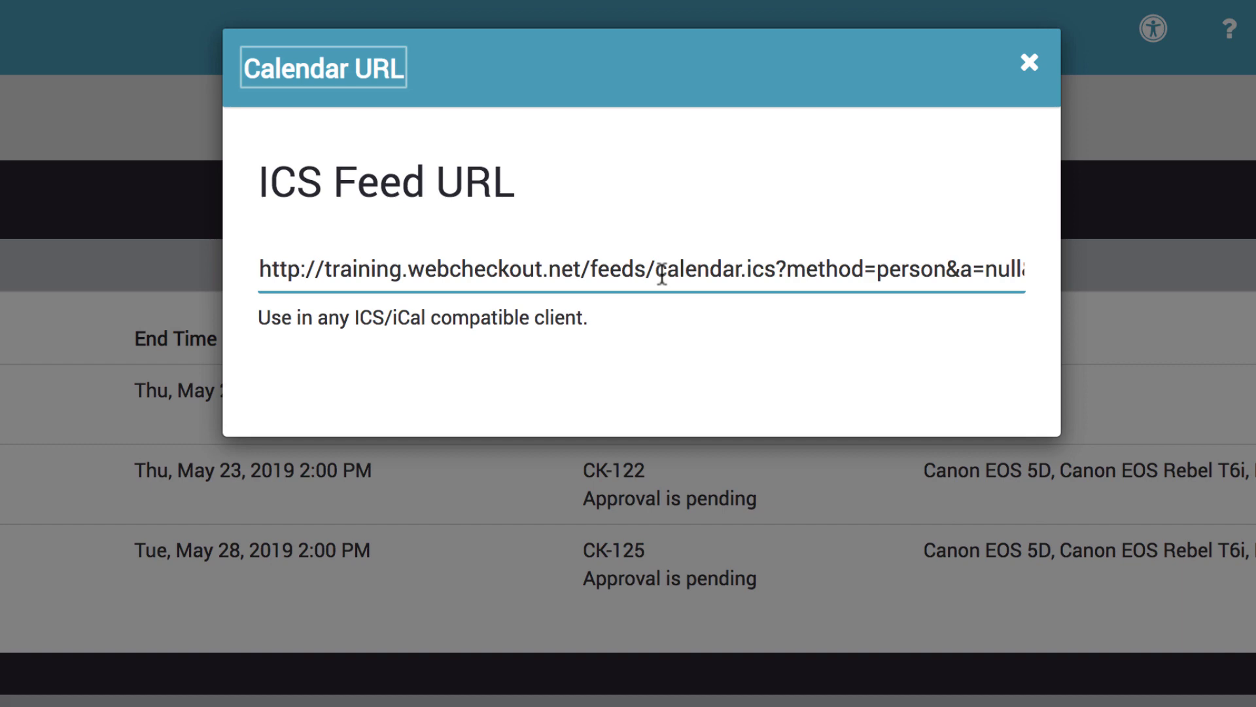
{"action": "left_click", "coordinate": [661, 272]}
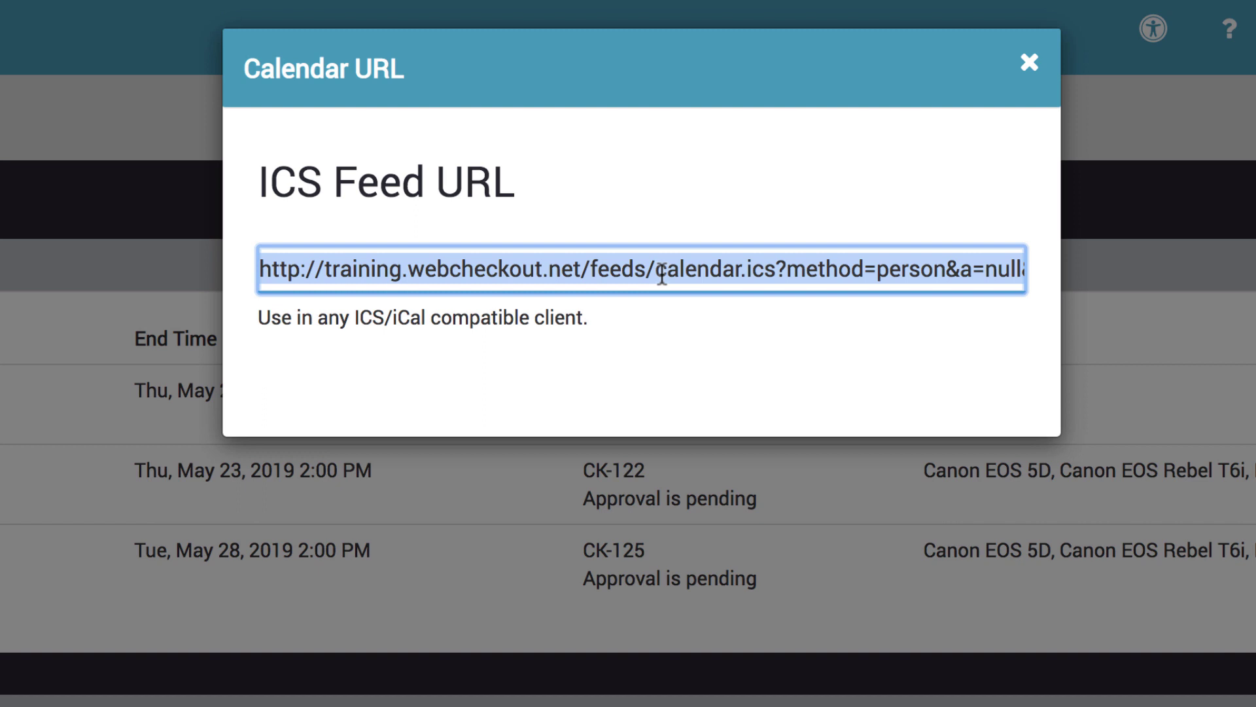
{"action": "left_click", "coordinate": [1030, 62]}
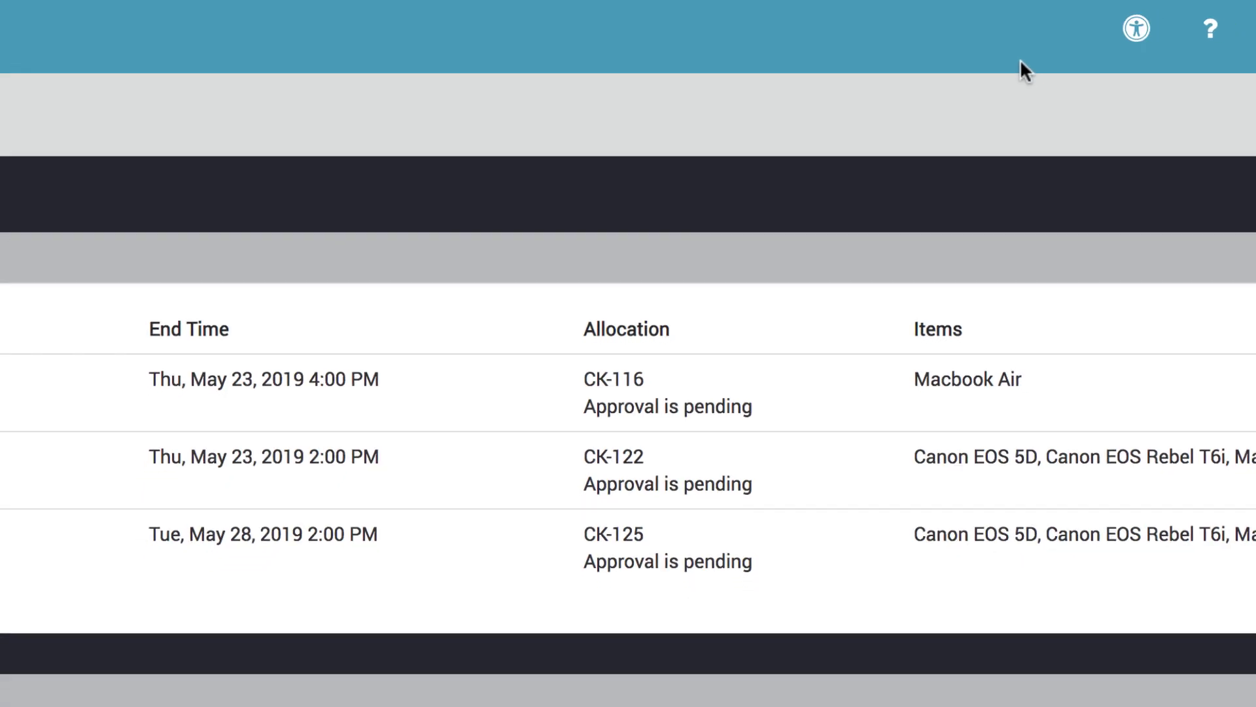